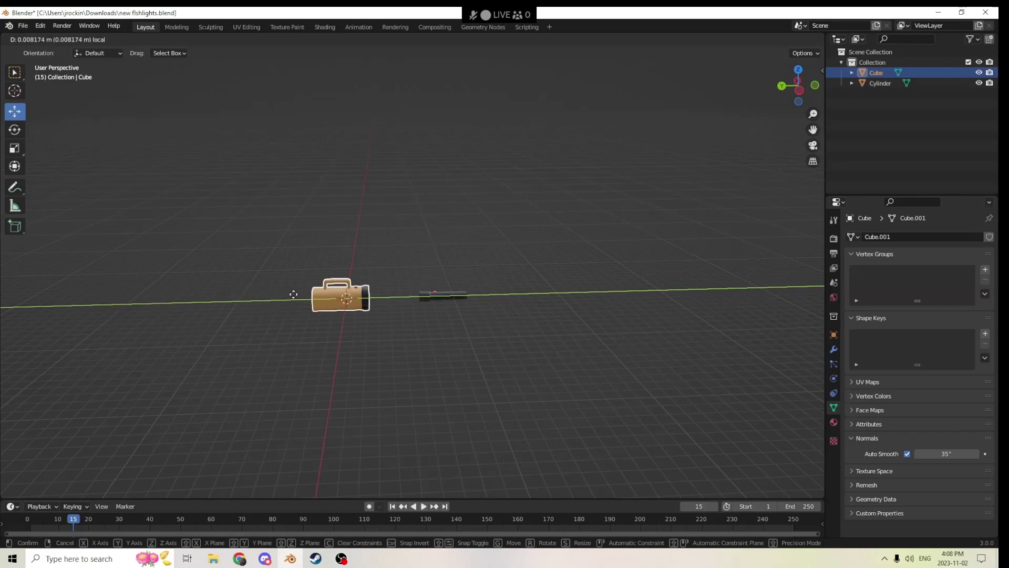
Set the tan lantern-style flashlight's Y location to 0 m so it sits at the world origin.
{"action": "scroll", "coordinate": [414, 282], "scroll_direction": "up", "scroll_amount": 9}
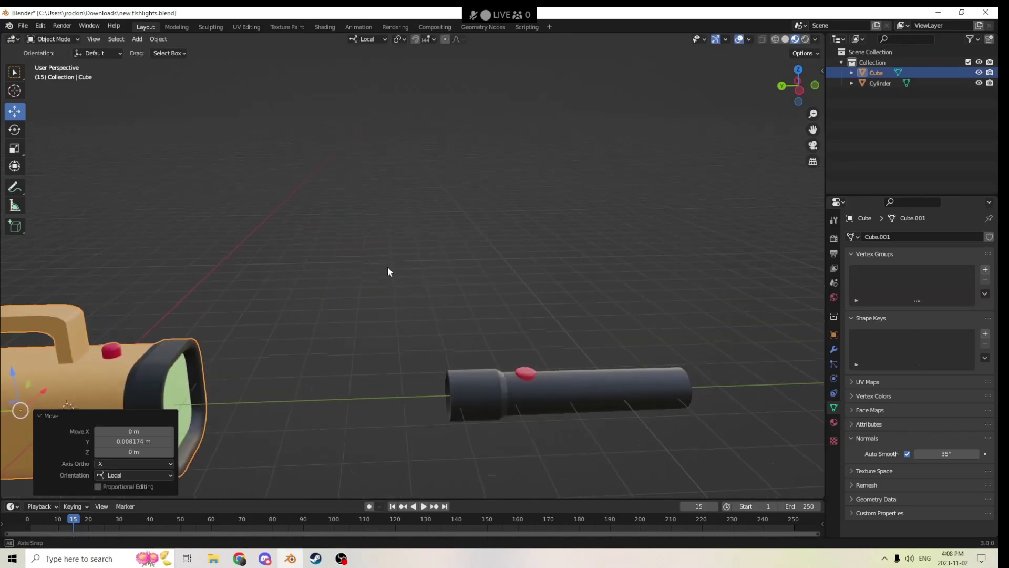
{"action": "scroll", "coordinate": [387, 268], "scroll_direction": "down", "scroll_amount": 3}
{"action": "middle_click_drag", "start_coordinate": [388, 268], "coordinate": [401, 308]}
{"action": "left_click", "coordinate": [241, 352]}
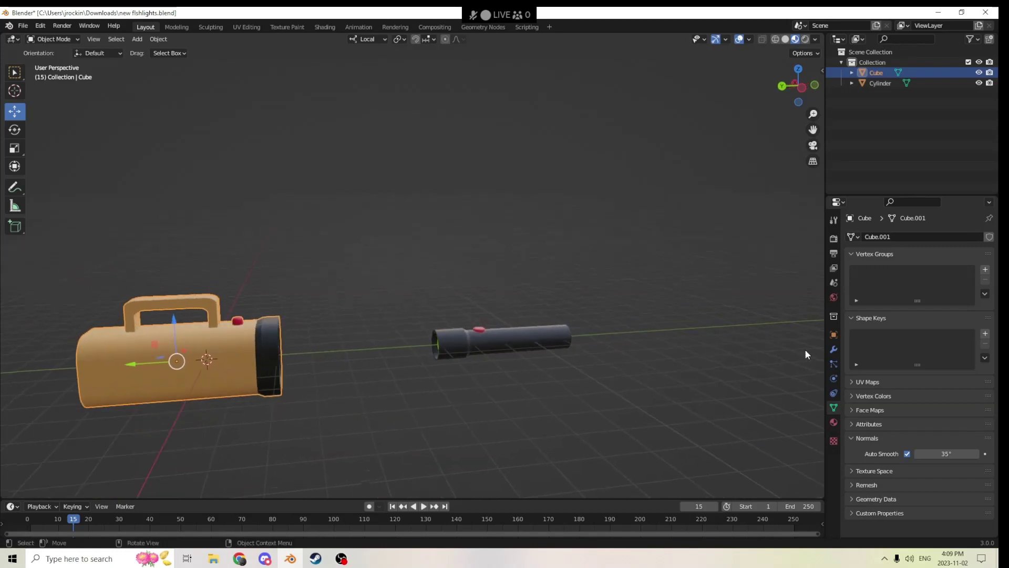
{"action": "left_click", "coordinate": [833, 316]}
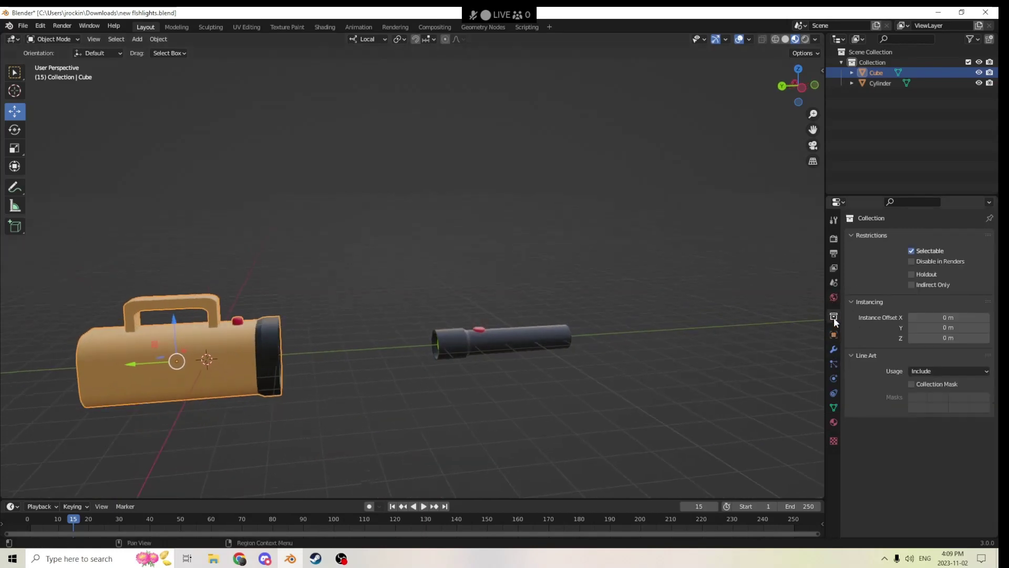
{"action": "left_click", "coordinate": [833, 335]}
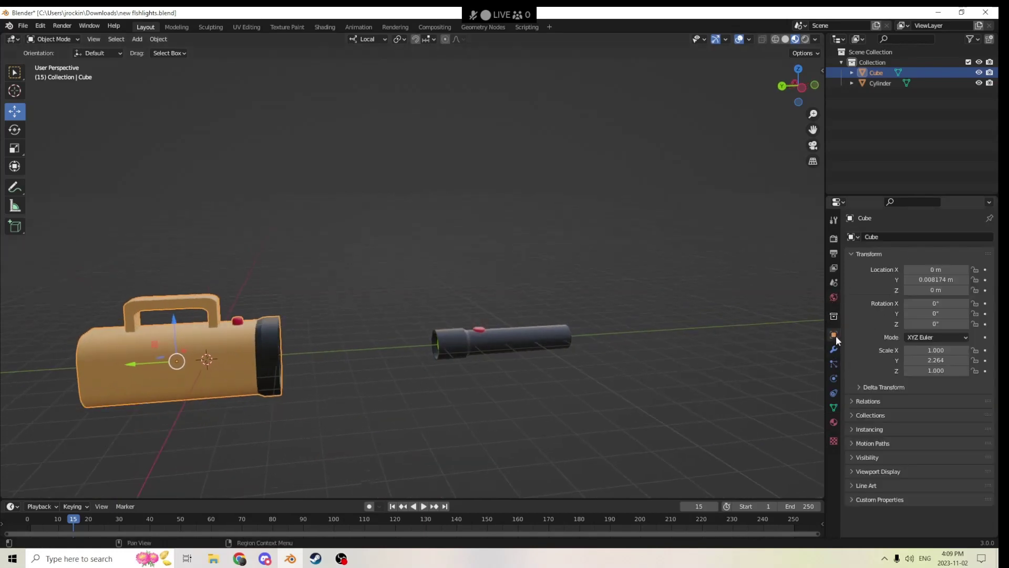
{"action": "left_click", "coordinate": [929, 280]}
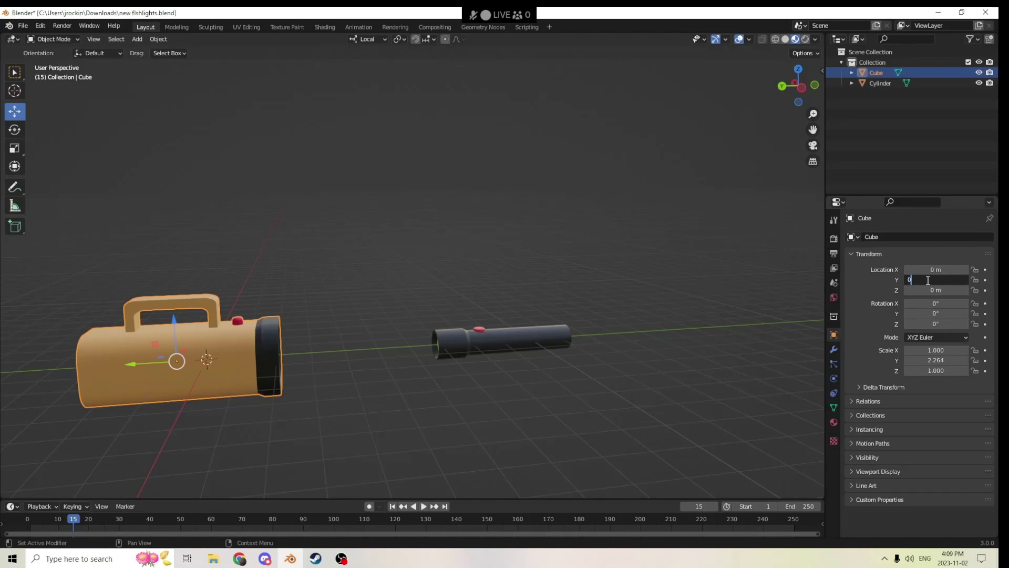
{"action": "type", "text": "0"}
{"action": "key", "text": "Return"}
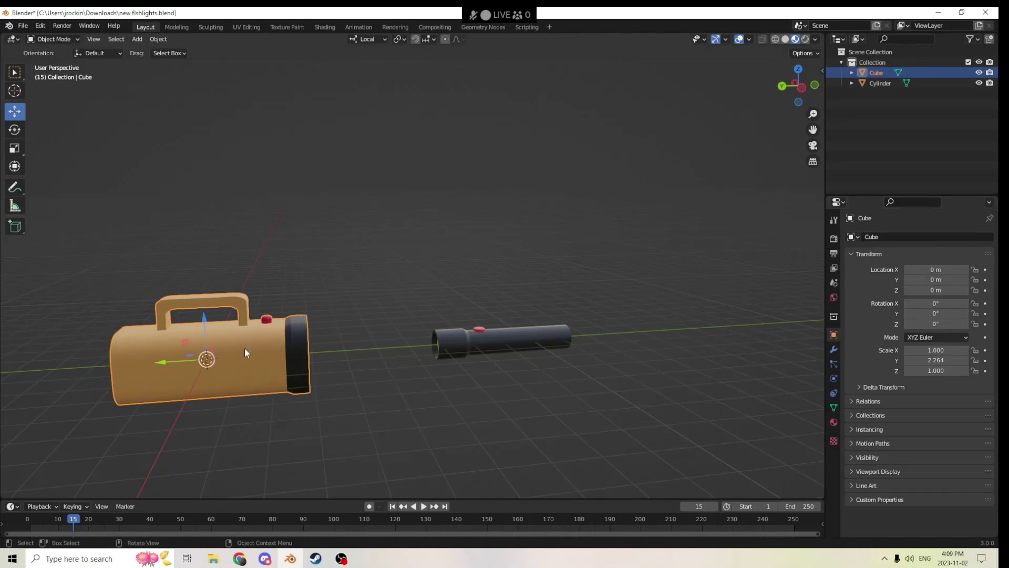
Add a 0.02 m cube mesh and raise it about 0.016 m along Z to the lantern's handle.
{"action": "scroll", "coordinate": [266, 334], "scroll_direction": "down", "scroll_amount": 2}
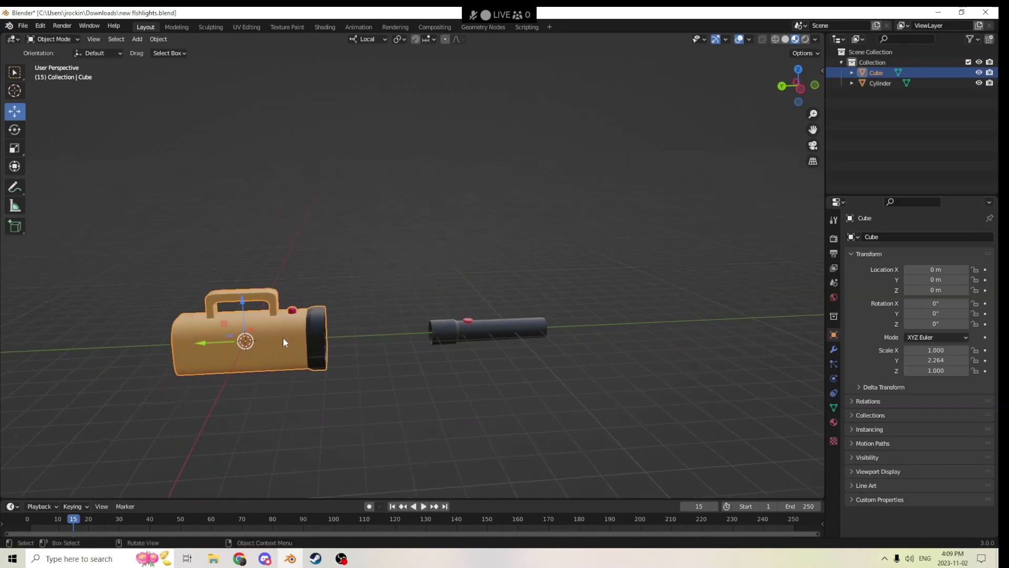
{"action": "key", "text": "shift+a"}
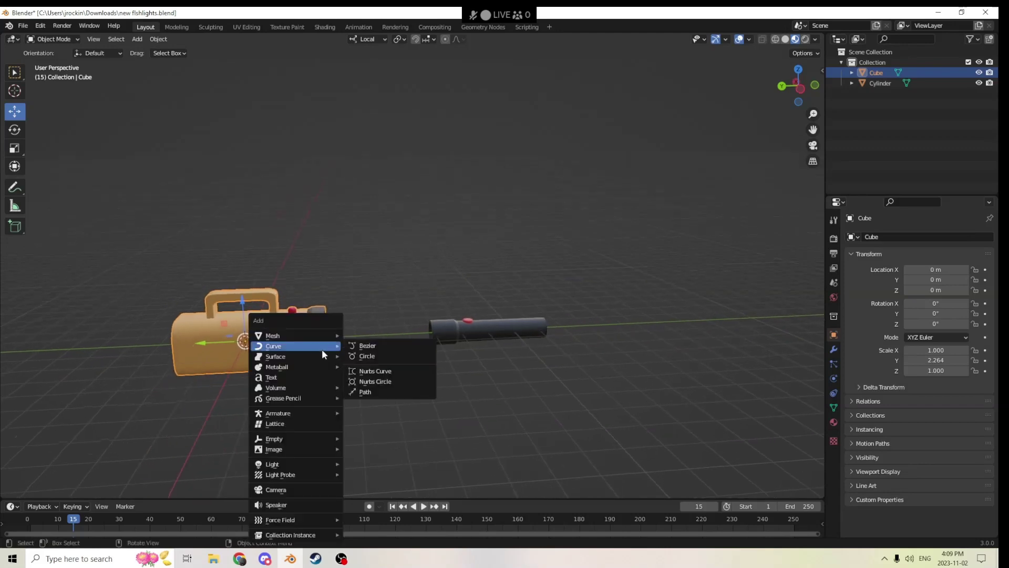
{"action": "mouse_move", "coordinate": [295, 335]}
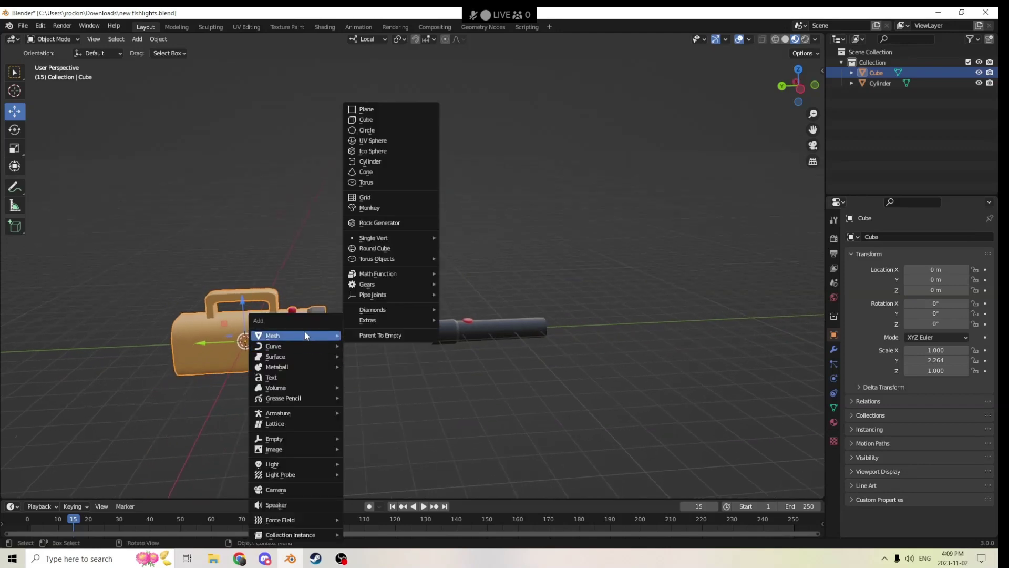
{"action": "left_click", "coordinate": [392, 119]}
{"action": "scroll", "coordinate": [358, 186], "scroll_direction": "up", "scroll_amount": 3}
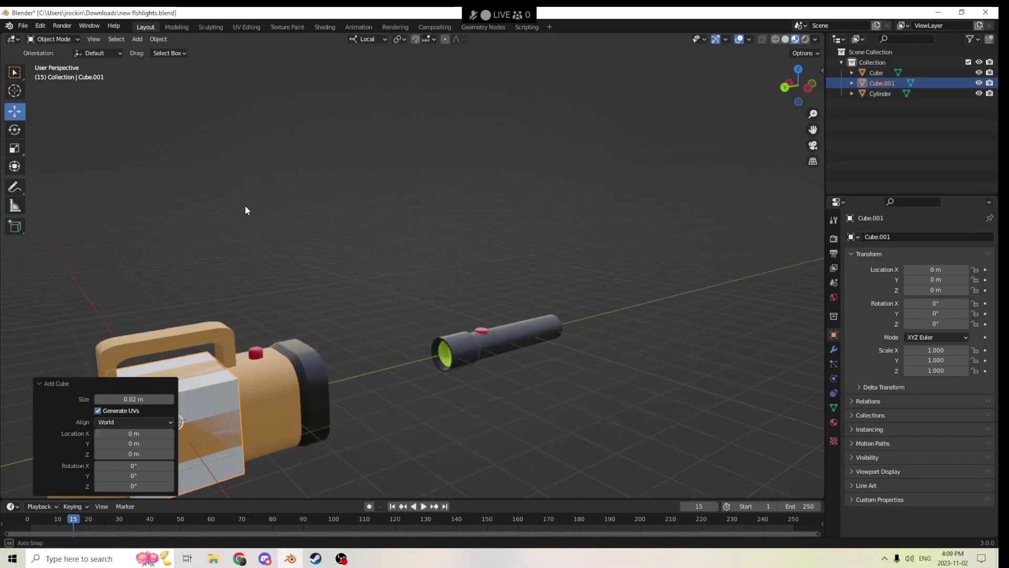
{"action": "scroll", "coordinate": [245, 210], "scroll_direction": "down", "scroll_amount": 3}
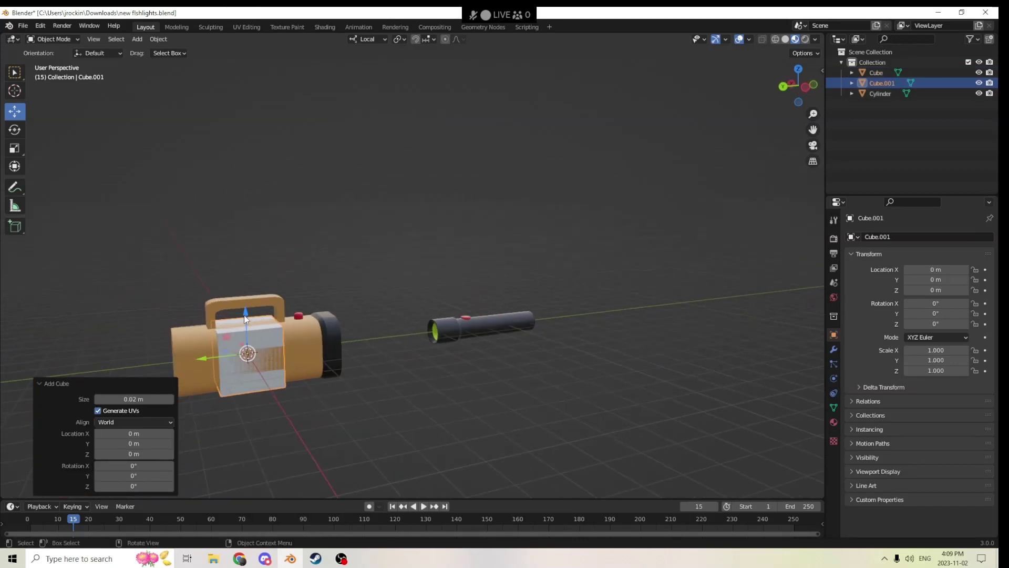
{"action": "left_click_drag", "start_coordinate": [244, 314], "coordinate": [235, 263]}
Scale the new cube down uniformly to about 0.357 so it fits just around the handle's crossbar.
{"action": "middle_click_drag", "start_coordinate": [434, 309], "coordinate": [548, 323]}
{"action": "key", "text": "s"}
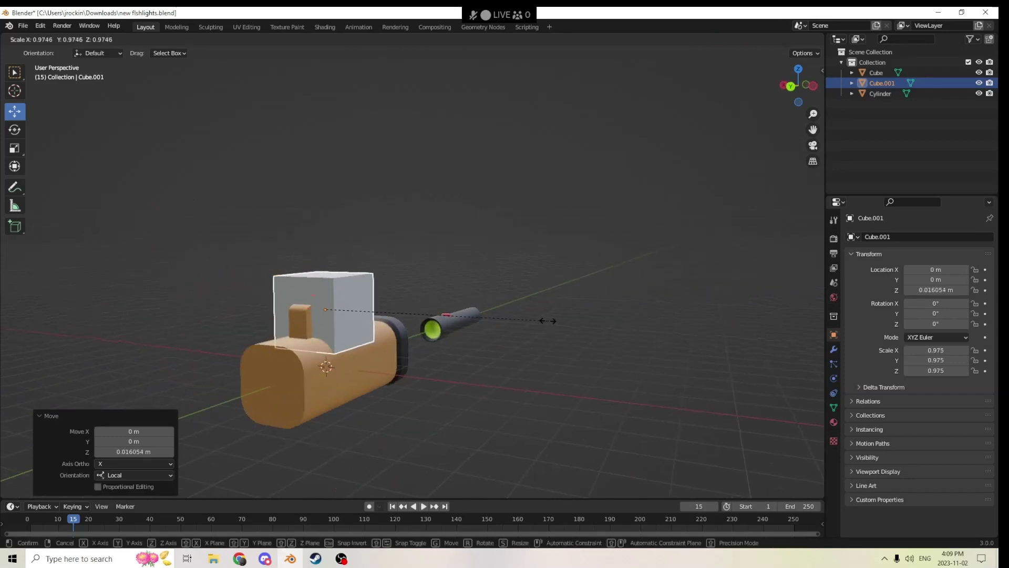
{"action": "left_click", "coordinate": [400, 293]}
{"action": "middle_click_drag", "start_coordinate": [400, 289], "coordinate": [319, 277]}
{"action": "left_click", "coordinate": [15, 148]}
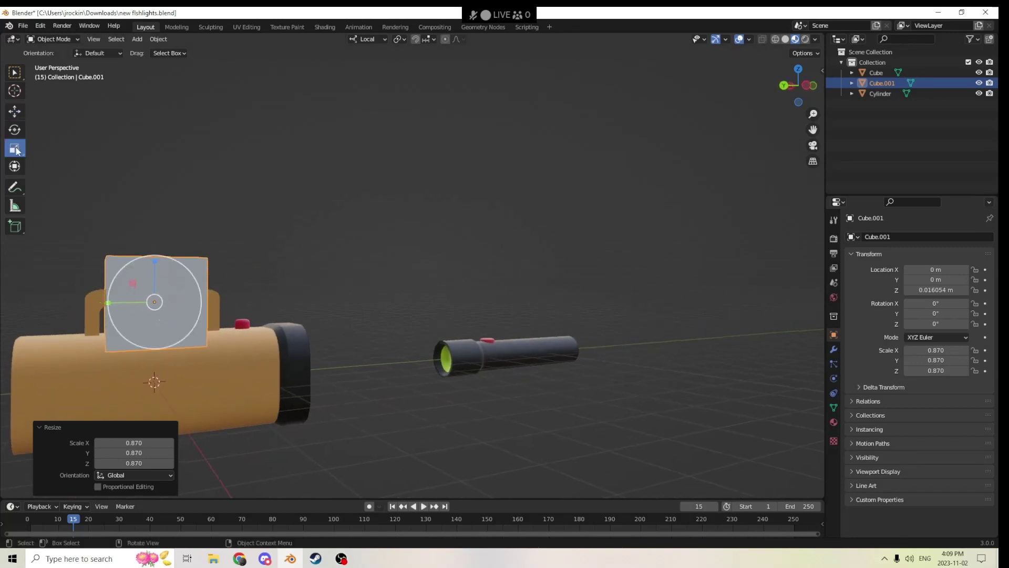
{"action": "middle_click_drag", "start_coordinate": [121, 247], "coordinate": [258, 285]}
{"action": "key", "text": "s"}
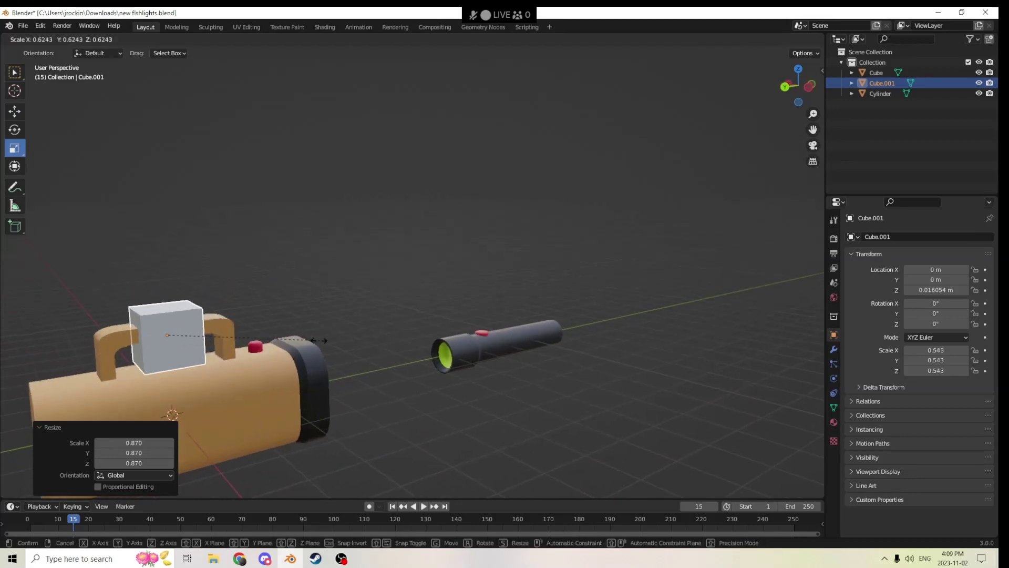
{"action": "left_click", "coordinate": [254, 335]}
{"action": "middle_click_drag", "start_coordinate": [253, 335], "coordinate": [499, 377]}
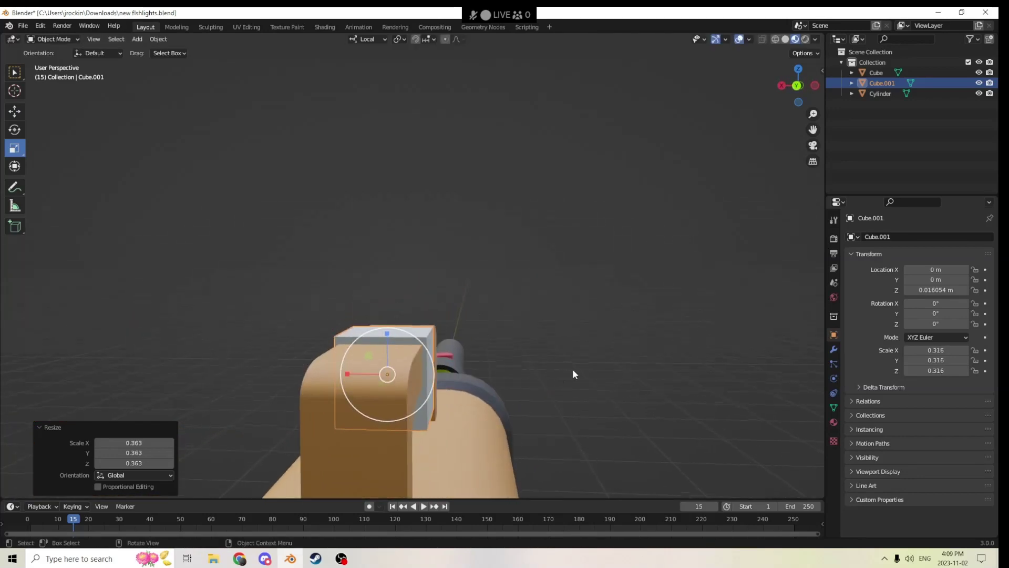
{"action": "key", "text": "s"}
{"action": "left_click", "coordinate": [598, 370]}
Flatten the cube along its local Z axis to a scale of about 0.223.
{"action": "middle_click_drag", "start_coordinate": [598, 370], "coordinate": [519, 341]}
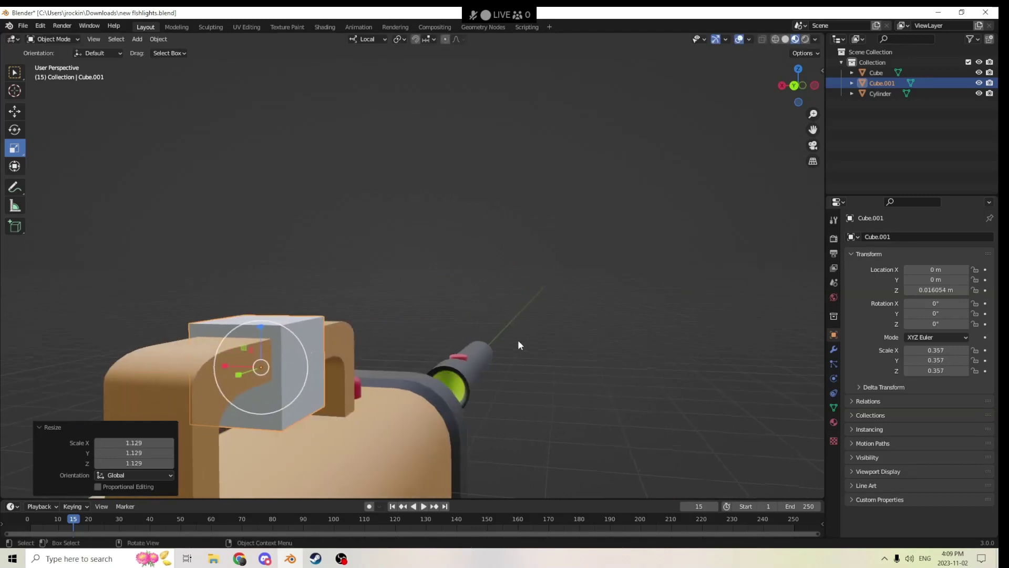
{"action": "key", "text": "s"}
{"action": "key", "text": "z"}
{"action": "key", "text": "z"}
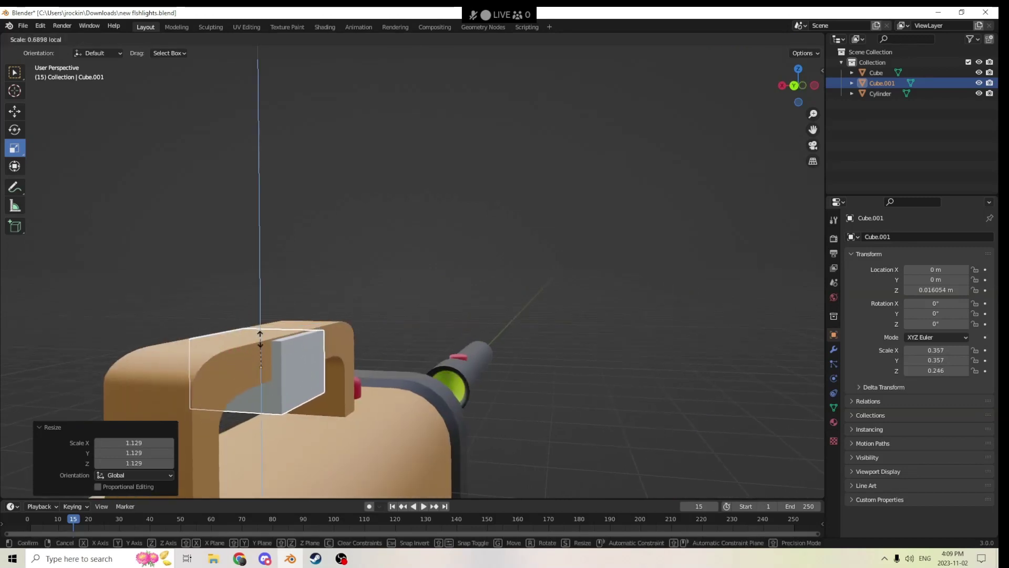
{"action": "left_click", "coordinate": [262, 345]}
Raise the block about 0.0012 m onto the handle's crossbar and stretch it along Y to a scale of about 0.735.
{"action": "left_click", "coordinate": [19, 113]}
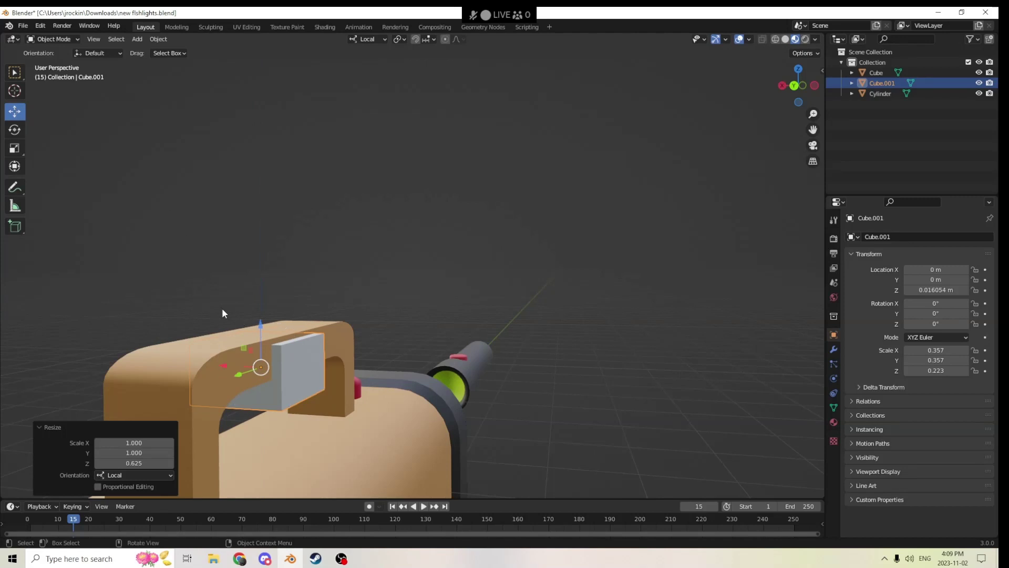
{"action": "left_click_drag", "start_coordinate": [260, 329], "coordinate": [261, 327]}
{"action": "middle_click_drag", "start_coordinate": [260, 327], "coordinate": [175, 319]}
{"action": "scroll", "coordinate": [157, 316], "scroll_direction": "down", "scroll_amount": 2}
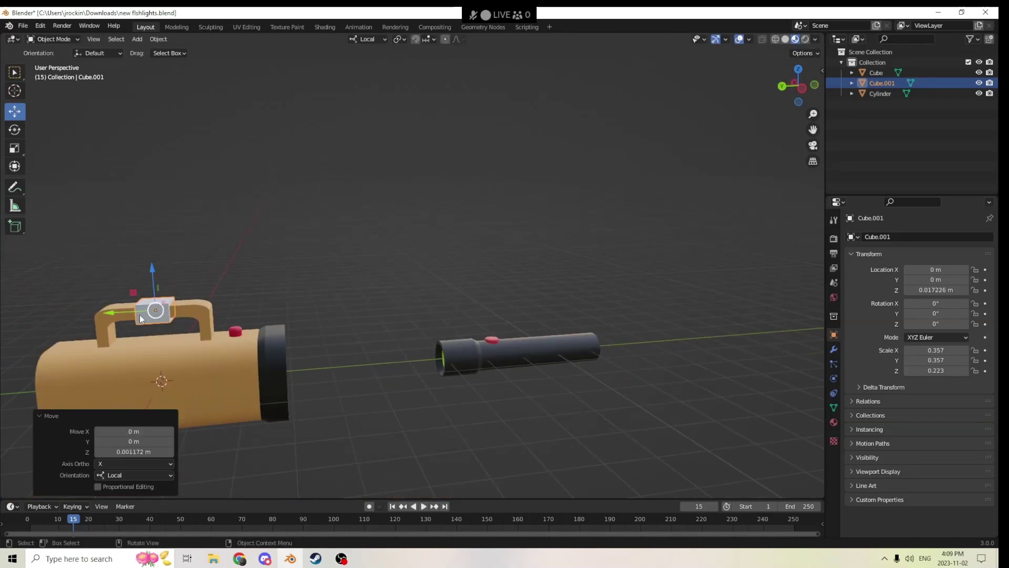
{"action": "left_click", "coordinate": [15, 150]}
{"action": "left_click_drag", "start_coordinate": [111, 312], "coordinate": [58, 306]}
Bevel all edges of the grip block with a width of about 0.00237 m and 3 segments.
{"action": "middle_click_drag", "start_coordinate": [179, 277], "coordinate": [578, 345]}
{"action": "key", "text": "Tab"}
{"action": "key", "text": "ctrl"}
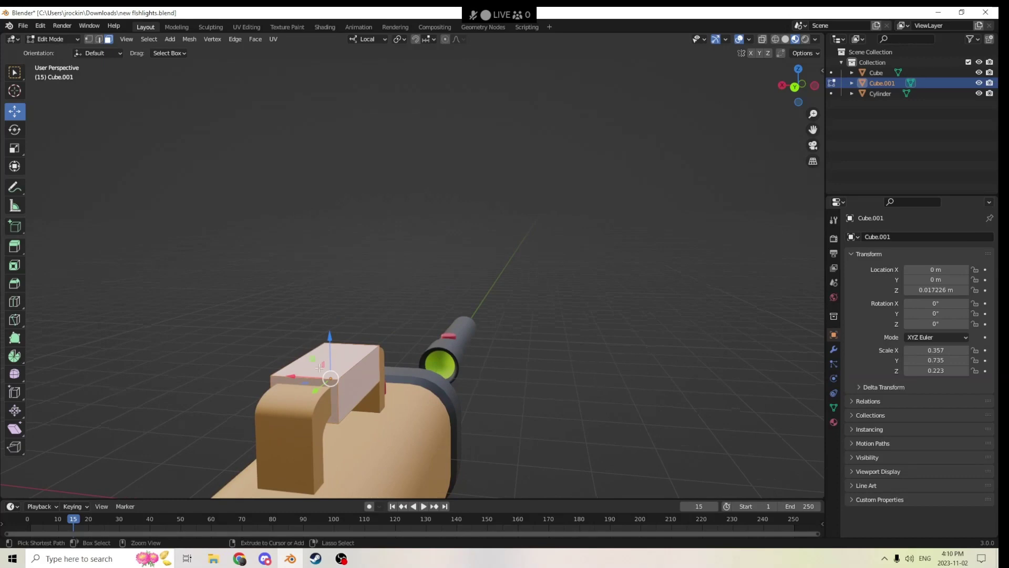
{"action": "key", "text": "ctrl+b"}
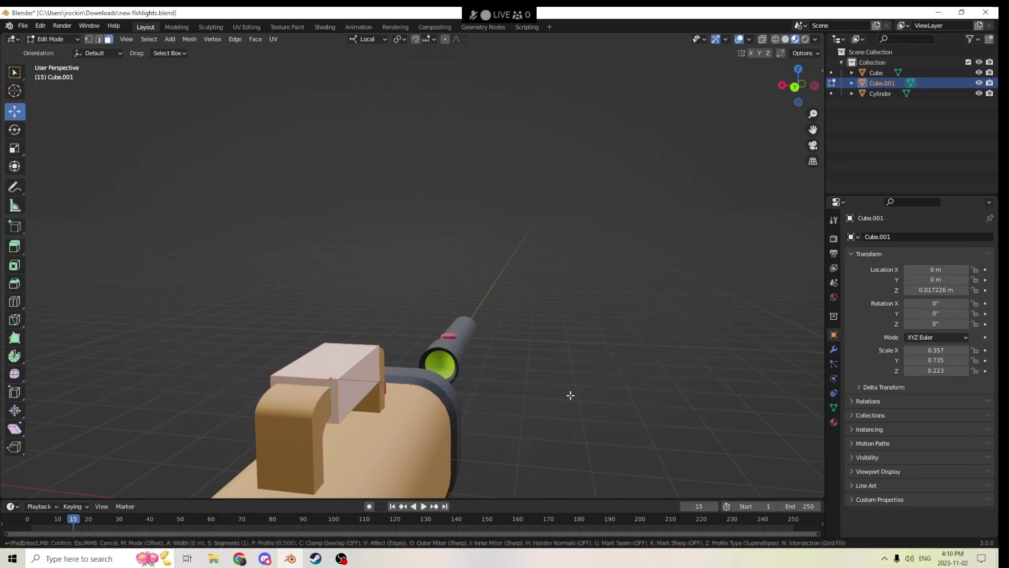
{"action": "scroll", "coordinate": [572, 395], "scroll_direction": "up", "scroll_amount": 1}
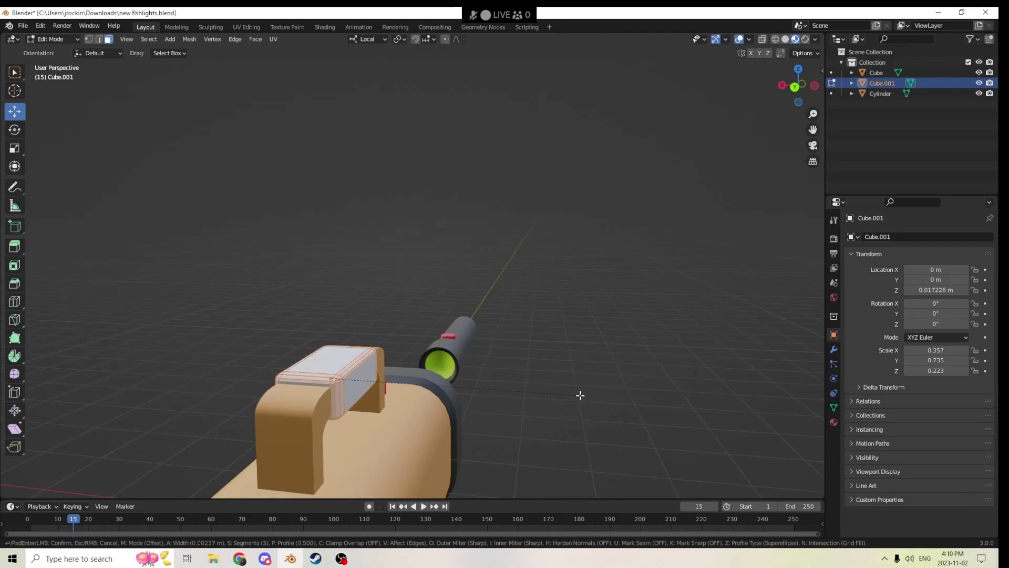
{"action": "left_click", "coordinate": [580, 395]}
{"action": "middle_click_drag", "start_coordinate": [523, 353], "coordinate": [460, 348]}
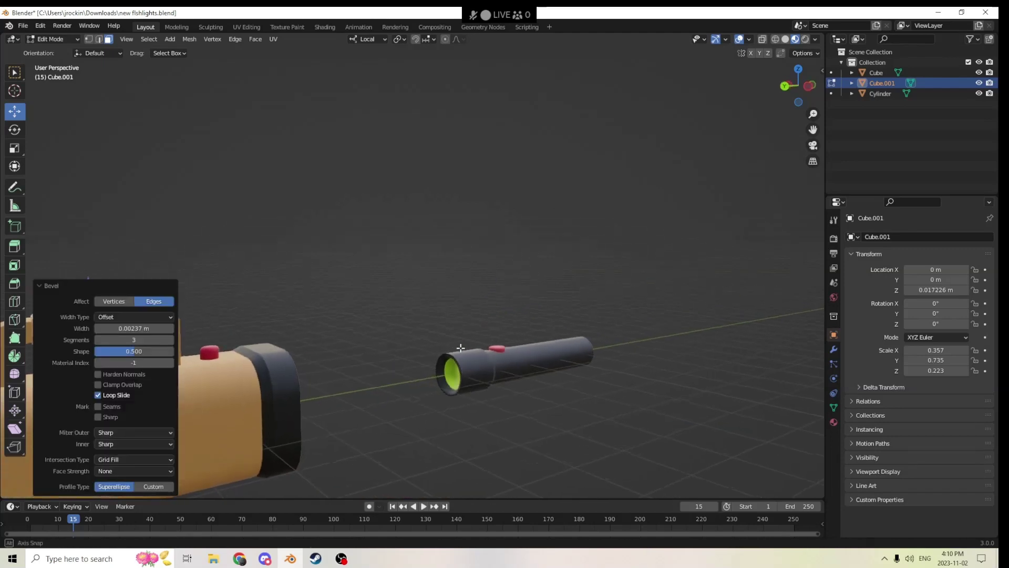
{"action": "left_click_drag", "start_coordinate": [819, 130], "coordinate": [828, 133]}
{"action": "scroll", "coordinate": [662, 189], "scroll_direction": "up", "scroll_amount": 3}
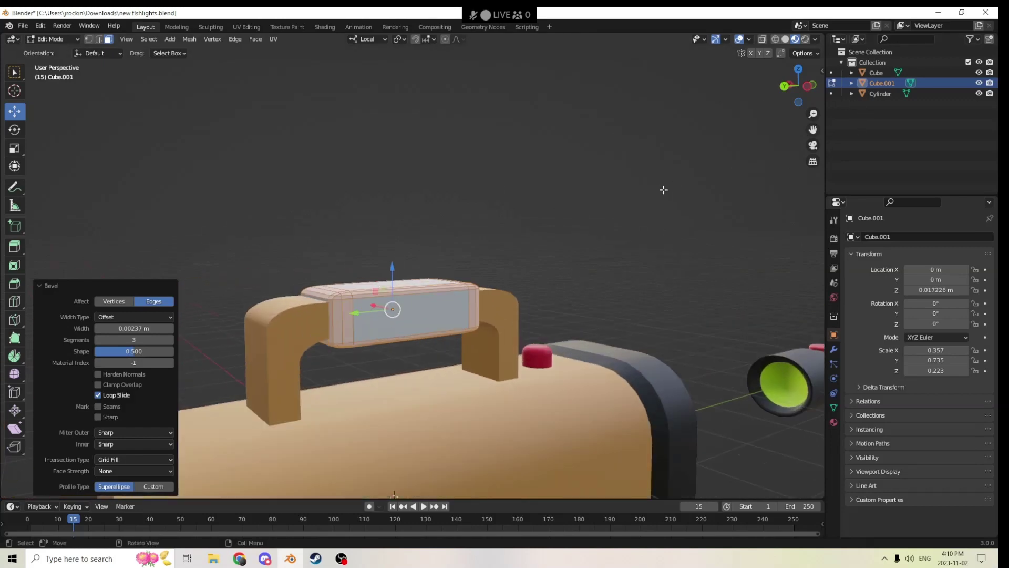
{"action": "mouse_move", "coordinate": [662, 189]}
{"action": "middle_mouse_down"}
{"action": "mouse_move", "coordinate": [682, 175]}
{"action": "mouse_move", "coordinate": [678, 189]}
{"action": "middle_mouse_up"}
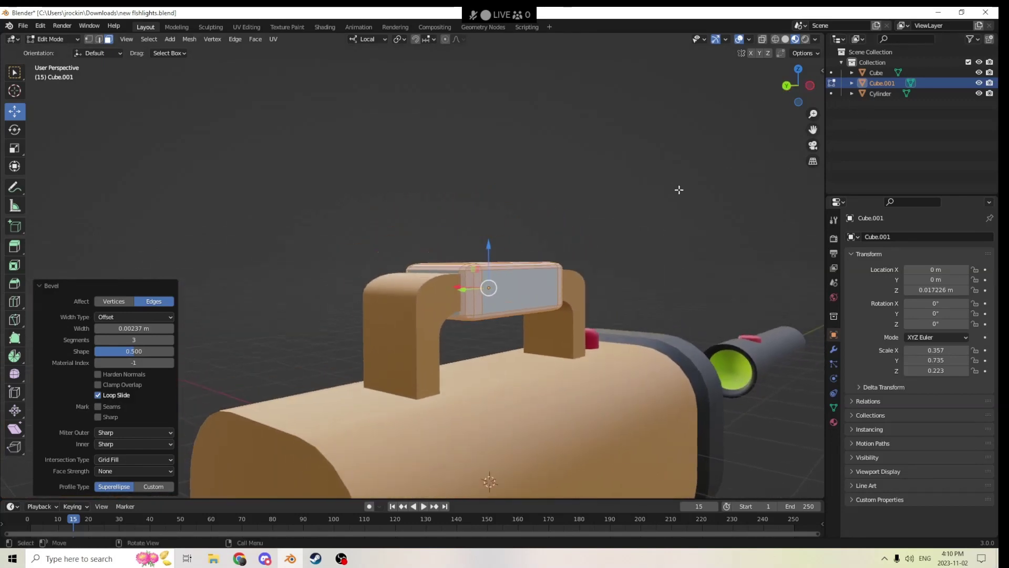
Nudge the whole bevelled grip block up about 0.0001 m along Z in Object Mode.
{"action": "key", "text": "Tab"}
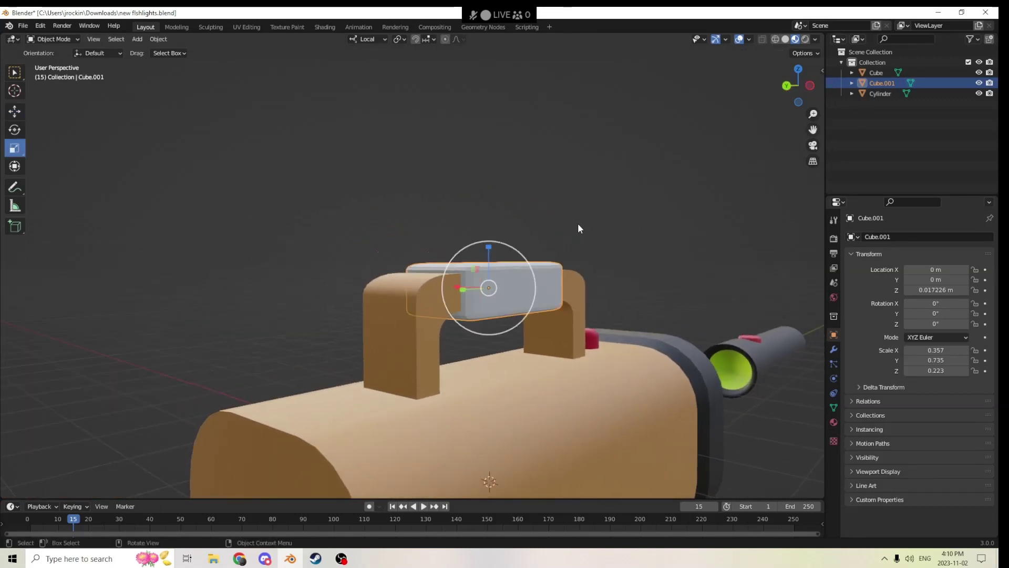
{"action": "left_click", "coordinate": [15, 110]}
{"action": "left_click_drag", "start_coordinate": [487, 246], "coordinate": [485, 241]}
{"action": "middle_click_drag", "start_coordinate": [486, 241], "coordinate": [471, 279]}
{"action": "key", "text": "KP_Decimal"}
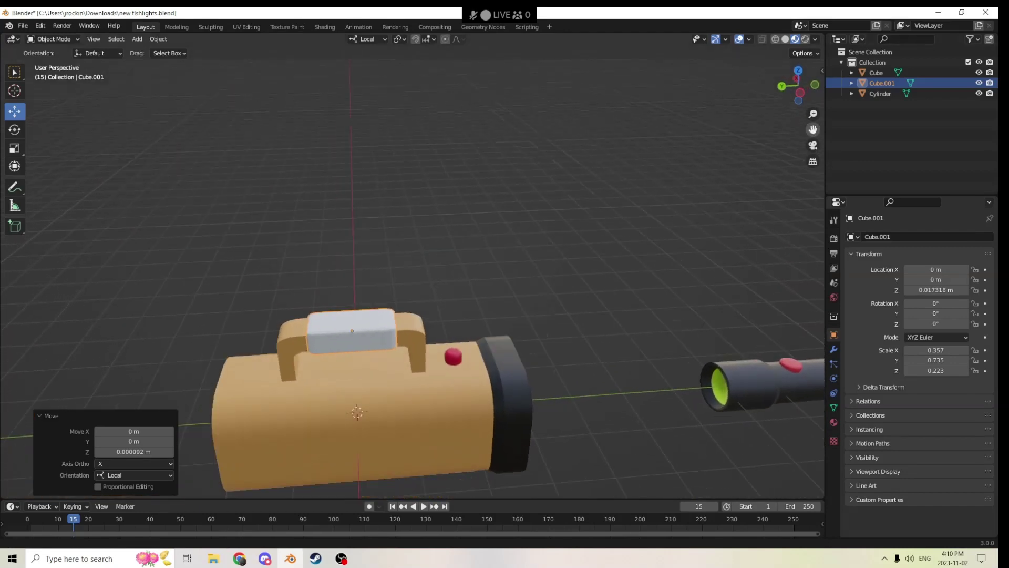
Cut two evenly spaced edge loops around the middle section of the grip block, without sliding them.
{"action": "key", "text": "Tab"}
{"action": "scroll", "coordinate": [545, 253], "scroll_direction": "up", "scroll_amount": 3}
{"action": "scroll", "coordinate": [526, 253], "scroll_direction": "down", "scroll_amount": 3}
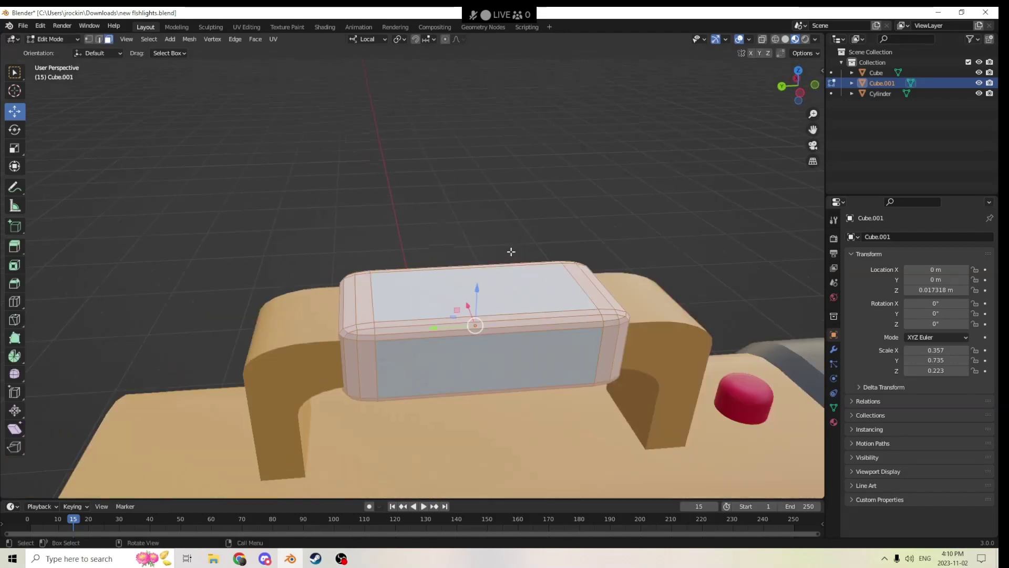
{"action": "key", "text": "ctrl"}
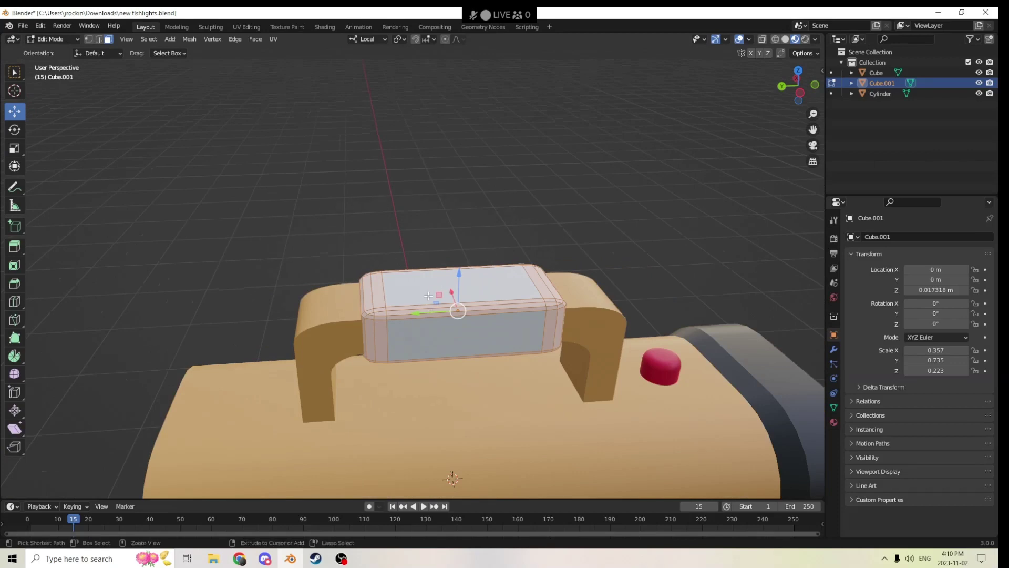
{"action": "key", "text": "ctrl+r"}
{"action": "scroll", "coordinate": [439, 295], "scroll_direction": "up", "scroll_amount": 1}
{"action": "left_click", "coordinate": [441, 292]}
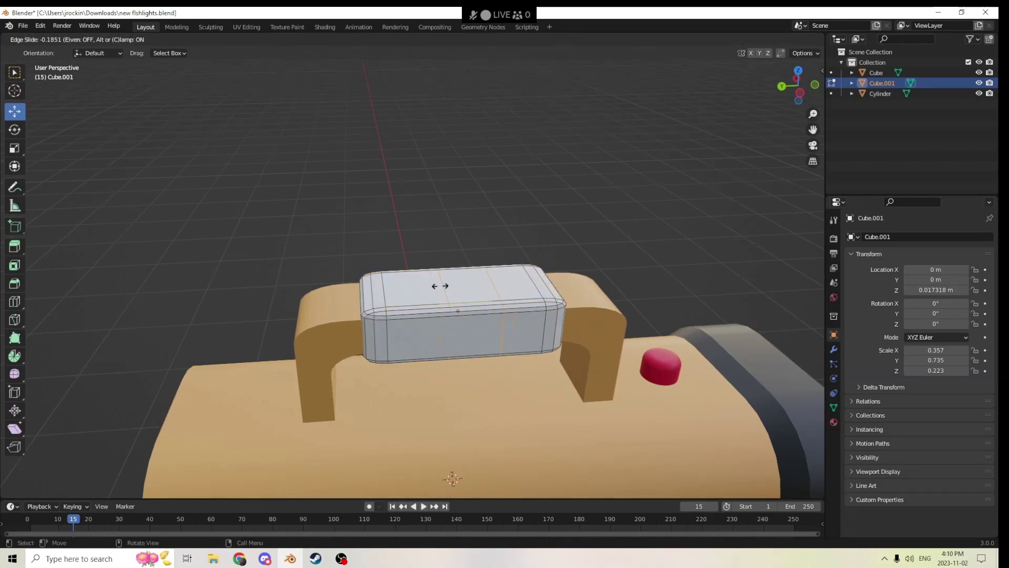
{"action": "right_click", "coordinate": [444, 287]}
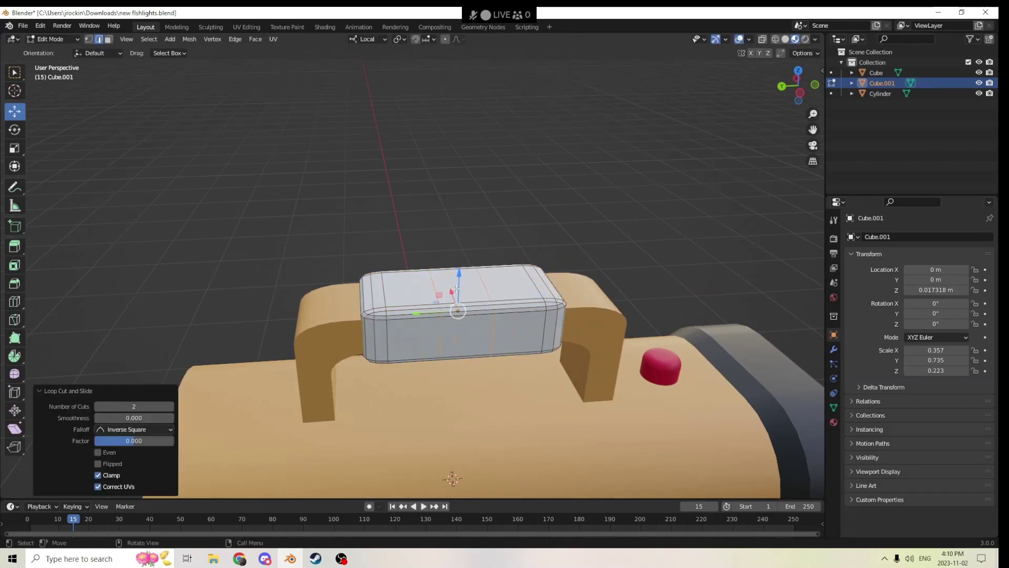
Spread the two new edge loops apart along Y by a factor of about 2.5 and shrink them uniformly to about 0.945.
{"action": "left_click", "coordinate": [16, 150]}
{"action": "left_click_drag", "start_coordinate": [417, 313], "coordinate": [352, 318]}
{"action": "middle_click_drag", "start_coordinate": [451, 294], "coordinate": [759, 307]}
{"action": "key", "text": "s"}
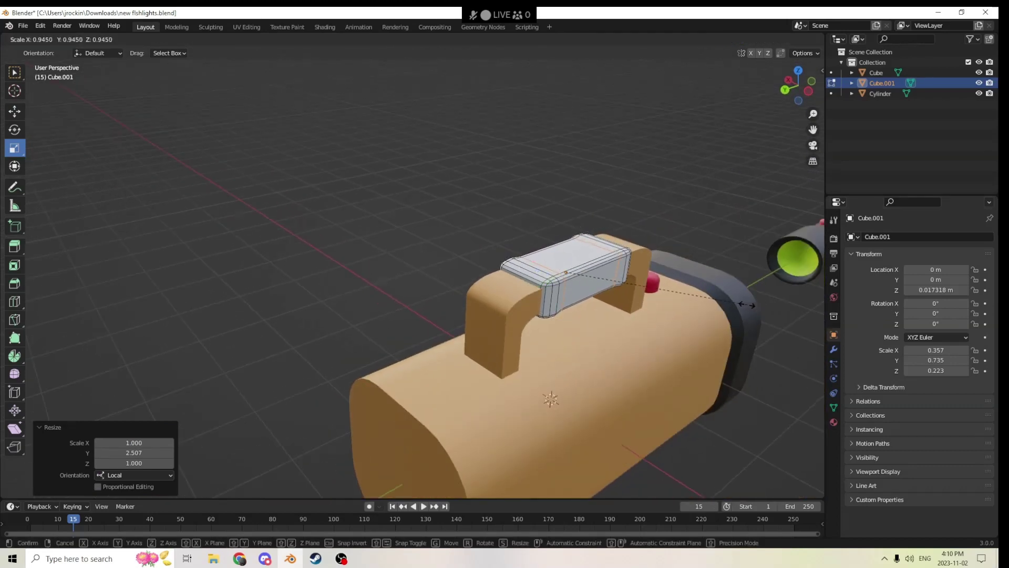
{"action": "left_click", "coordinate": [746, 305]}
{"action": "middle_click_drag", "start_coordinate": [716, 298], "coordinate": [659, 273]}
{"action": "key", "text": "Tab"}
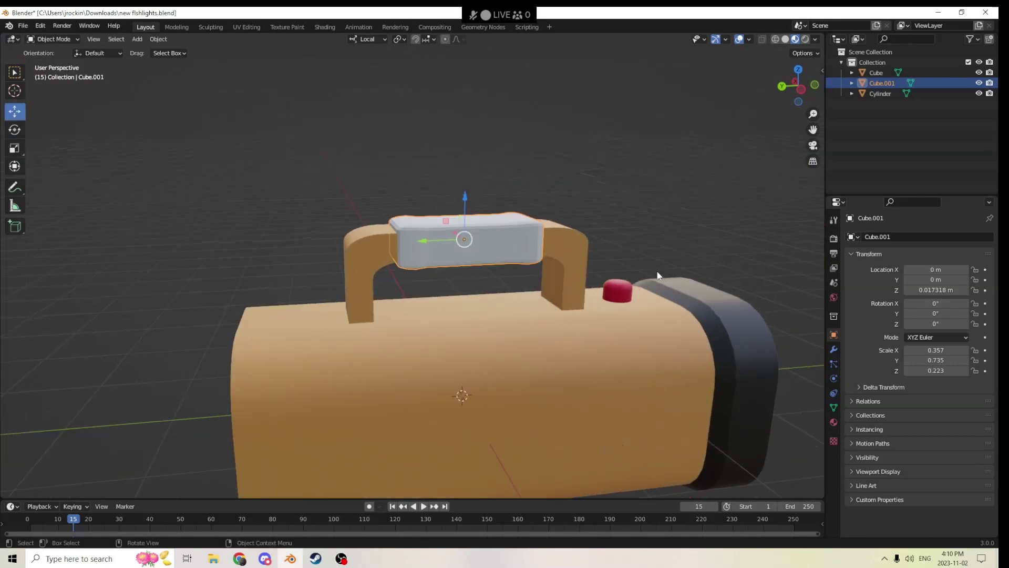
{"action": "scroll", "coordinate": [657, 275], "scroll_direction": "down", "scroll_amount": 4}
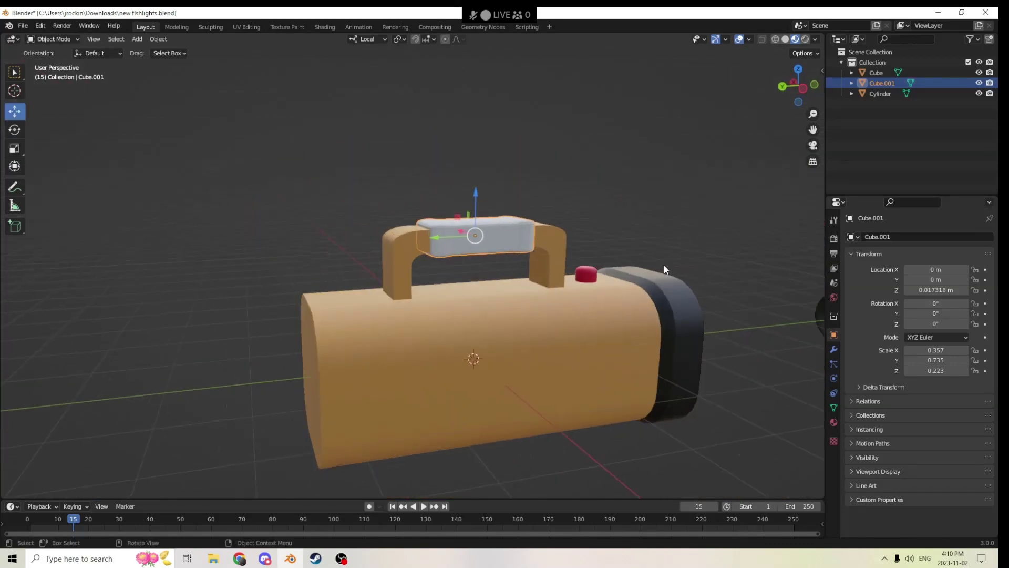
{"action": "scroll", "coordinate": [544, 254], "scroll_direction": "up", "scroll_amount": 3}
{"action": "key", "text": "Tab"}
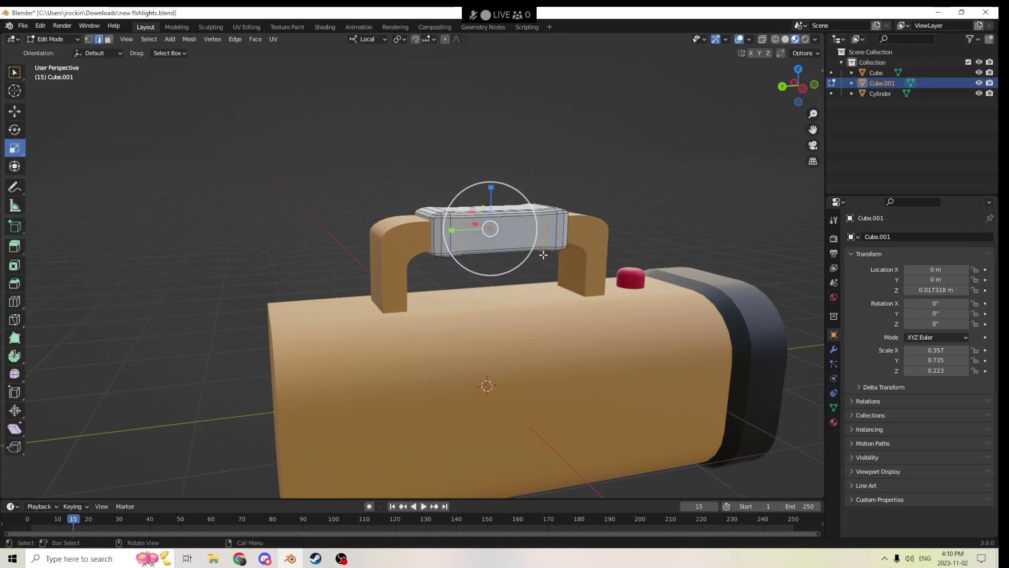
{"action": "key", "text": "Tab"}
{"action": "left_click", "coordinate": [510, 216]}
{"action": "left_click", "coordinate": [519, 224]}
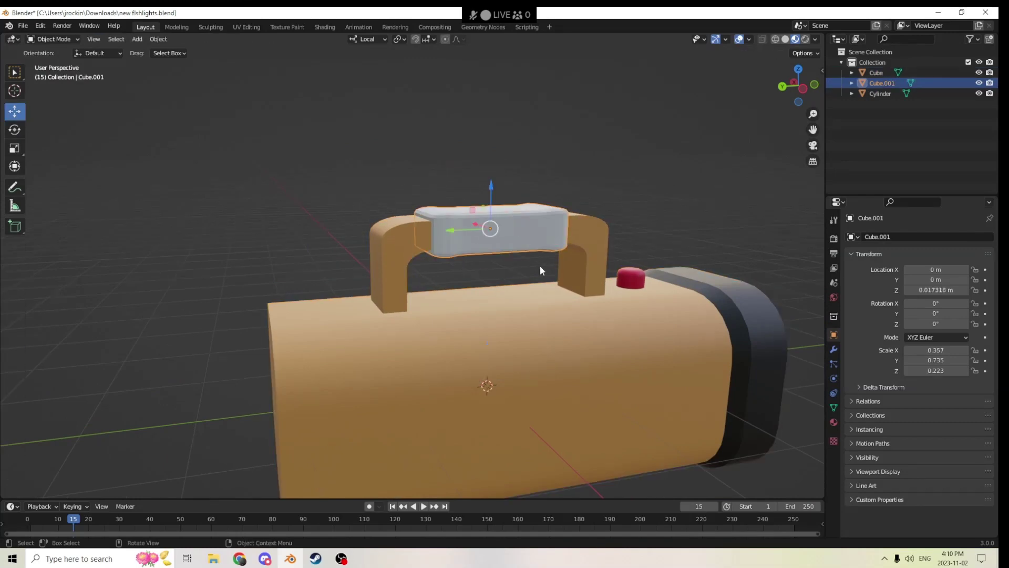
Duplicate the tan flashlight body in place and subtract the copy from the grip block with an Auto Boolean Difference.
{"action": "left_click", "coordinate": [534, 353]}
{"action": "scroll", "coordinate": [534, 354], "scroll_direction": "down", "scroll_amount": 2}
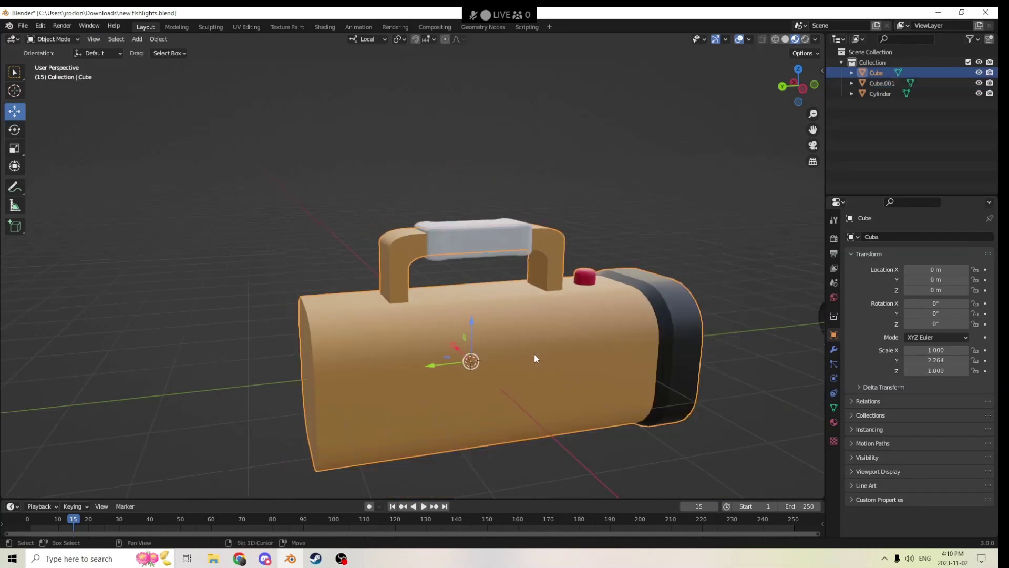
{"action": "key", "text": "shift+d"}
{"action": "right_click", "coordinate": [623, 272]}
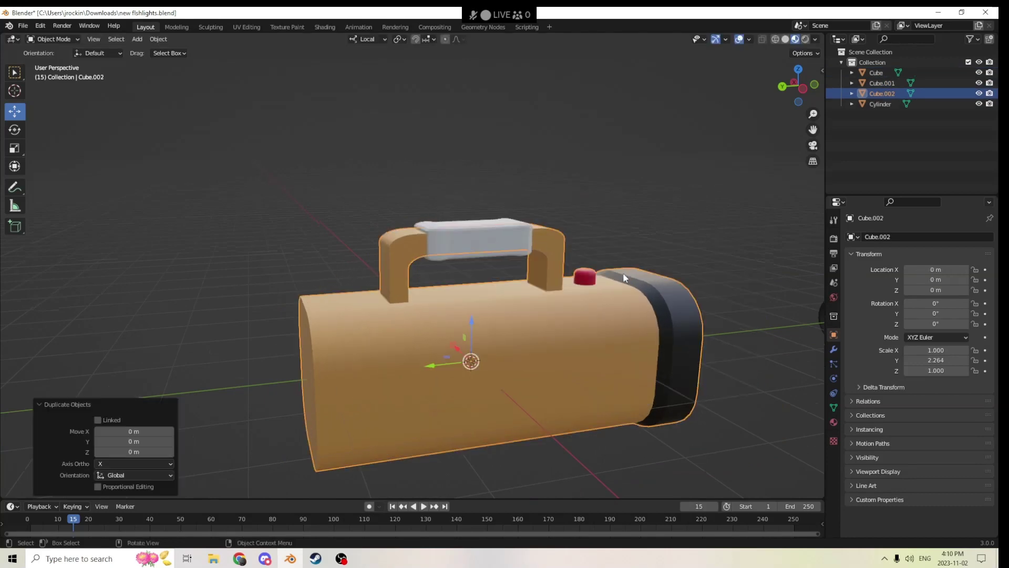
{"action": "left_click", "coordinate": [467, 235], "text": "shift"}
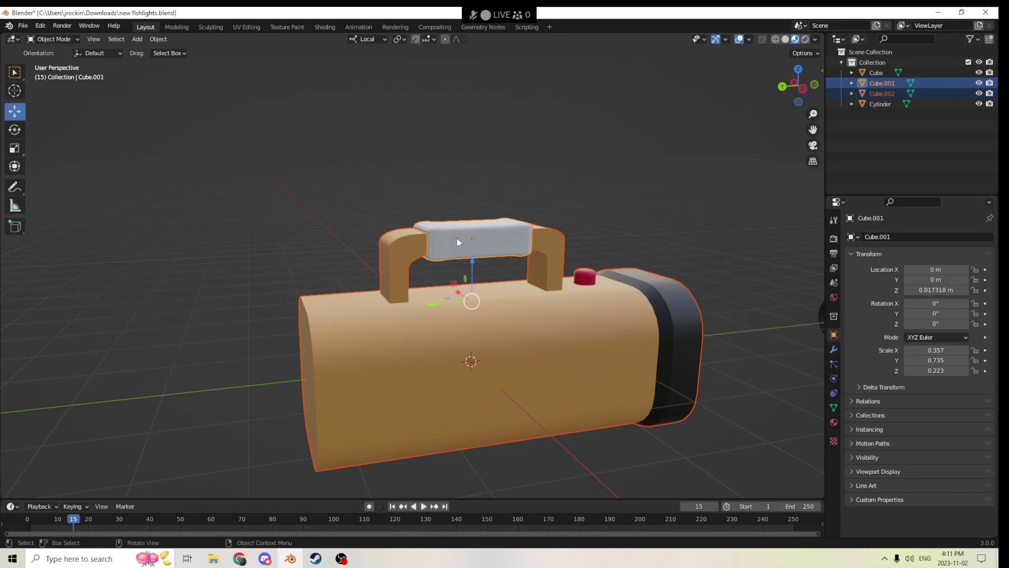
{"action": "left_click", "coordinate": [158, 39]}
{"action": "mouse_move", "coordinate": [174, 385]}
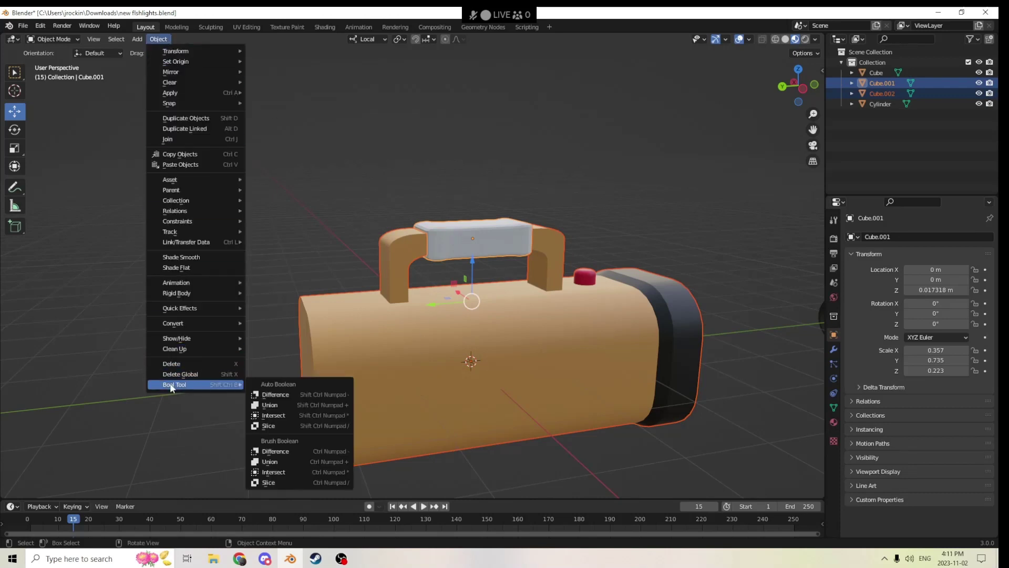
{"action": "left_click", "coordinate": [272, 399]}
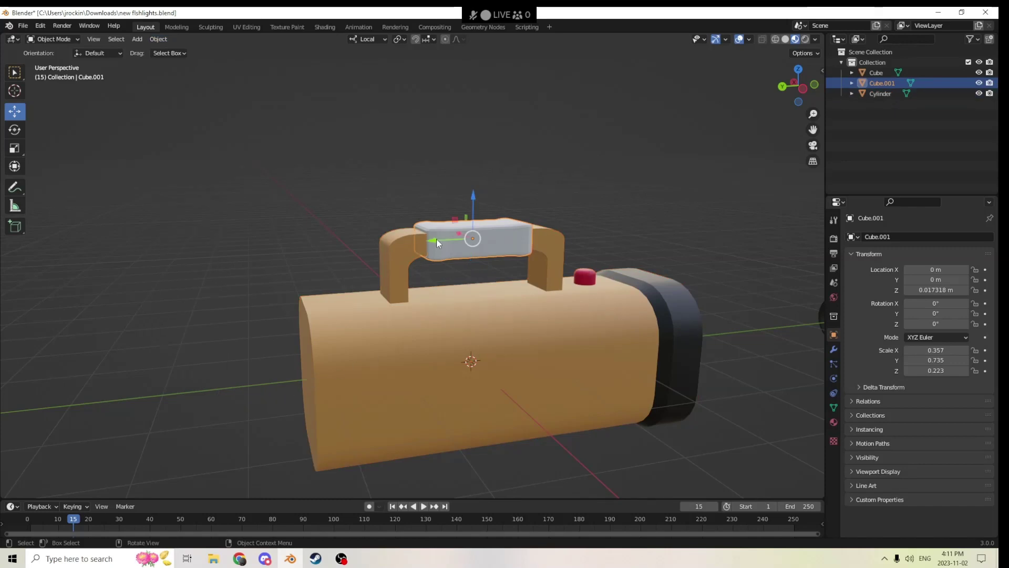
Move the grip block about 0.033 m along Y to inspect the handle underneath, and return its Y location to 0 m.
{"action": "key", "text": "g"}
{"action": "key", "text": "y"}
{"action": "key", "text": "y"}
{"action": "left_click", "coordinate": [173, 243]}
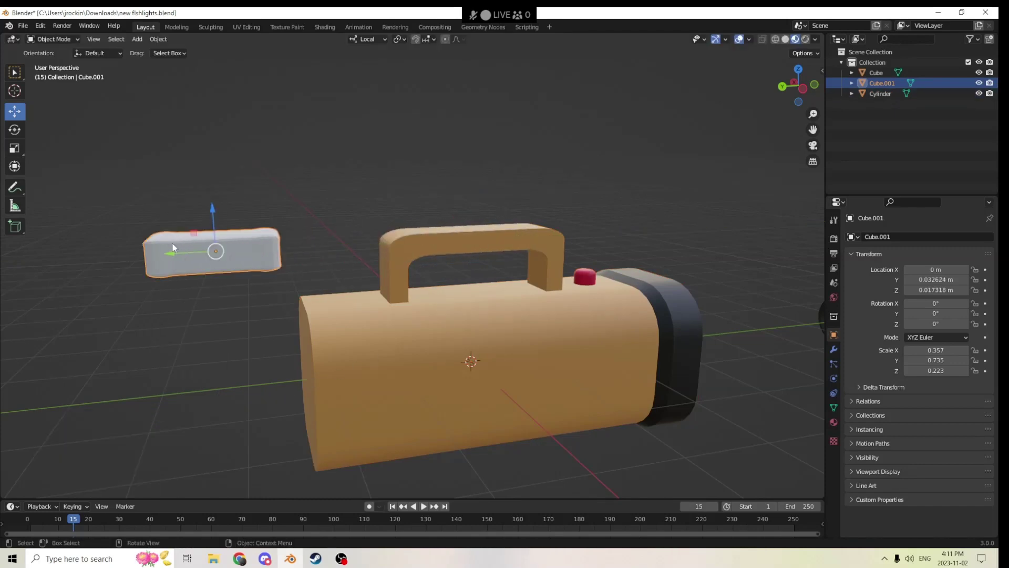
{"action": "middle_click_drag", "start_coordinate": [173, 244], "coordinate": [240, 245]}
{"action": "middle_click_drag", "start_coordinate": [542, 266], "coordinate": [479, 258]}
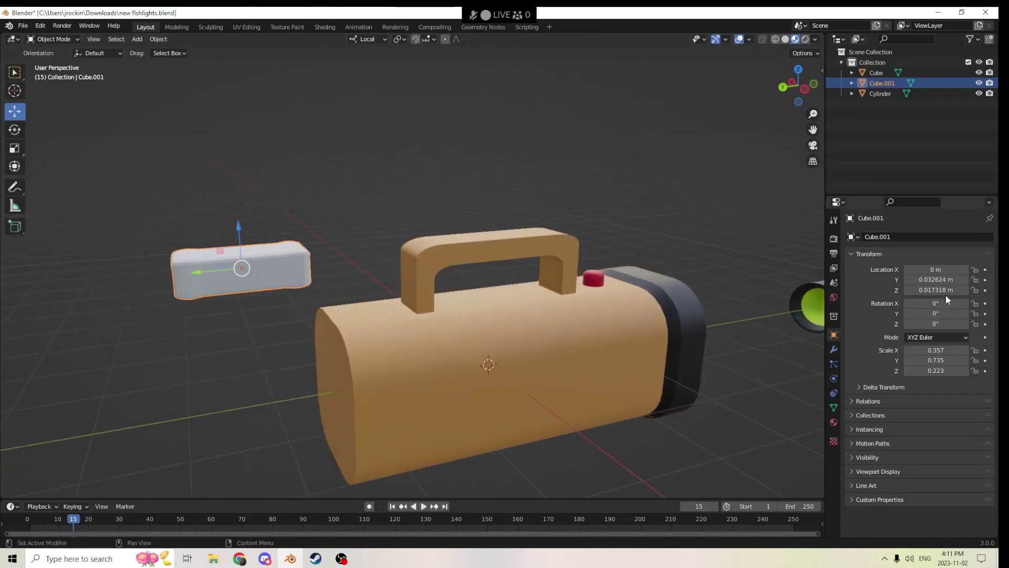
{"action": "middle_click_drag", "start_coordinate": [361, 245], "coordinate": [236, 257]}
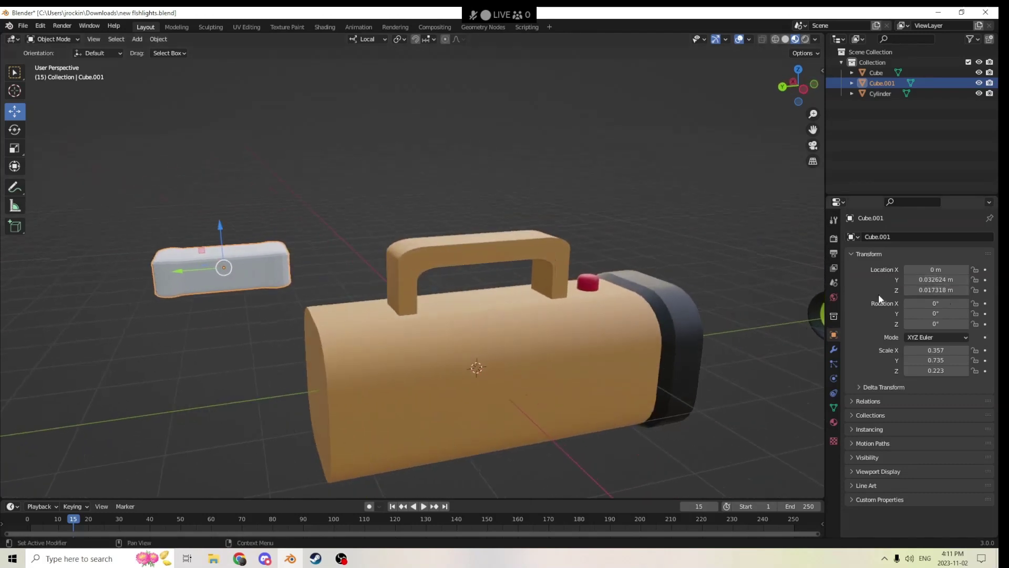
{"action": "left_click", "coordinate": [926, 280]}
{"action": "type", "text": "0"}
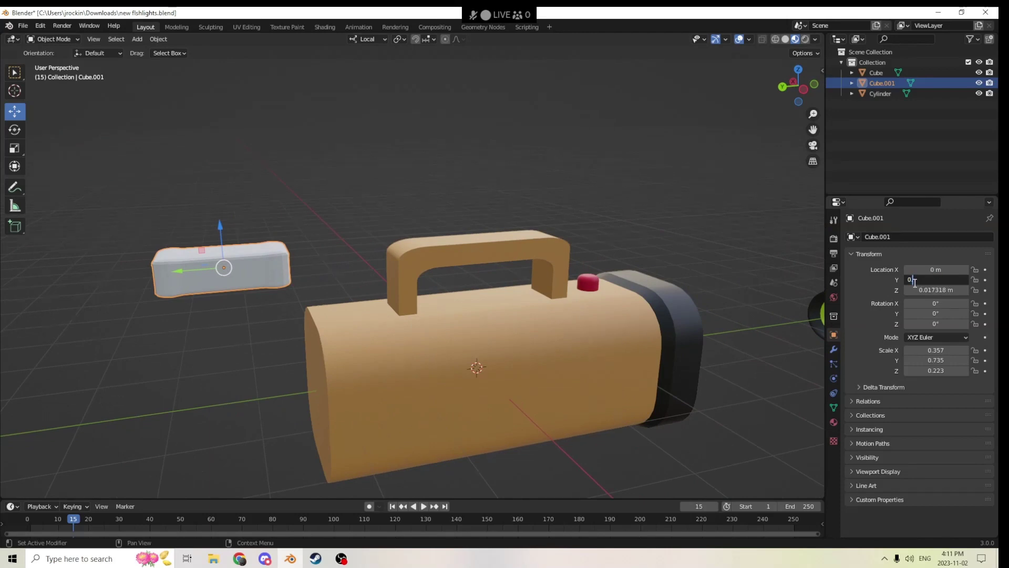
{"action": "key", "text": "Return"}
{"action": "scroll", "coordinate": [673, 272], "scroll_direction": "up", "scroll_amount": 3}
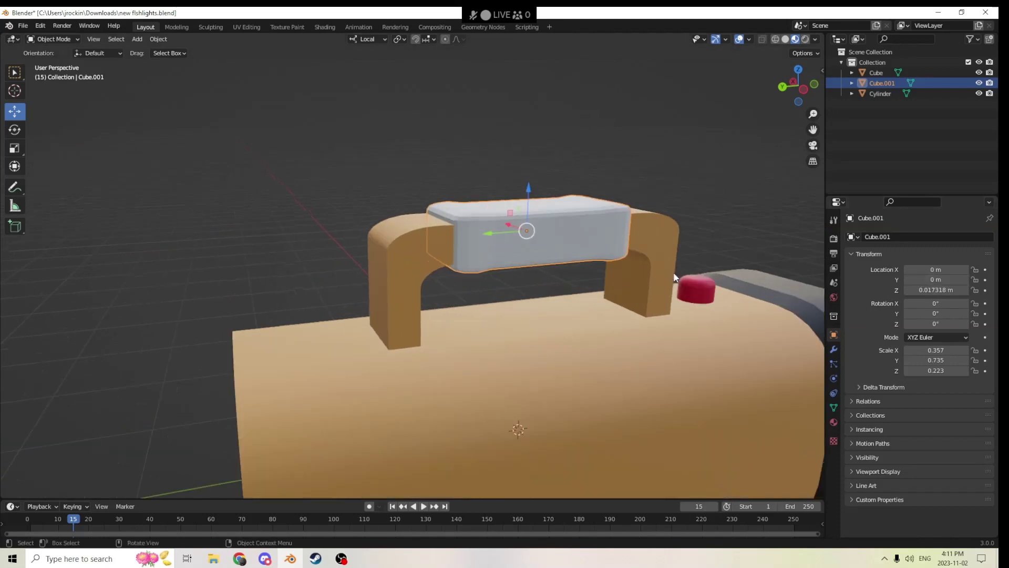
Scale the grip block up uniformly by a factor of about 1.018.
{"action": "scroll", "coordinate": [590, 262], "scroll_direction": "down", "scroll_amount": 1}
{"action": "middle_click_drag", "start_coordinate": [590, 262], "coordinate": [544, 261]}
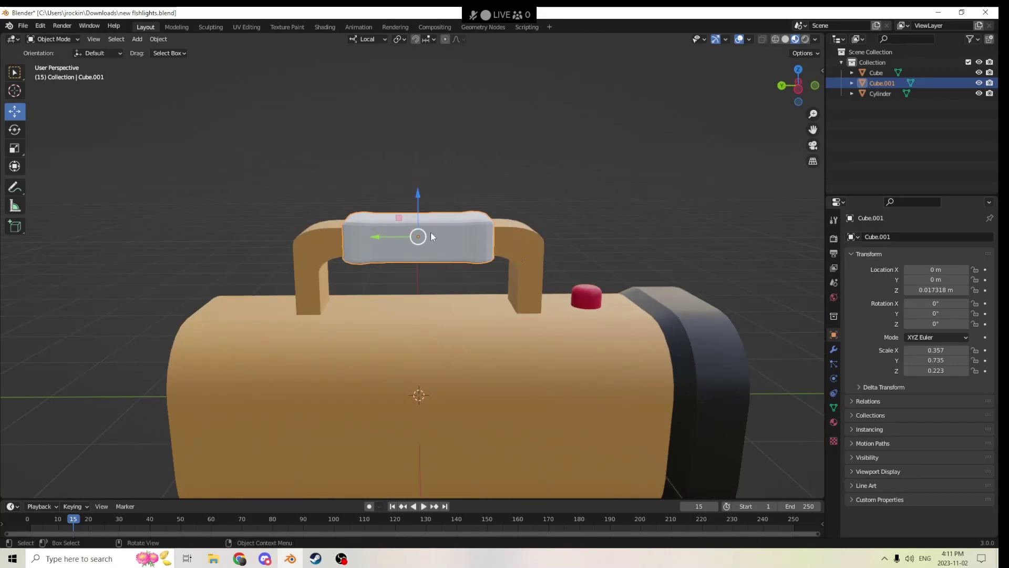
{"action": "middle_click_drag", "start_coordinate": [431, 237], "coordinate": [552, 247]}
{"action": "key", "text": "s"}
{"action": "left_click", "coordinate": [573, 247]}
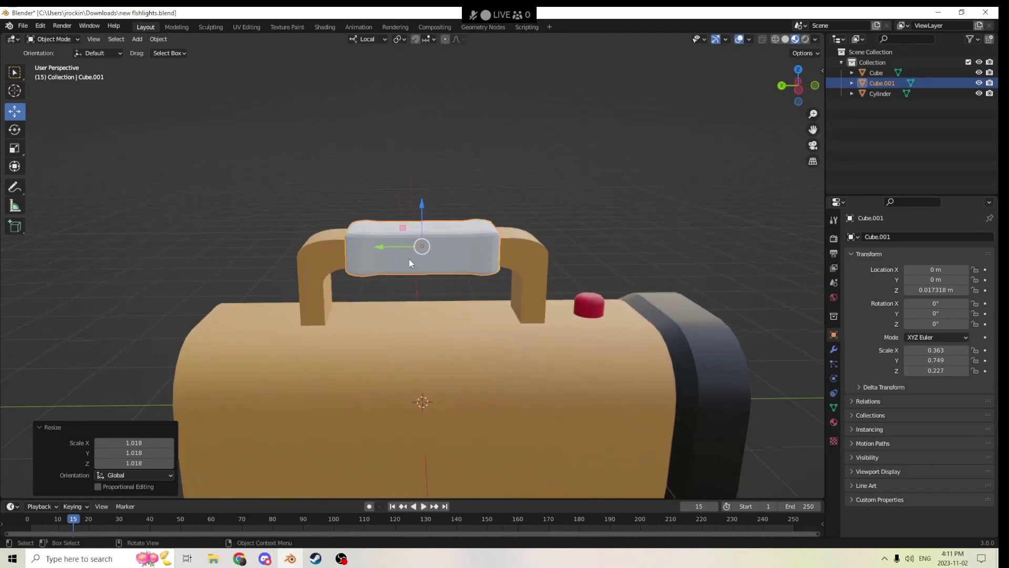
Join the grip block into the tan flashlight body, keeping the body as the active object.
{"action": "scroll", "coordinate": [382, 264], "scroll_direction": "down", "scroll_amount": 2}
{"action": "middle_click_drag", "start_coordinate": [382, 264], "coordinate": [477, 297]}
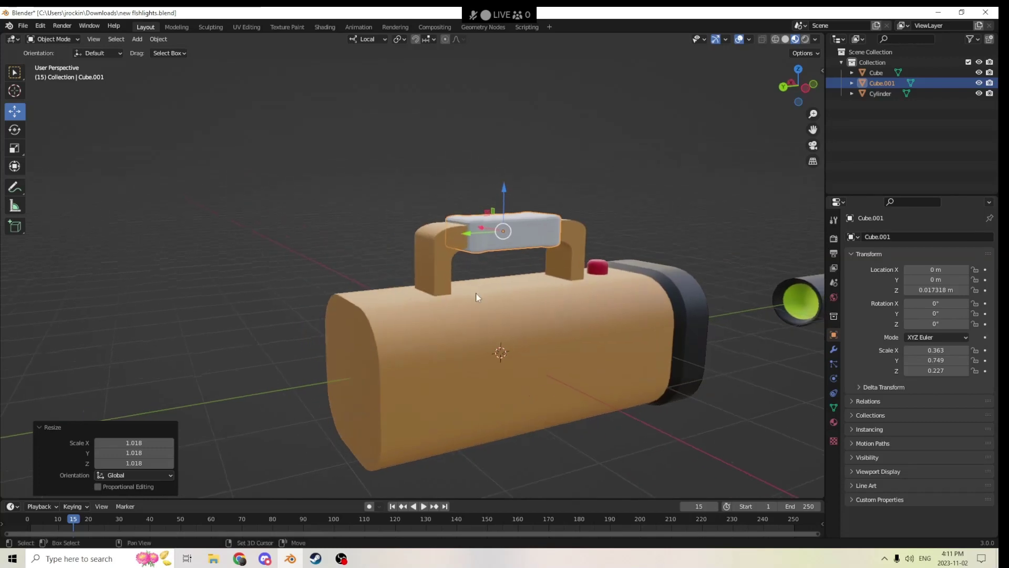
{"action": "left_click", "coordinate": [463, 338], "text": "shift"}
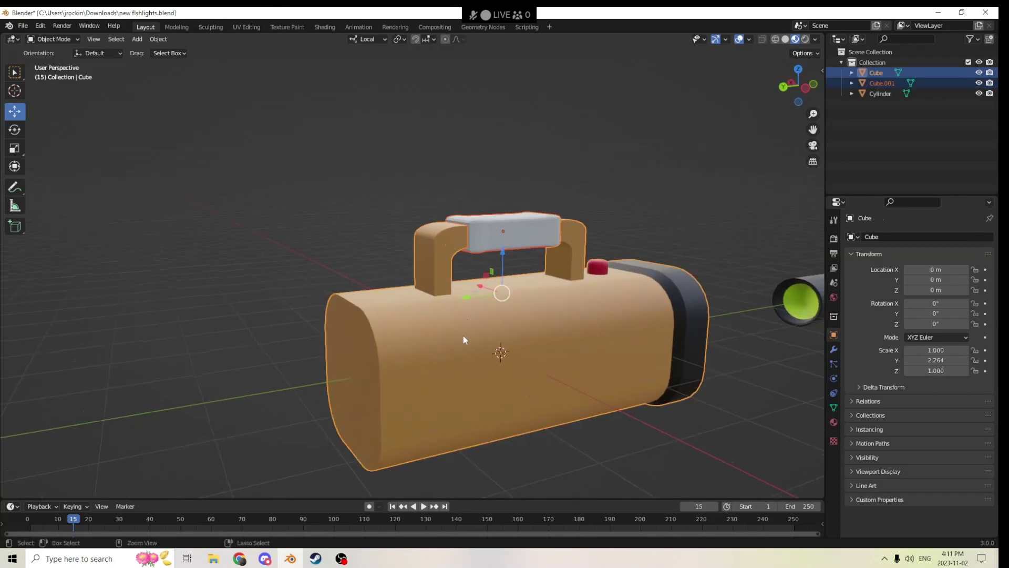
{"action": "key", "text": "ctrl+j"}
Select all linked geometry of the grip block in Edit Mode on the joined flashlight.
{"action": "scroll", "coordinate": [462, 318], "scroll_direction": "up", "scroll_amount": 2}
{"action": "middle_click_drag", "start_coordinate": [462, 318], "coordinate": [426, 309]}
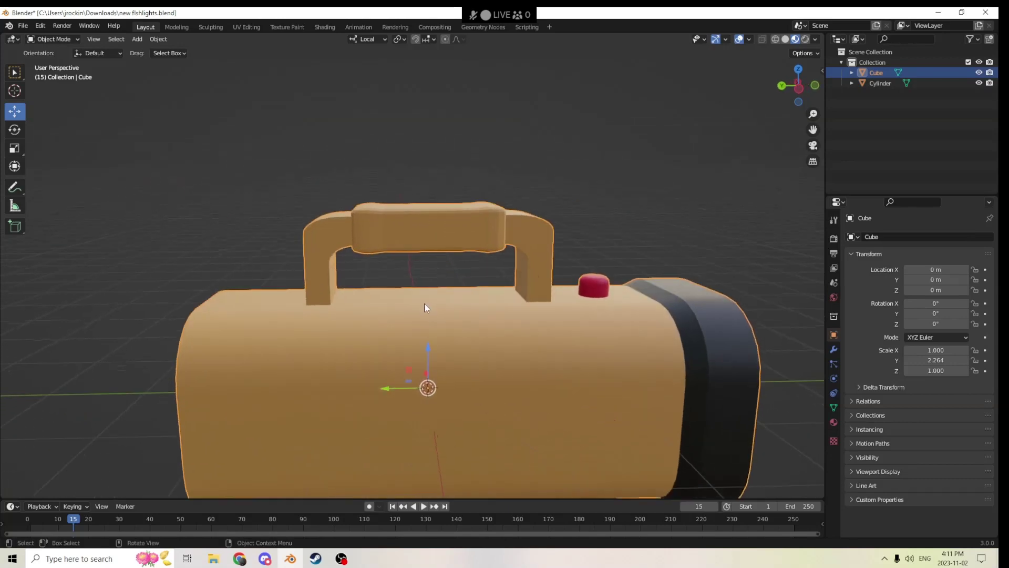
{"action": "key", "text": "Tab"}
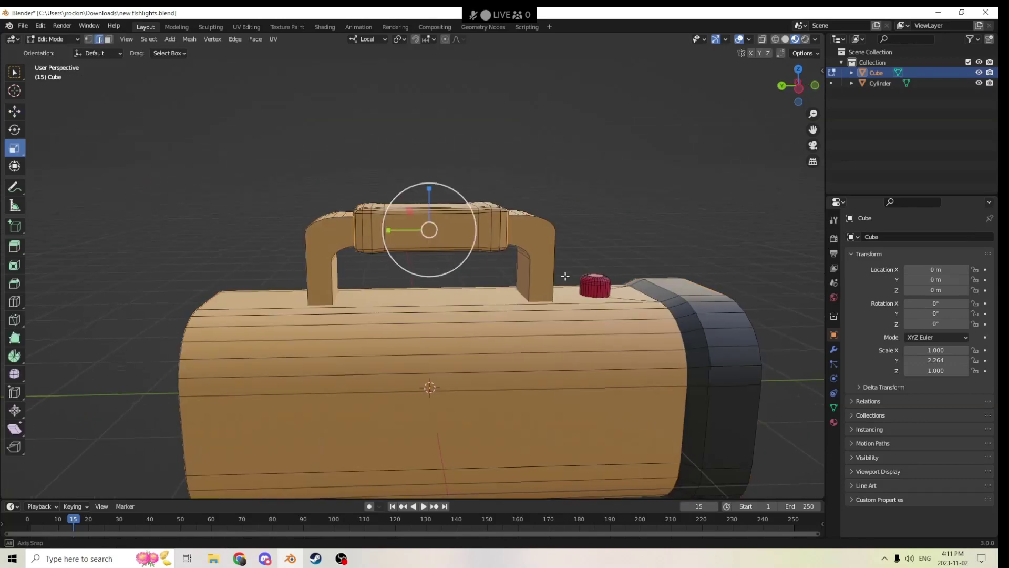
{"action": "middle_click_drag", "start_coordinate": [564, 277], "coordinate": [576, 288]}
{"action": "left_click", "coordinate": [659, 176]}
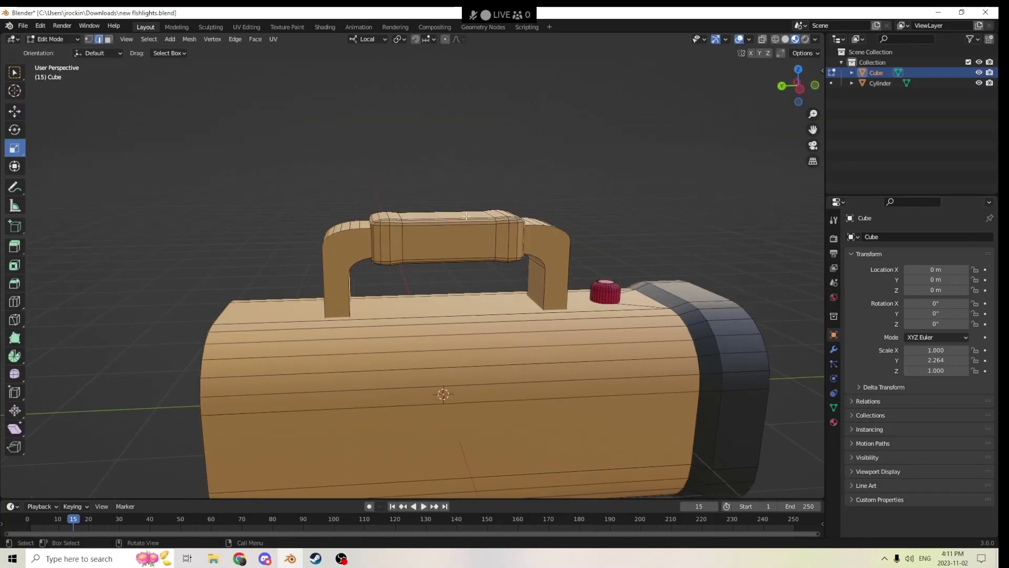
{"action": "key", "text": "l"}
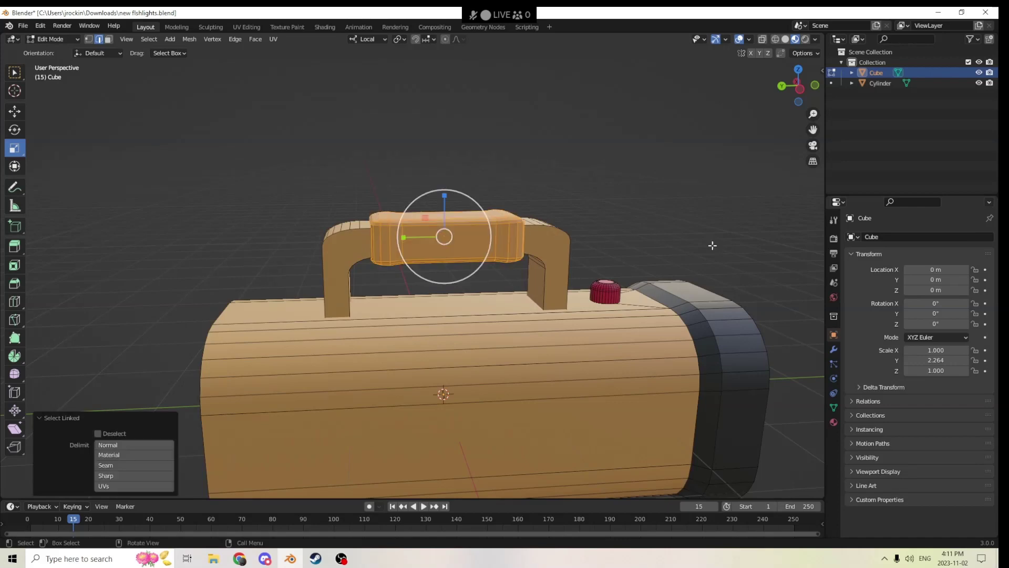
Add a new material to the flashlight and set its base color to dark maroon, about H 0.989, S 0.677, V 0.124.
{"action": "left_click", "coordinate": [834, 423]}
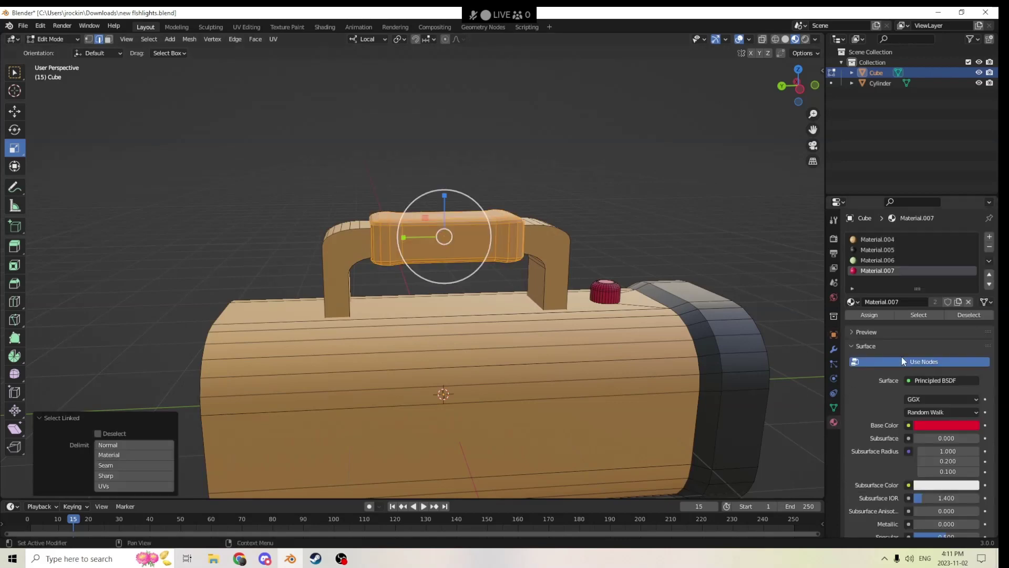
{"action": "left_click", "coordinate": [991, 237]}
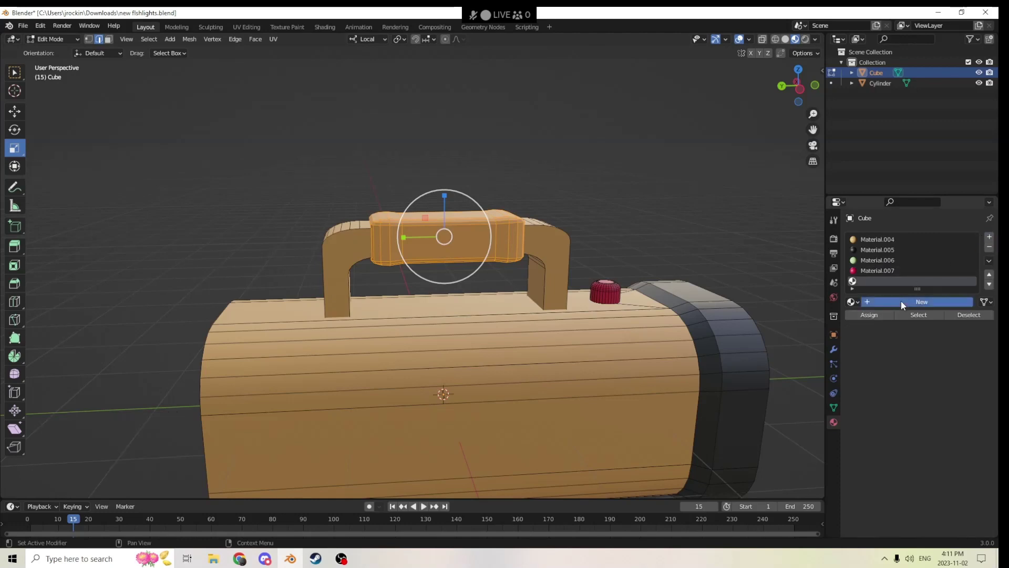
{"action": "left_click", "coordinate": [901, 302]}
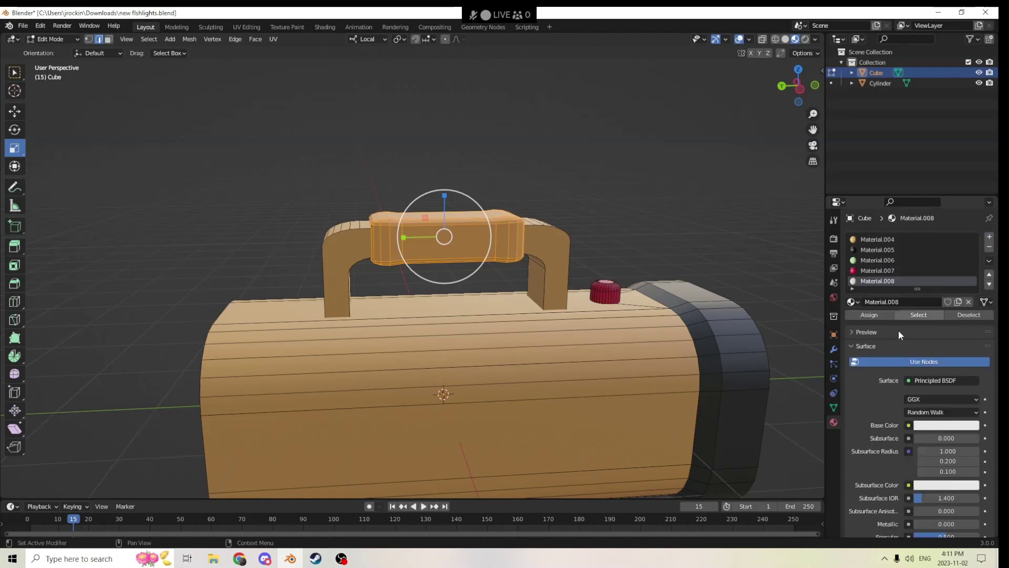
{"action": "left_click", "coordinate": [932, 426]}
{"action": "left_click_drag", "start_coordinate": [926, 316], "coordinate": [927, 330]}
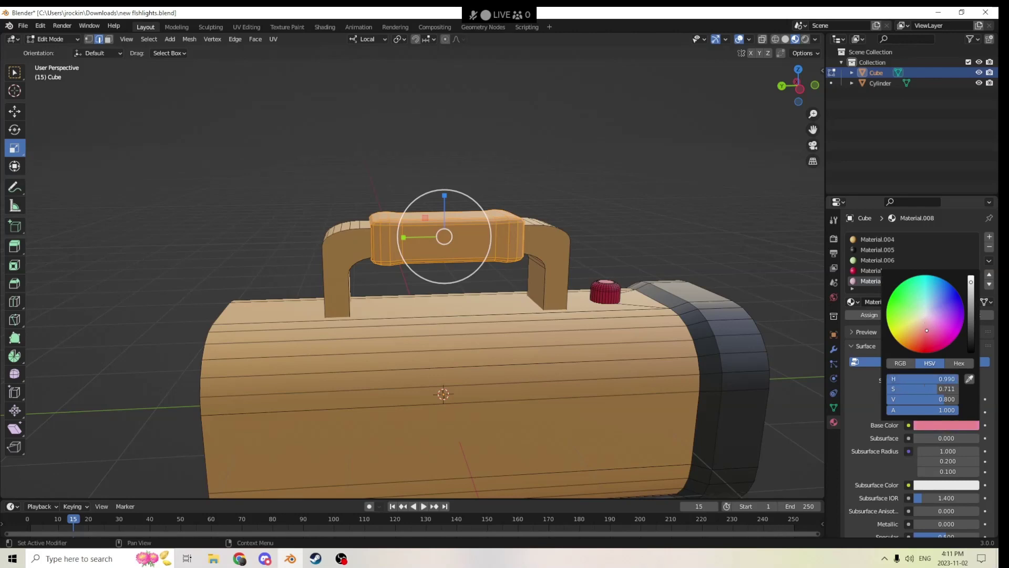
{"action": "left_click_drag", "start_coordinate": [968, 284], "coordinate": [945, 321]}
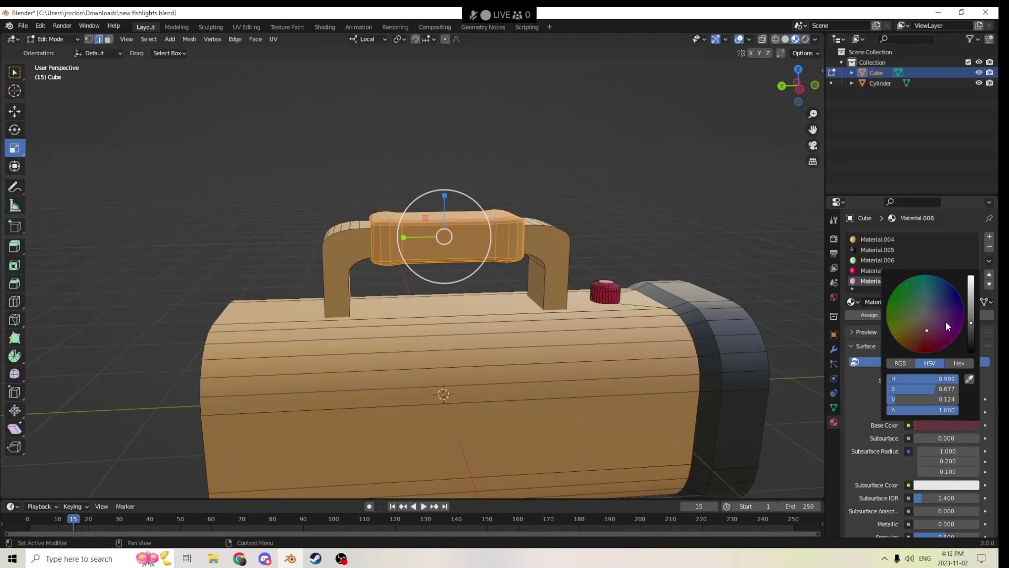
Assign the new maroon material to the selected grip block and return to Object Mode.
{"action": "left_click", "coordinate": [869, 315]}
{"action": "key", "text": "Tab"}
{"action": "scroll", "coordinate": [660, 207], "scroll_direction": "up", "scroll_amount": 2}
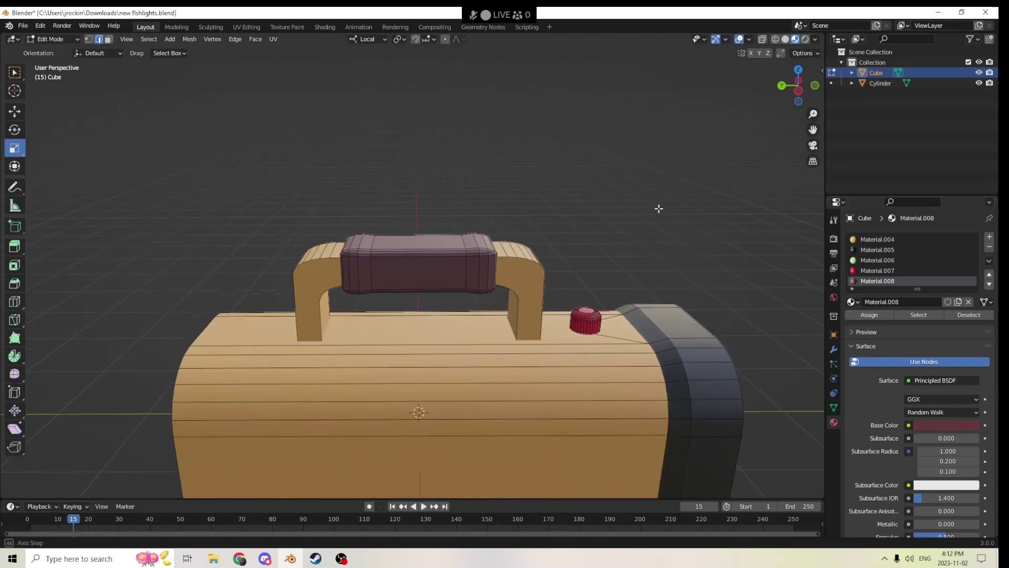
{"action": "middle_click_drag", "start_coordinate": [654, 209], "coordinate": [641, 244]}
{"action": "scroll", "coordinate": [636, 190], "scroll_direction": "down", "scroll_amount": 3}
{"action": "scroll", "coordinate": [630, 233], "scroll_direction": "down", "scroll_amount": 1}
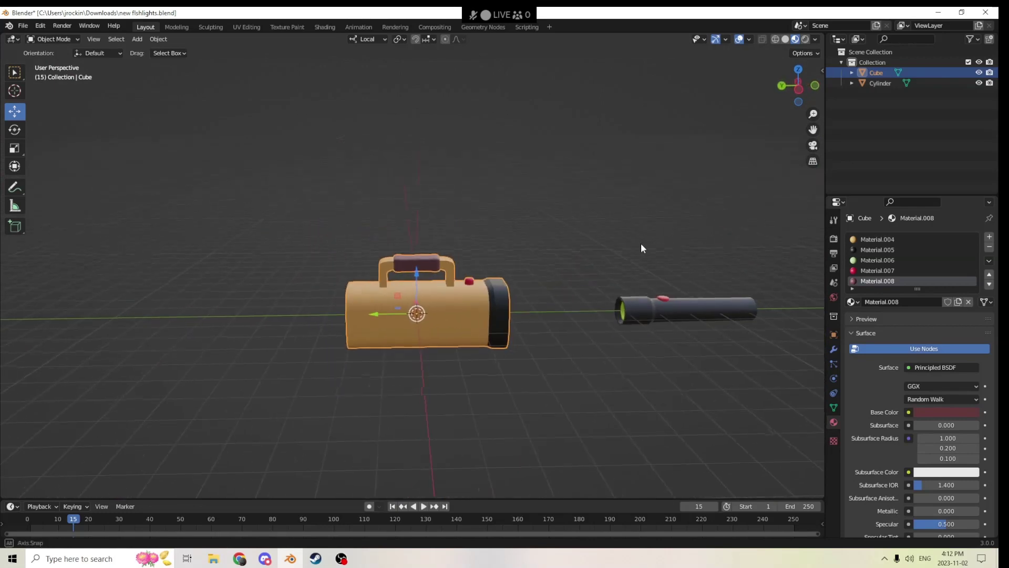
Move the tan flashlight about 0.099 m along Y away from the origin, plus a short extra distance in the same direction.
{"action": "left_click_drag", "start_coordinate": [371, 311], "coordinate": [48, 313]}
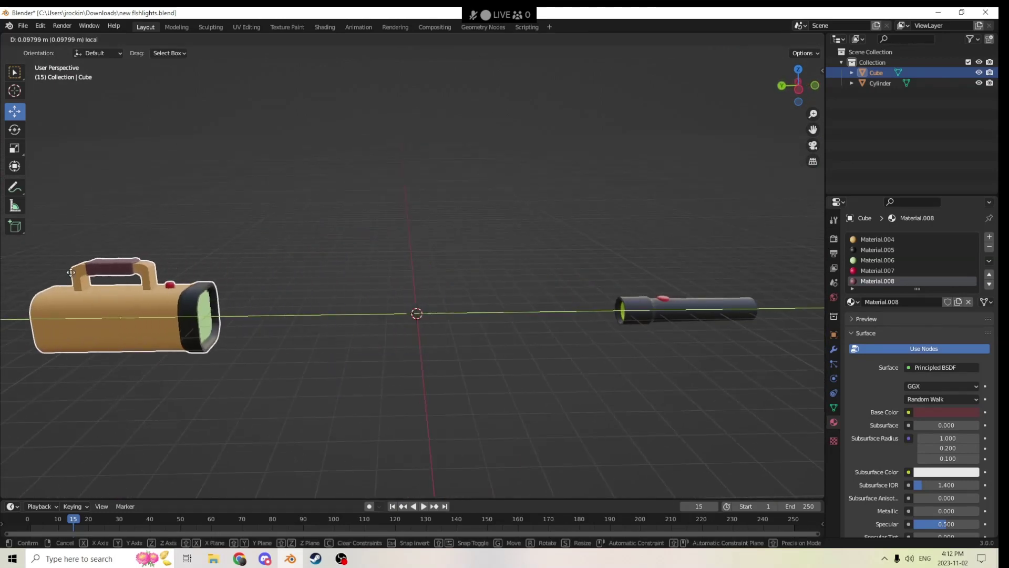
{"action": "scroll", "coordinate": [186, 294], "scroll_direction": "down", "scroll_amount": 2}
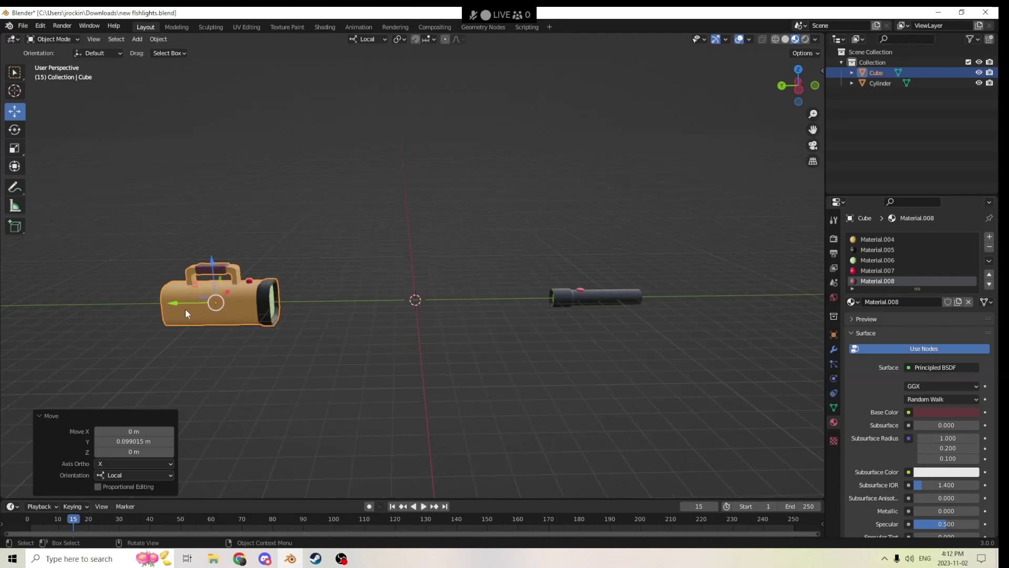
{"action": "left_click_drag", "start_coordinate": [186, 313], "coordinate": [109, 314]}
Select the black cylindrical flashlight and set its Y location to 0 m.
{"action": "scroll", "coordinate": [418, 286], "scroll_direction": "up", "scroll_amount": 2}
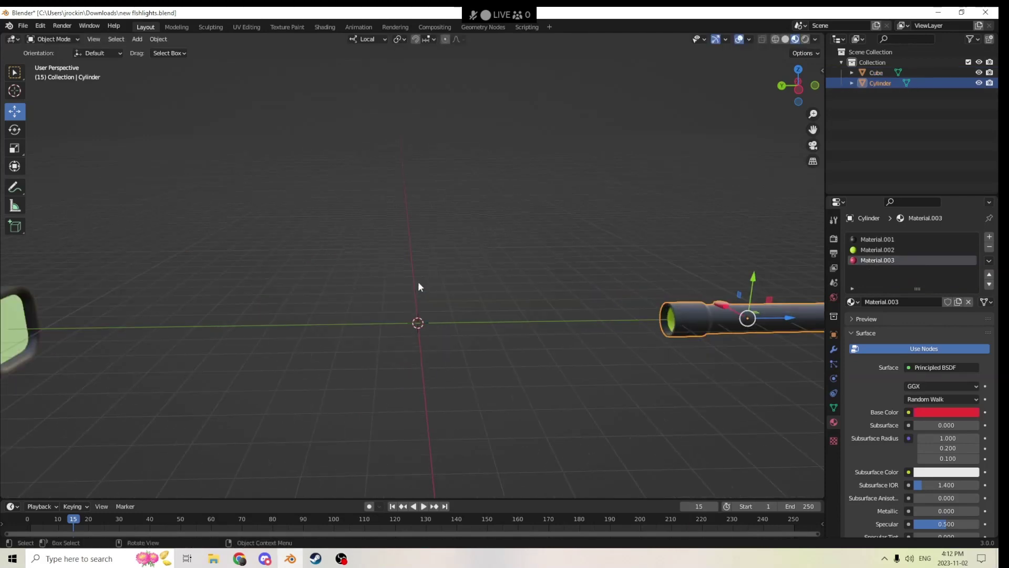
{"action": "middle_click_drag", "start_coordinate": [412, 286], "coordinate": [432, 284]}
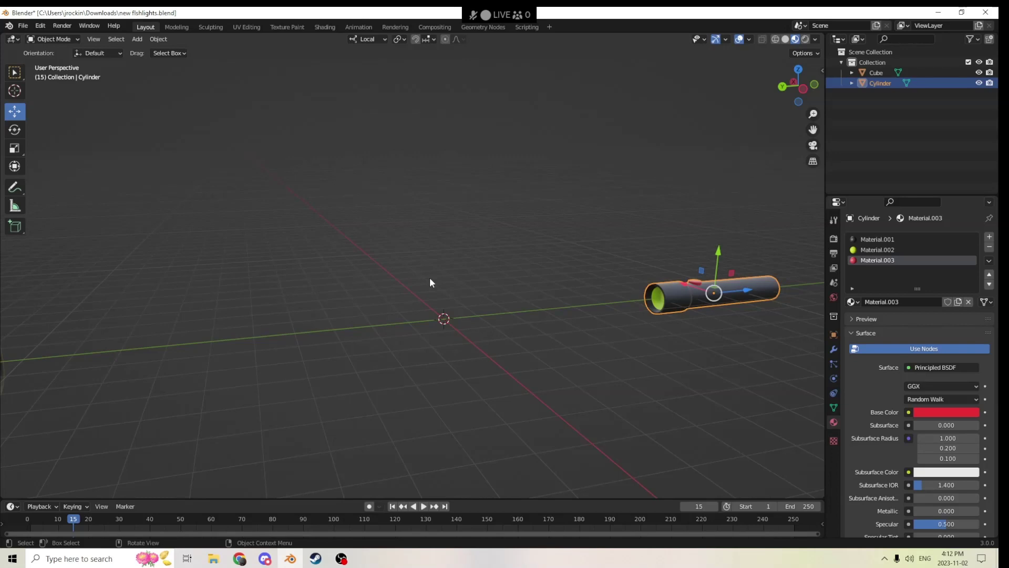
{"action": "middle_click_drag", "start_coordinate": [491, 286], "coordinate": [721, 318]}
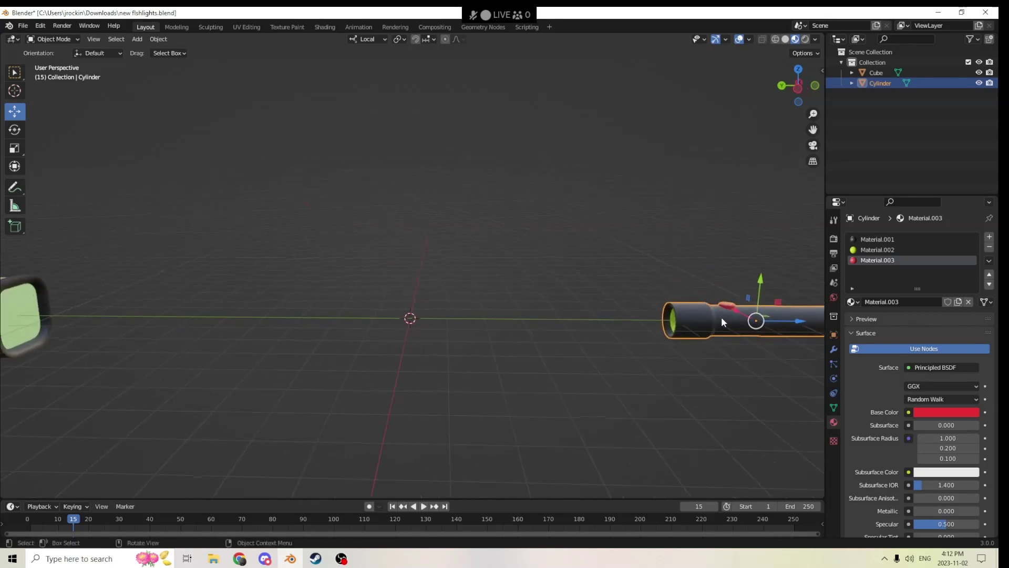
{"action": "left_click", "coordinate": [834, 334]}
{"action": "double_click", "coordinate": [935, 280]}
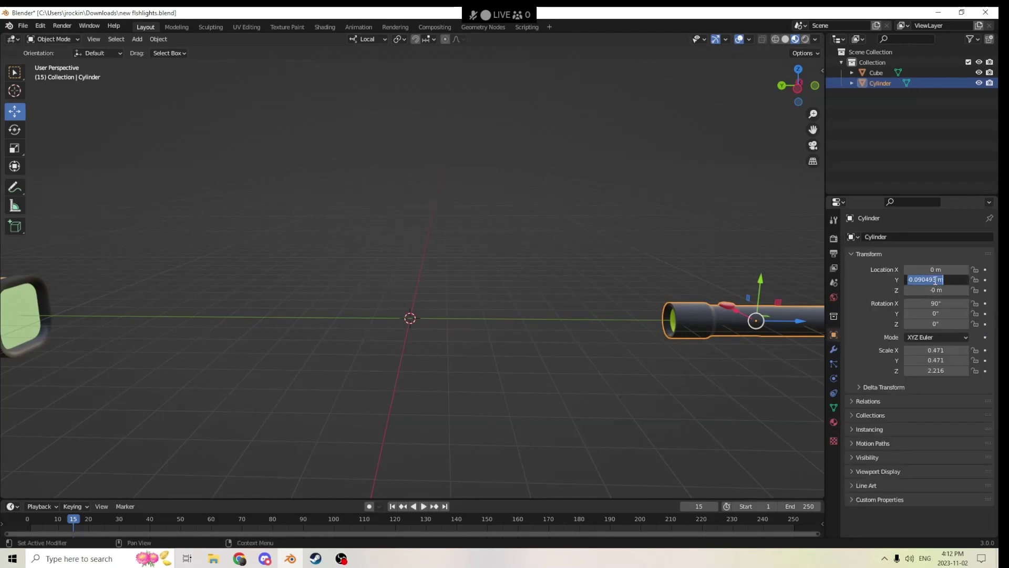
{"action": "type", "text": "0"}
{"action": "key", "text": "Return"}
{"action": "scroll", "coordinate": [655, 279], "scroll_direction": "up", "scroll_amount": 4}
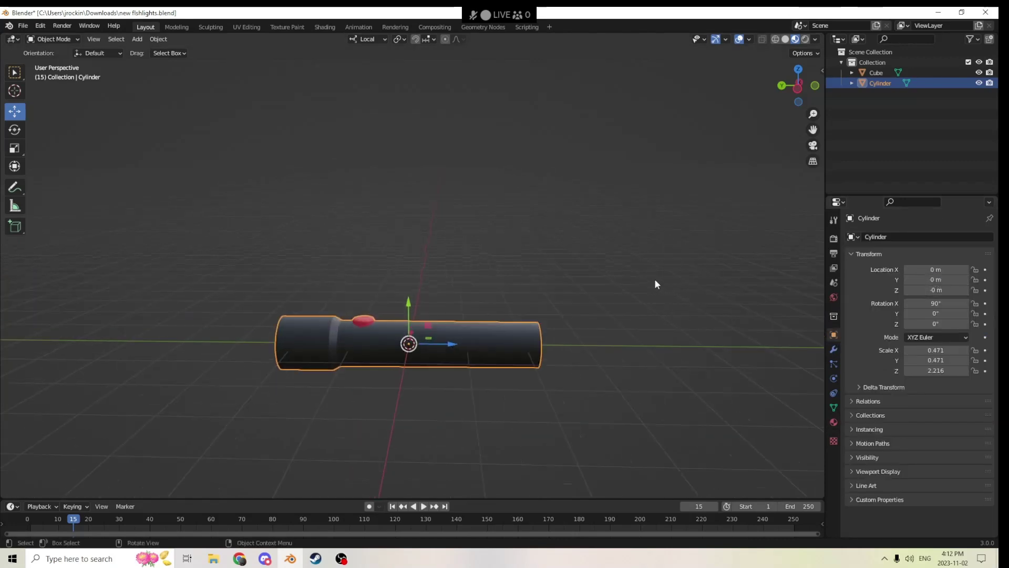
Add a mesh cylinder at the origin over the black flashlight and set its X rotation to 90°.
{"action": "middle_click_drag", "start_coordinate": [665, 279], "coordinate": [630, 303]}
{"action": "key", "text": "shift+a"}
{"action": "mouse_move", "coordinate": [629, 302]}
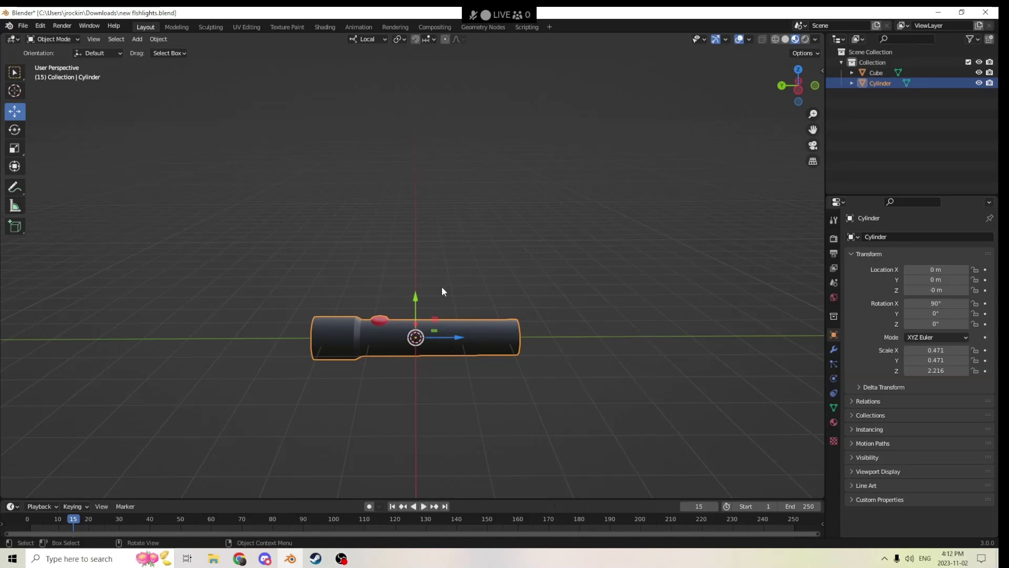
{"action": "middle_click_drag", "start_coordinate": [442, 285], "coordinate": [488, 288]}
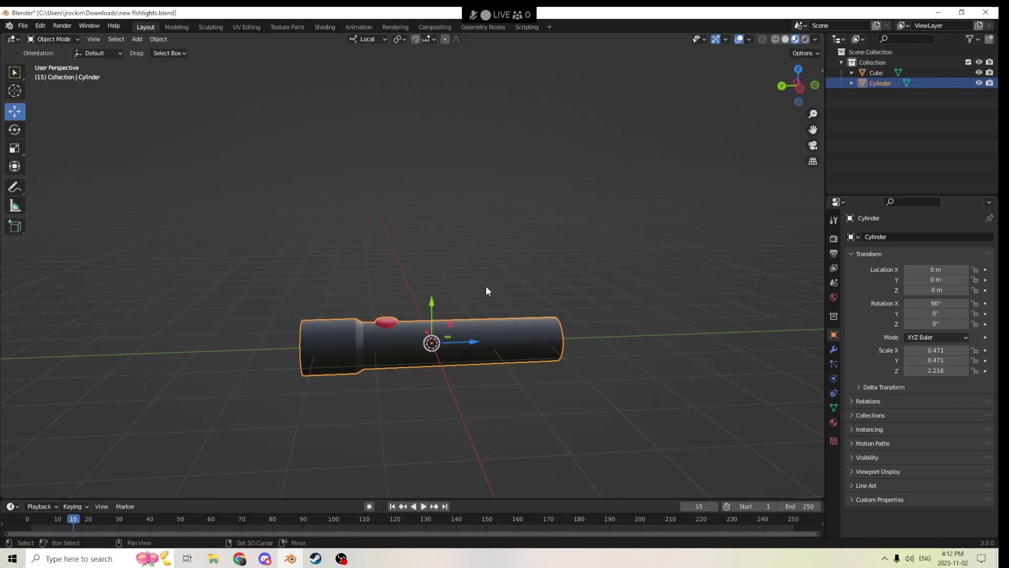
{"action": "key", "text": "shift+a"}
{"action": "mouse_move", "coordinate": [486, 287]}
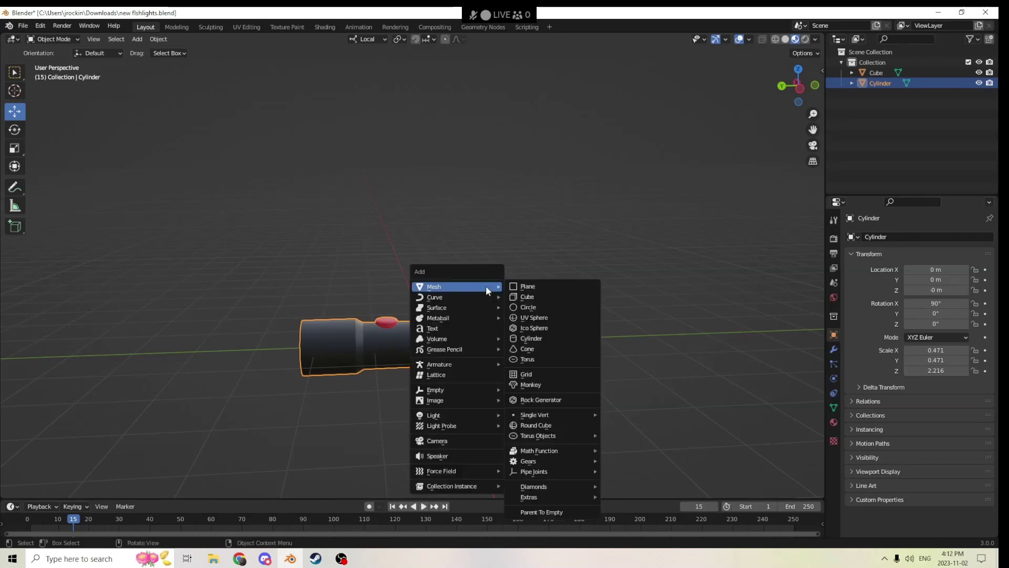
{"action": "left_click", "coordinate": [524, 338]}
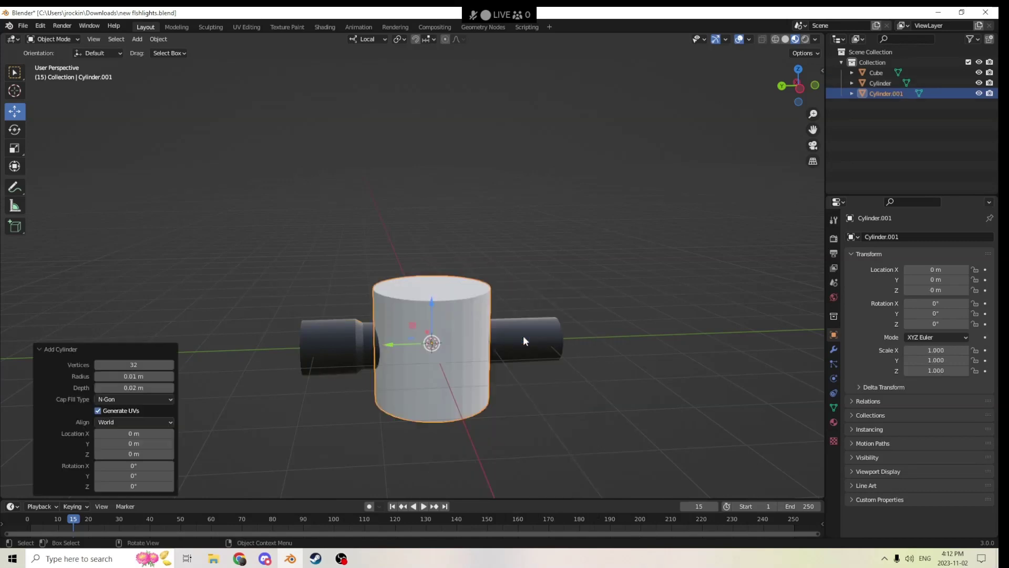
{"action": "left_click", "coordinate": [937, 304]}
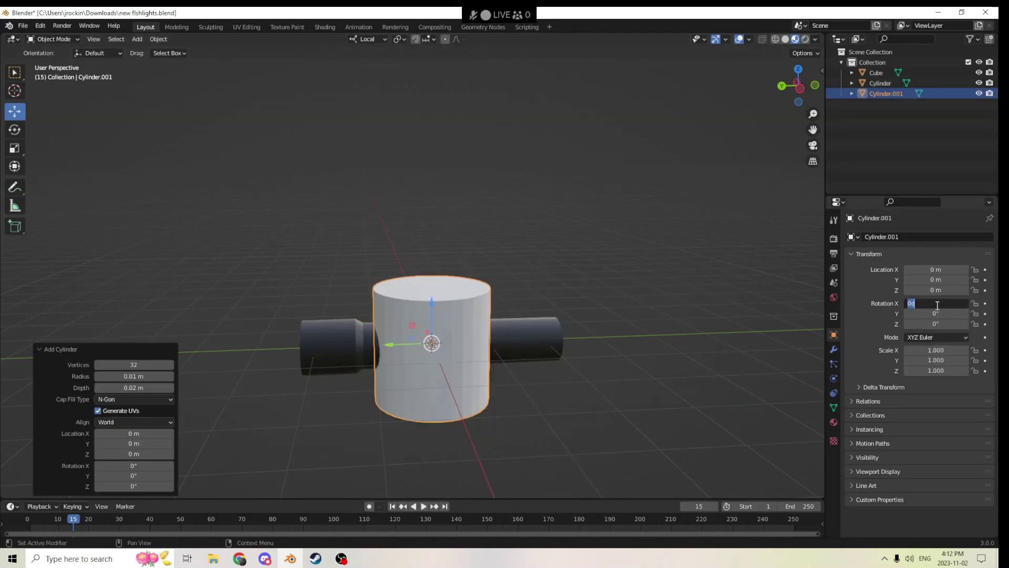
{"action": "type", "text": "90"}
{"action": "key", "text": "Return"}
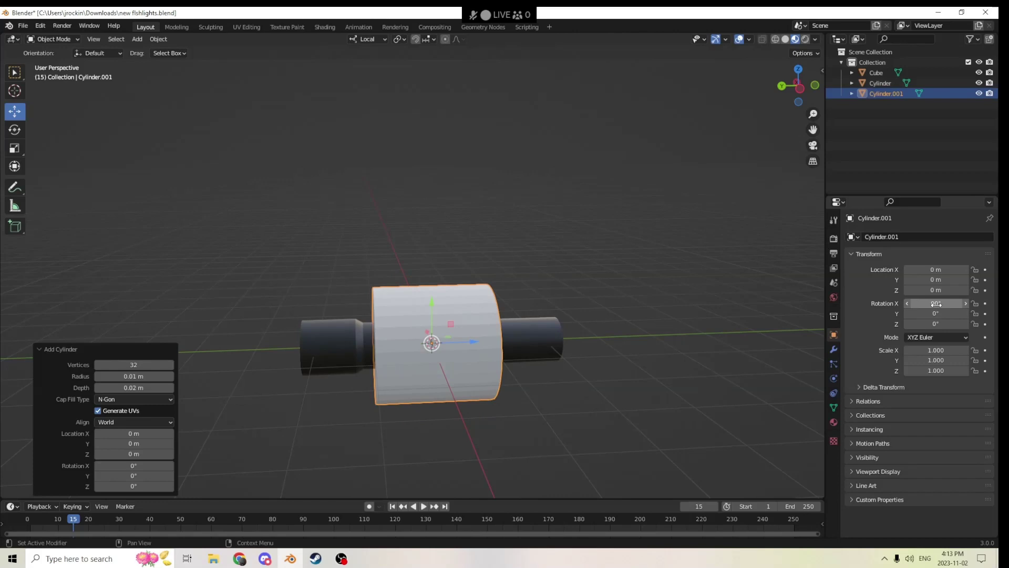
Scale the new cylinder uniformly to about 0.444 and stretch it along its local Z to a scale of about 1.188.
{"action": "middle_click_drag", "start_coordinate": [640, 254], "coordinate": [770, 330]}
{"action": "key", "text": "s"}
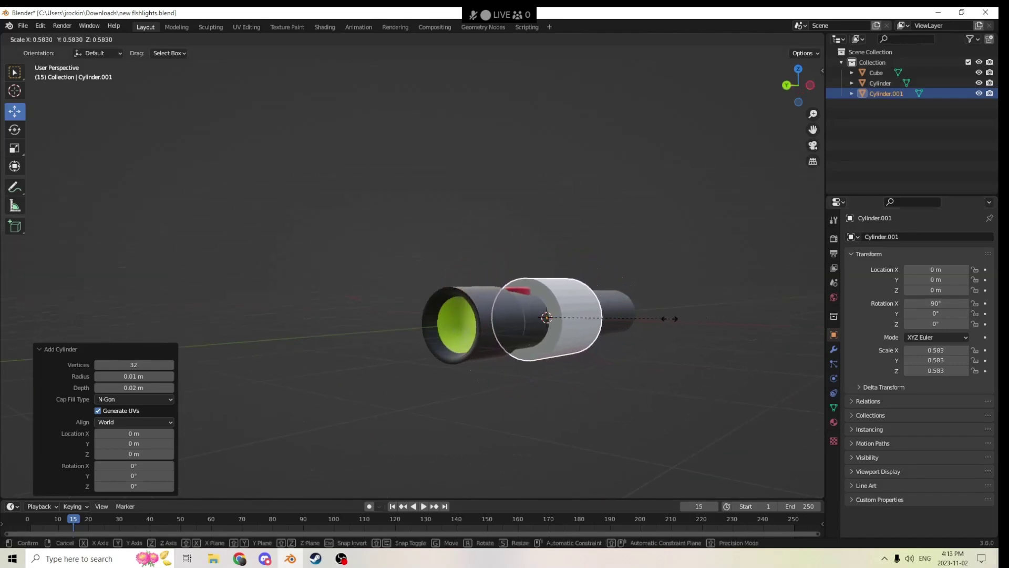
{"action": "left_click", "coordinate": [640, 325]}
{"action": "middle_click_drag", "start_coordinate": [641, 324], "coordinate": [533, 342]}
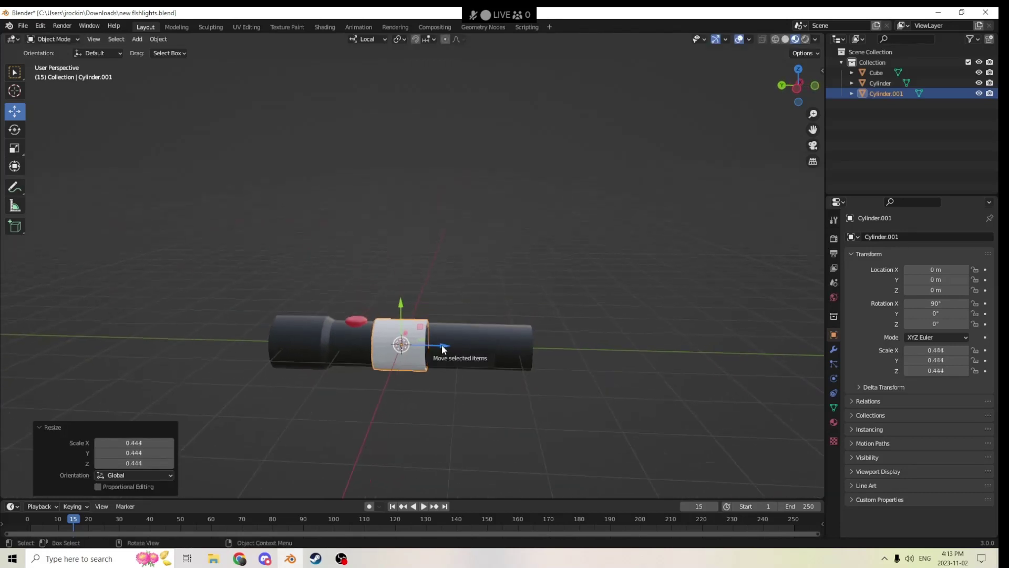
{"action": "left_click", "coordinate": [14, 148]}
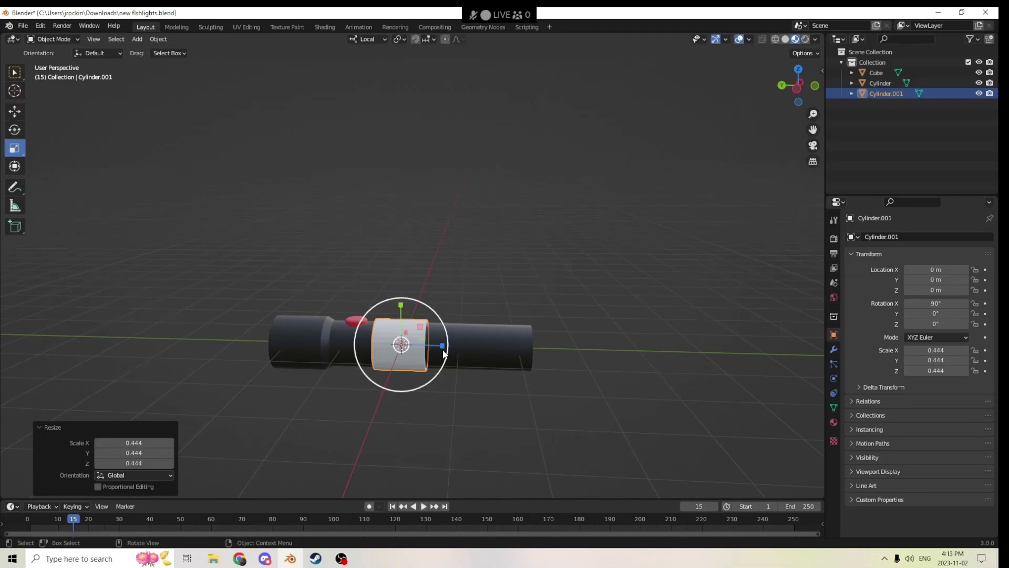
{"action": "left_click_drag", "start_coordinate": [442, 345], "coordinate": [501, 340]}
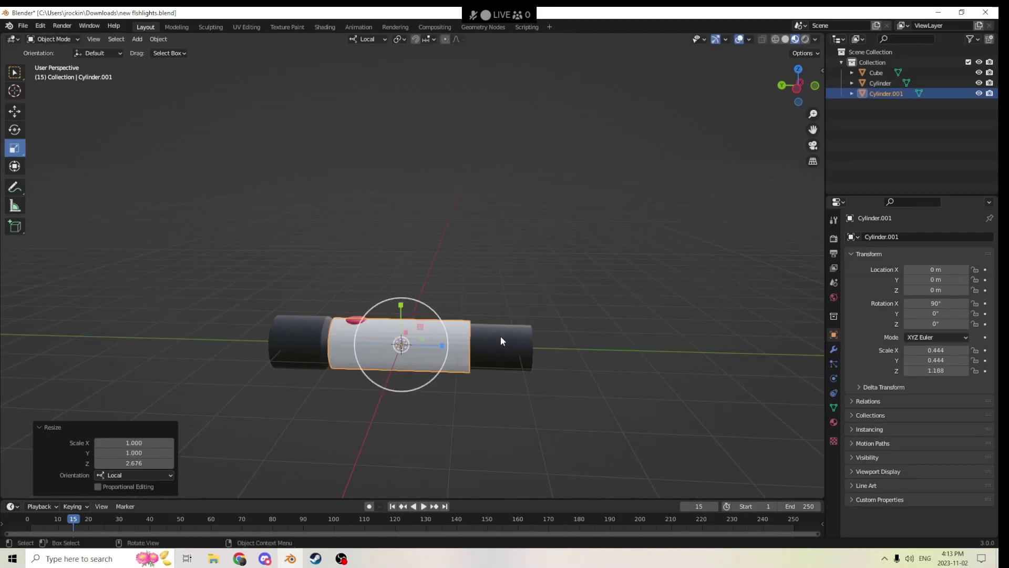
Move the white cylinder about 0.0114 m along its local Z axis so it covers the flashlight's rear handle.
{"action": "left_click", "coordinate": [15, 111]}
{"action": "left_click_drag", "start_coordinate": [441, 343], "coordinate": [500, 341]}
{"action": "middle_click_drag", "start_coordinate": [500, 339], "coordinate": [536, 334]}
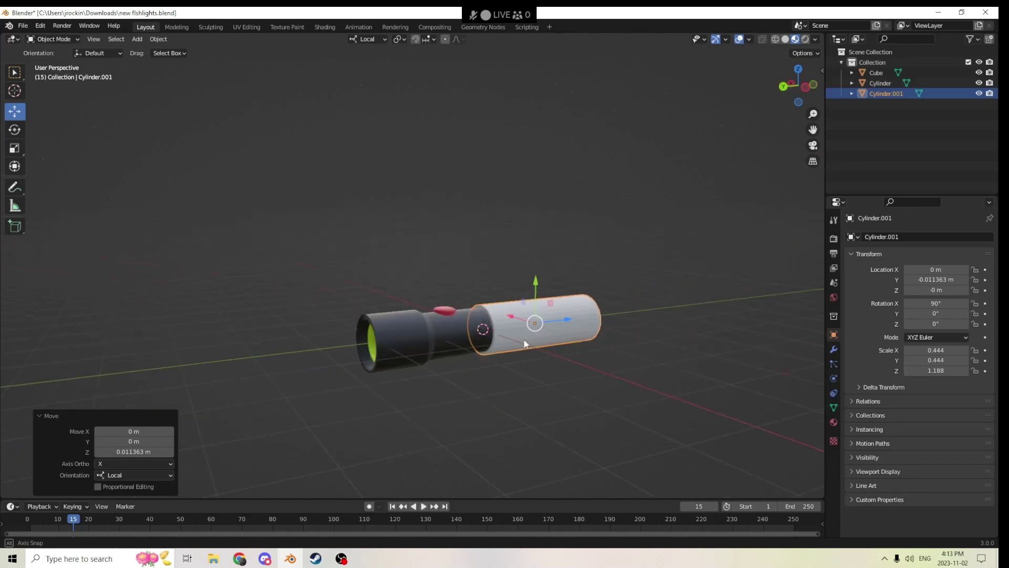
{"action": "scroll", "coordinate": [518, 339], "scroll_direction": "up", "scroll_amount": 3}
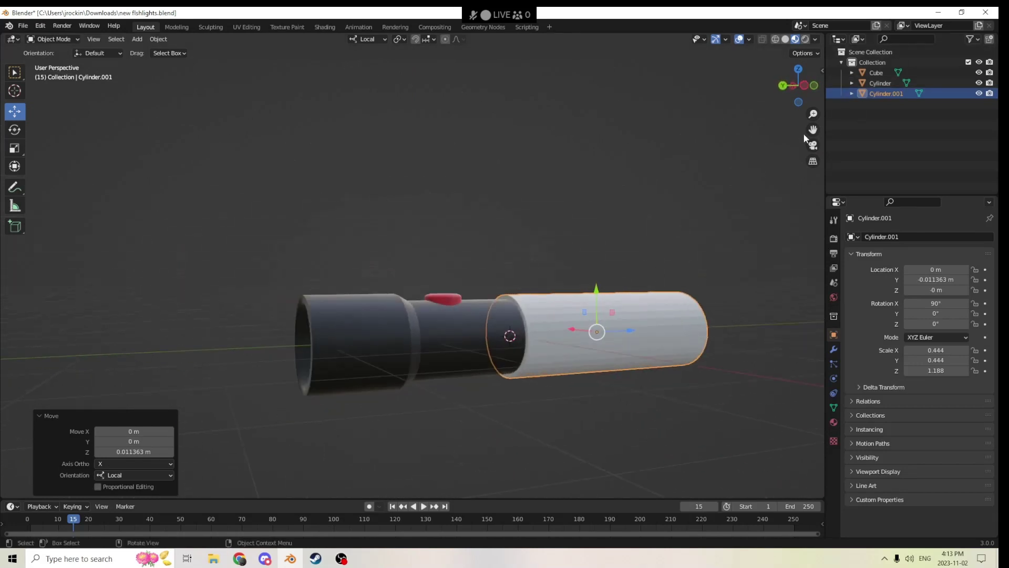
{"action": "scroll", "coordinate": [736, 169], "scroll_direction": "up", "scroll_amount": 2}
{"action": "scroll", "coordinate": [735, 169], "scroll_direction": "down", "scroll_amount": 2}
{"action": "mouse_move", "coordinate": [699, 190]}
{"action": "middle_mouse_down"}
{"action": "mouse_move", "coordinate": [669, 207]}
{"action": "mouse_move", "coordinate": [717, 194]}
{"action": "mouse_move", "coordinate": [698, 210]}
{"action": "middle_mouse_up"}
Duplicate the white cylinder in place.
{"action": "left_click", "coordinate": [510, 331]}
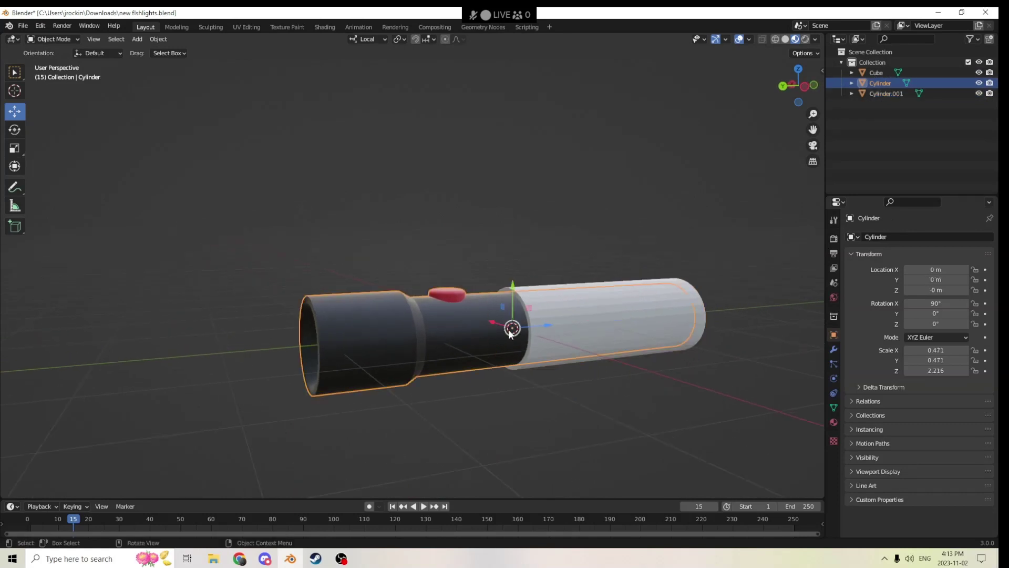
{"action": "scroll", "coordinate": [544, 318], "scroll_direction": "down", "scroll_amount": 3}
{"action": "middle_click_drag", "start_coordinate": [544, 318], "coordinate": [522, 329]}
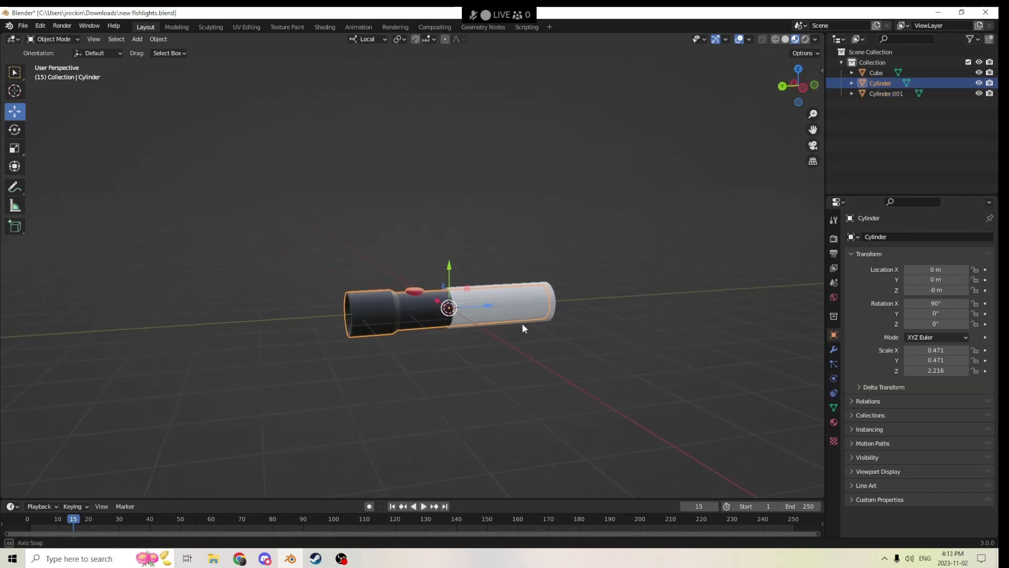
{"action": "left_click", "coordinate": [471, 306]}
{"action": "scroll", "coordinate": [469, 303], "scroll_direction": "down", "scroll_amount": 1}
{"action": "middle_click_drag", "start_coordinate": [469, 302], "coordinate": [446, 312]}
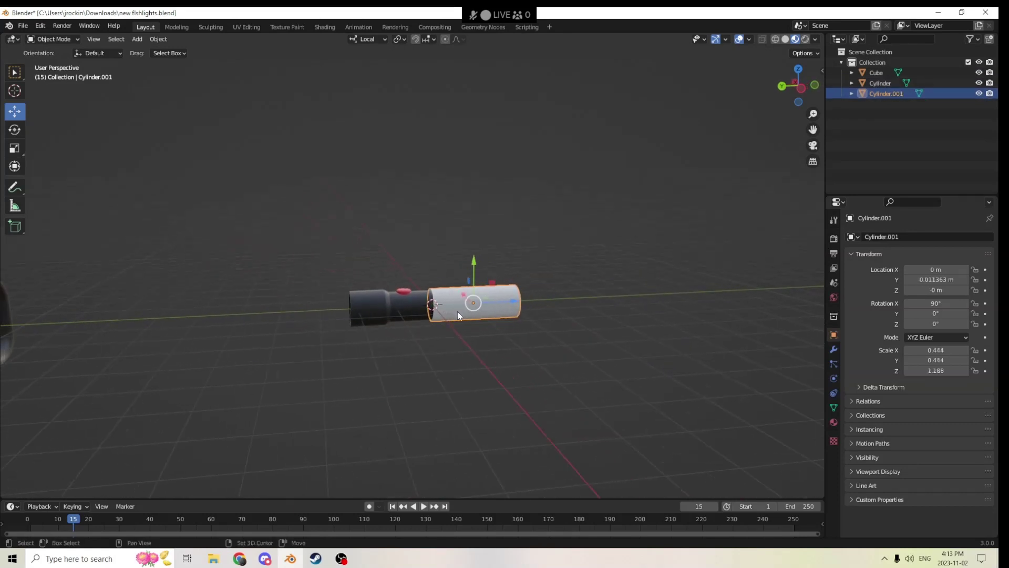
{"action": "key", "text": "shift+d"}
{"action": "right_click", "coordinate": [476, 304]}
Duplicate the black flashlight in place.
{"action": "key", "text": "shift"}
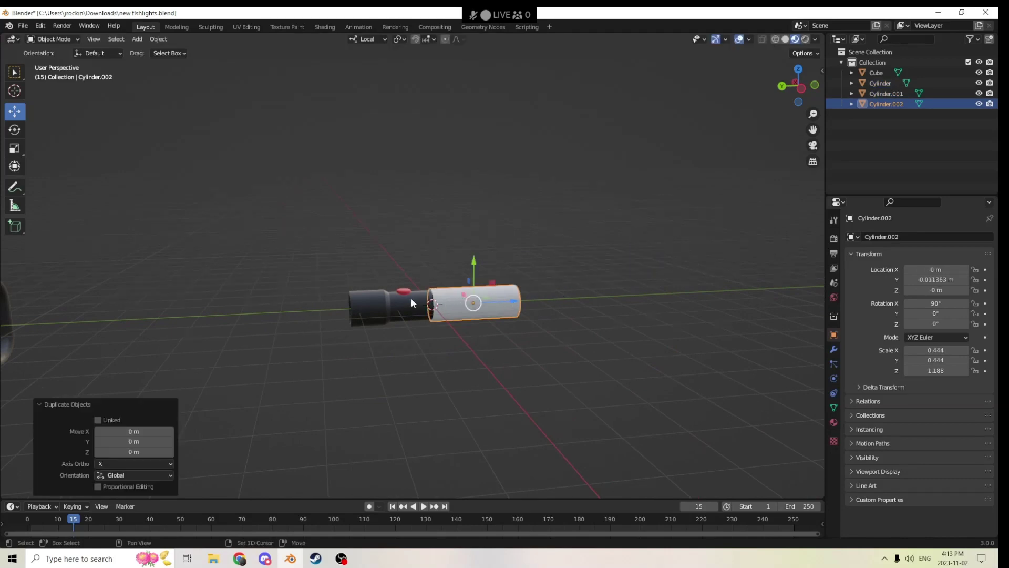
{"action": "left_click", "coordinate": [407, 298]}
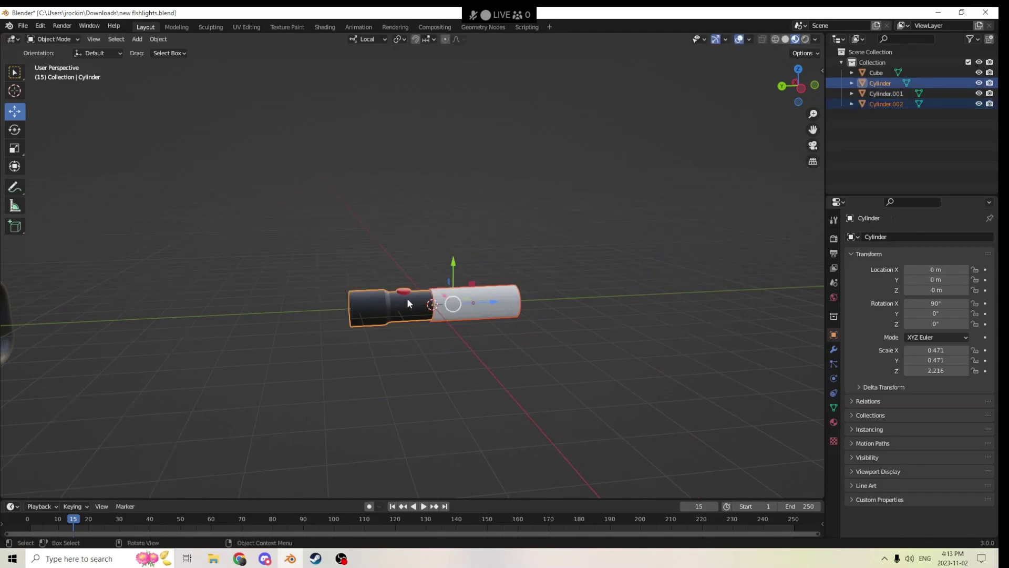
{"action": "key", "text": "shift+d"}
{"action": "right_click", "coordinate": [407, 295]}
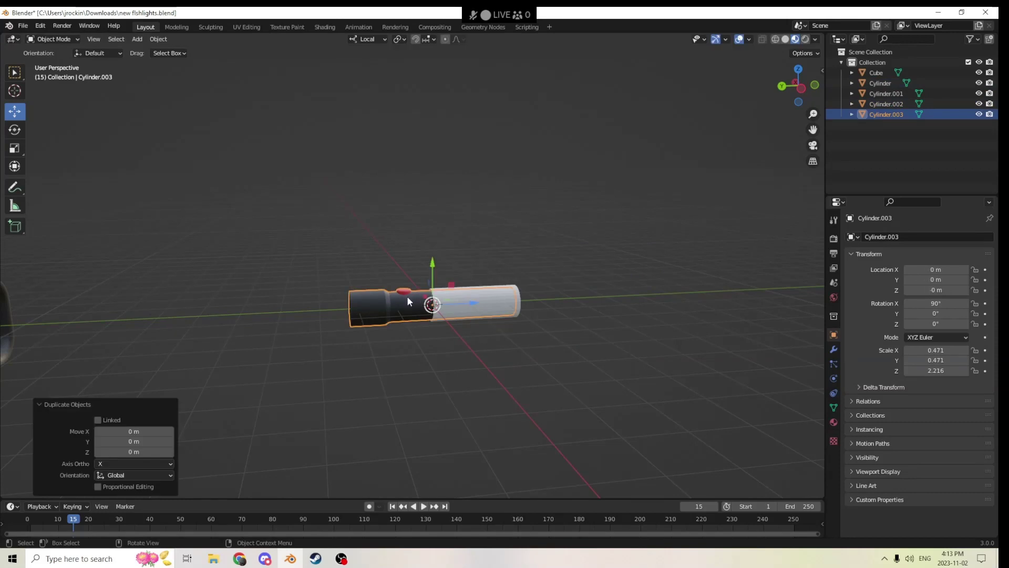
Move the original black flashlight and white cylinder together about 0.058 m along local Z, away from the duplicates.
{"action": "left_click", "coordinate": [443, 302]}
{"action": "left_click", "coordinate": [454, 302], "text": "shift"}
{"action": "key", "text": "g"}
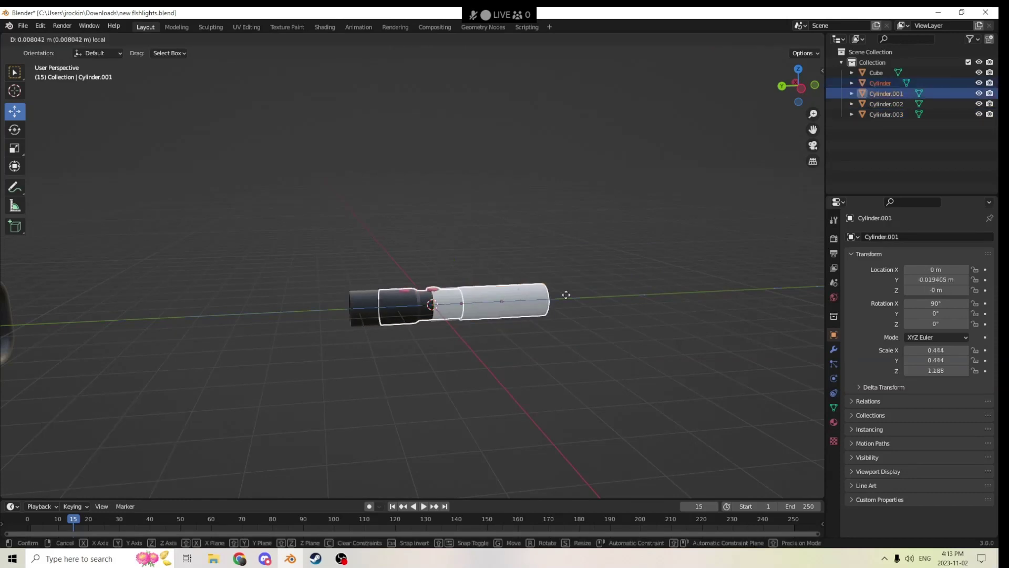
{"action": "left_click_drag", "start_coordinate": [687, 288], "coordinate": [700, 287]}
{"action": "middle_click_drag", "start_coordinate": [700, 287], "coordinate": [583, 273]}
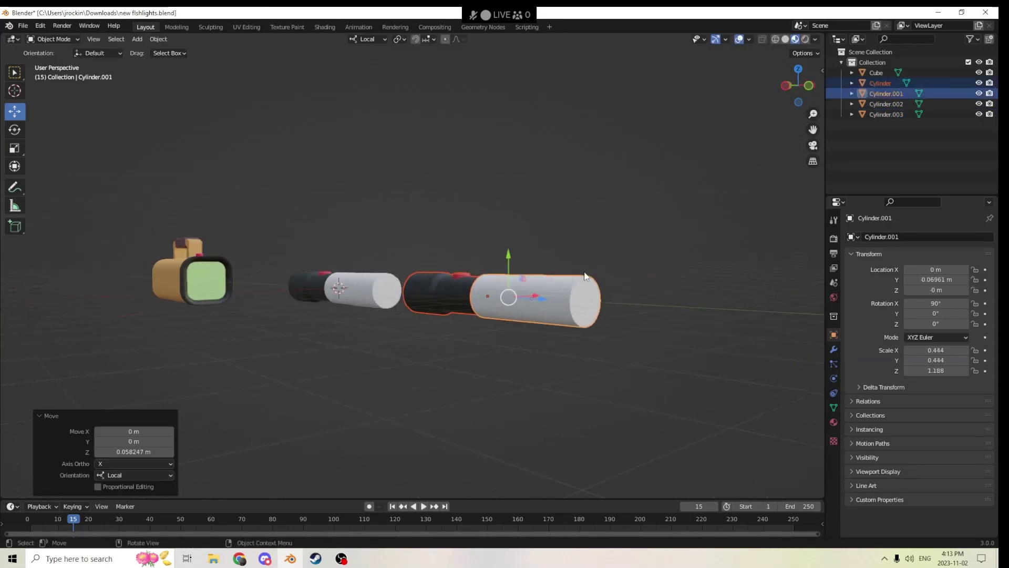
{"action": "key", "text": "Tab"}
{"action": "scroll", "coordinate": [594, 292], "scroll_direction": "up", "scroll_amount": 4}
{"action": "scroll", "coordinate": [595, 292], "scroll_direction": "down", "scroll_amount": 2}
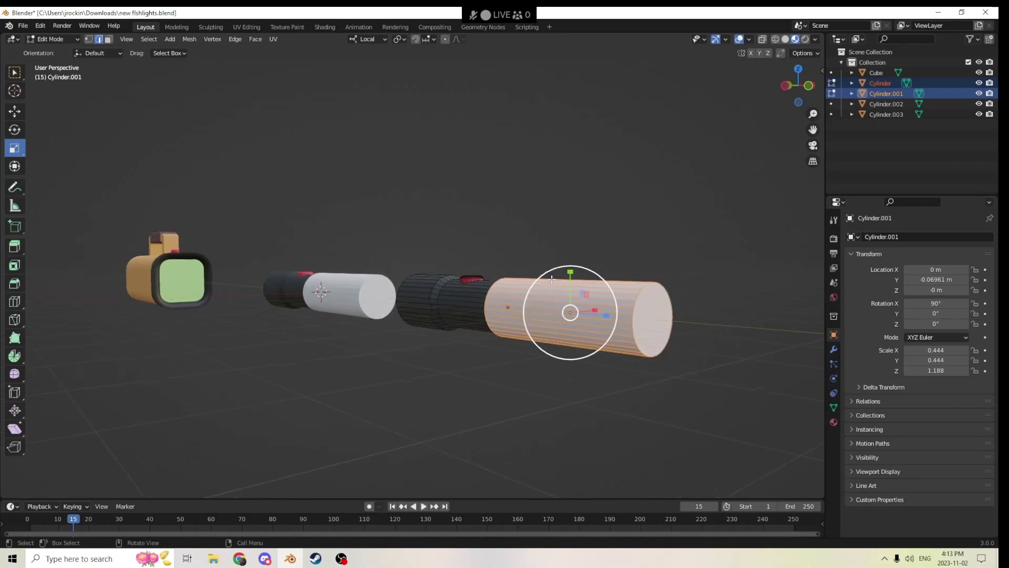
{"action": "key", "text": "Tab"}
{"action": "scroll", "coordinate": [680, 266], "scroll_direction": "down", "scroll_amount": 1}
{"action": "scroll", "coordinate": [638, 304], "scroll_direction": "up", "scroll_amount": 1}
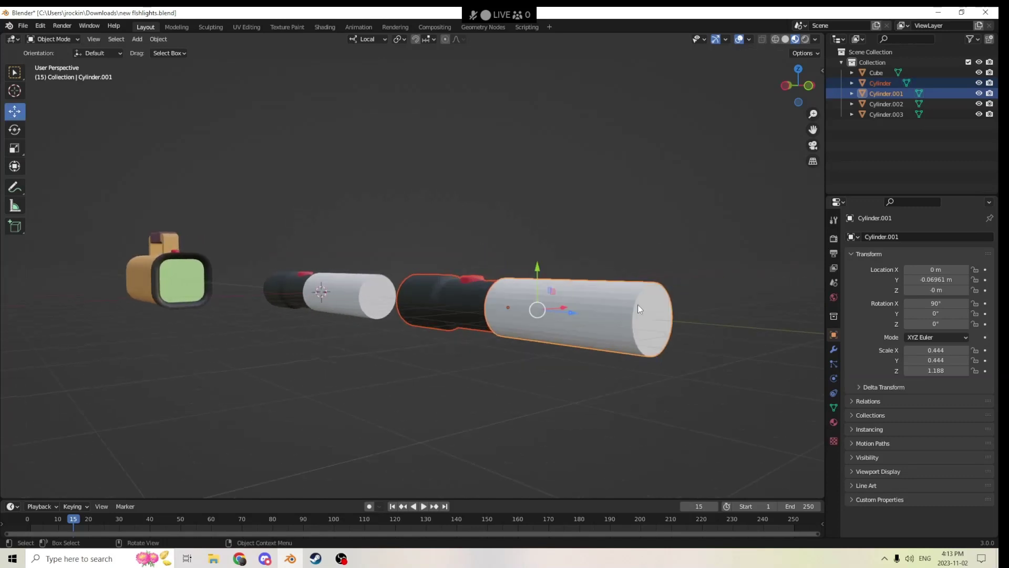
Enter Edit Mode on only the moved white cylinder and switch to face selection.
{"action": "left_click", "coordinate": [649, 313]}
{"action": "left_click", "coordinate": [665, 311]}
{"action": "key", "text": "Tab"}
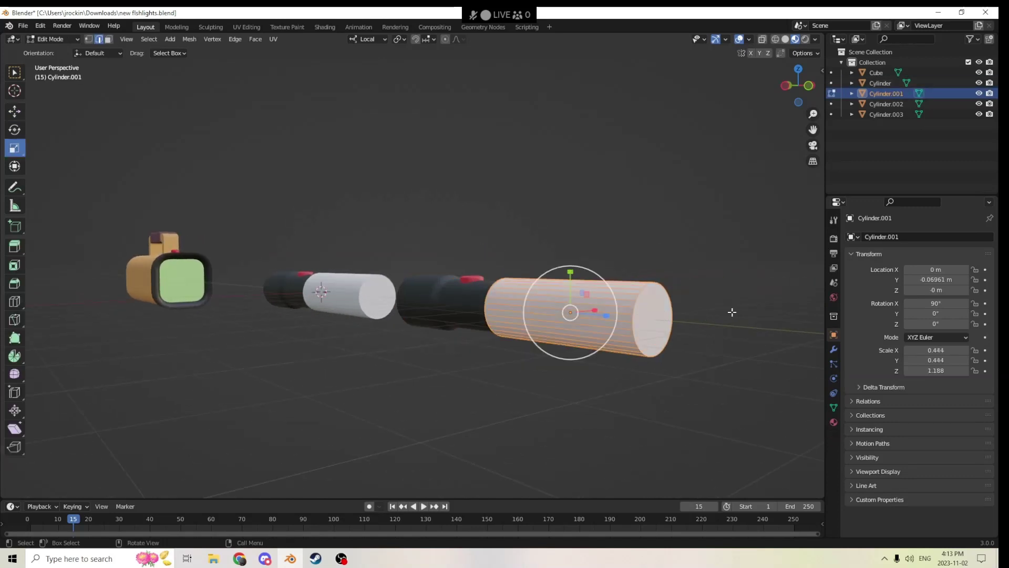
{"action": "middle_click_drag", "start_coordinate": [709, 312], "coordinate": [693, 288]}
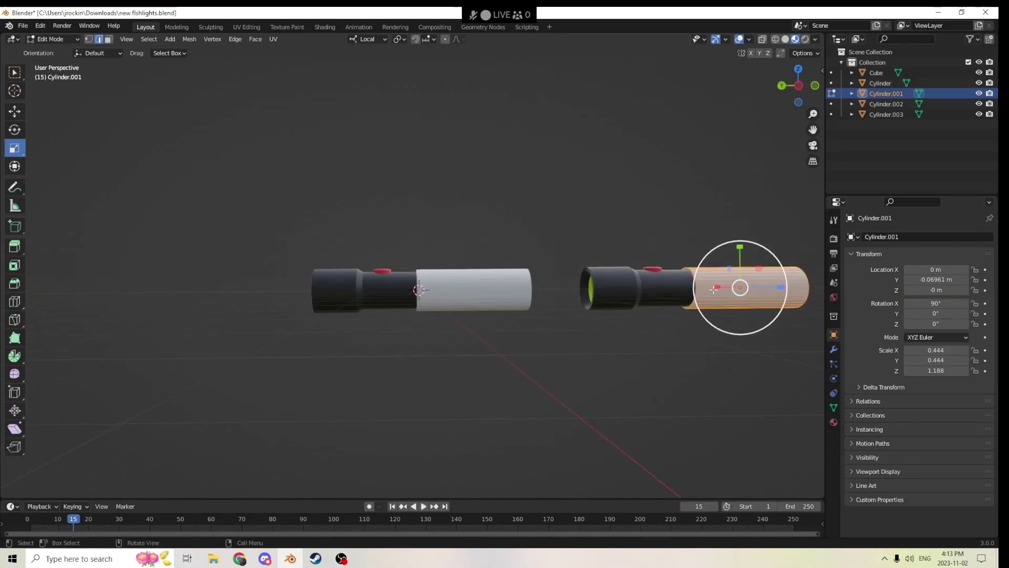
{"action": "scroll", "coordinate": [693, 287], "scroll_direction": "up", "scroll_amount": 3}
{"action": "left_click_drag", "start_coordinate": [812, 129], "coordinate": [475, 76]}
{"action": "scroll", "coordinate": [740, 191], "scroll_direction": "up", "scroll_amount": 3}
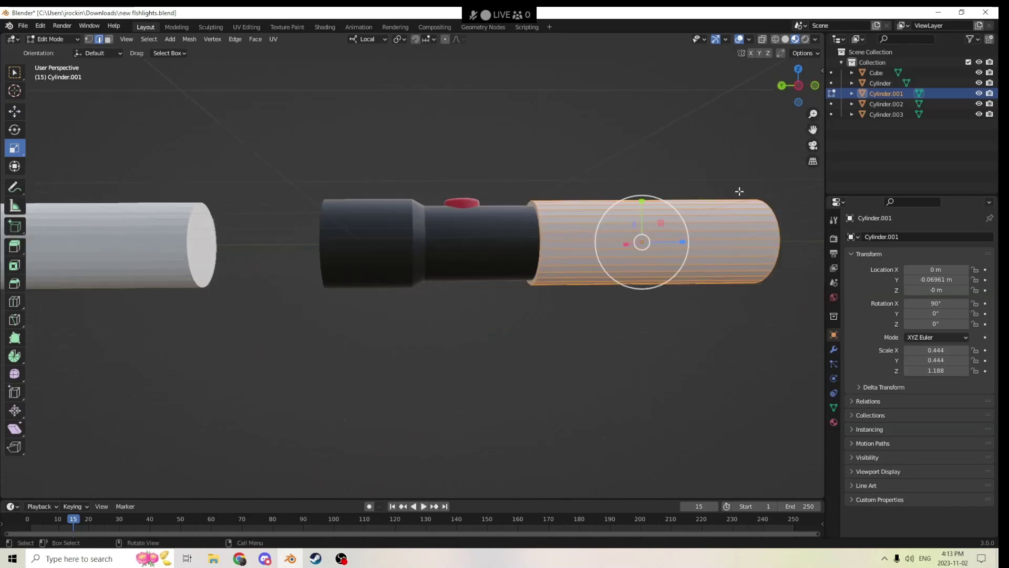
{"action": "middle_click_drag", "start_coordinate": [739, 191], "coordinate": [753, 198]}
{"action": "left_click", "coordinate": [109, 39]}
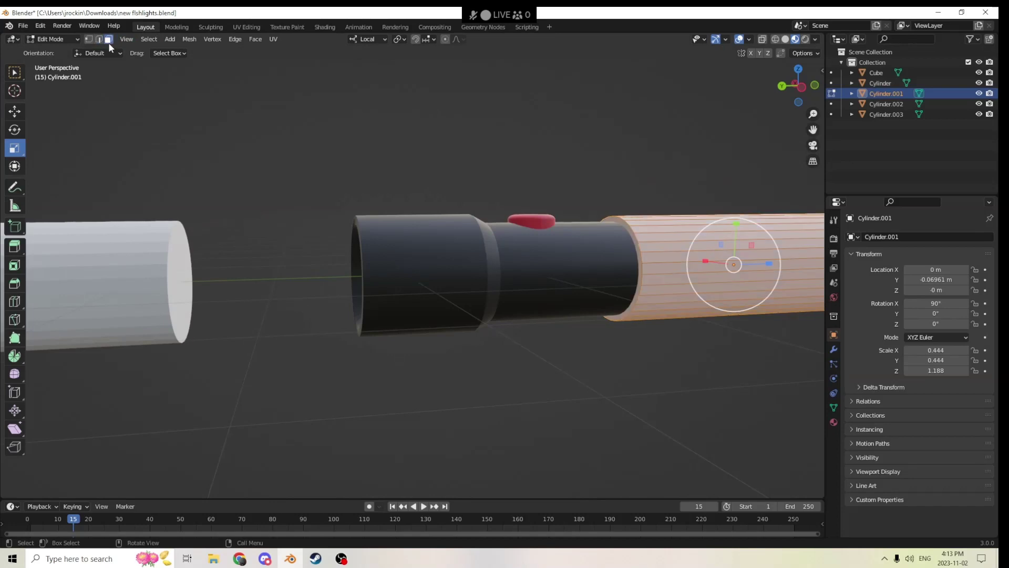
Select the white cylinder's front end face, then undo that selection.
{"action": "middle_click_drag", "start_coordinate": [475, 189], "coordinate": [604, 233]}
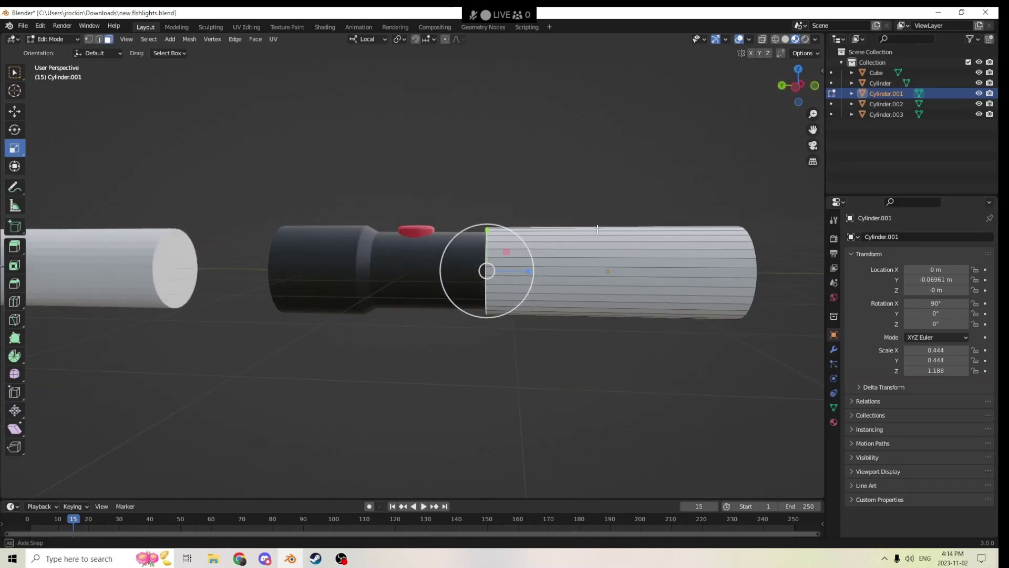
{"action": "left_click", "coordinate": [44, 26]}
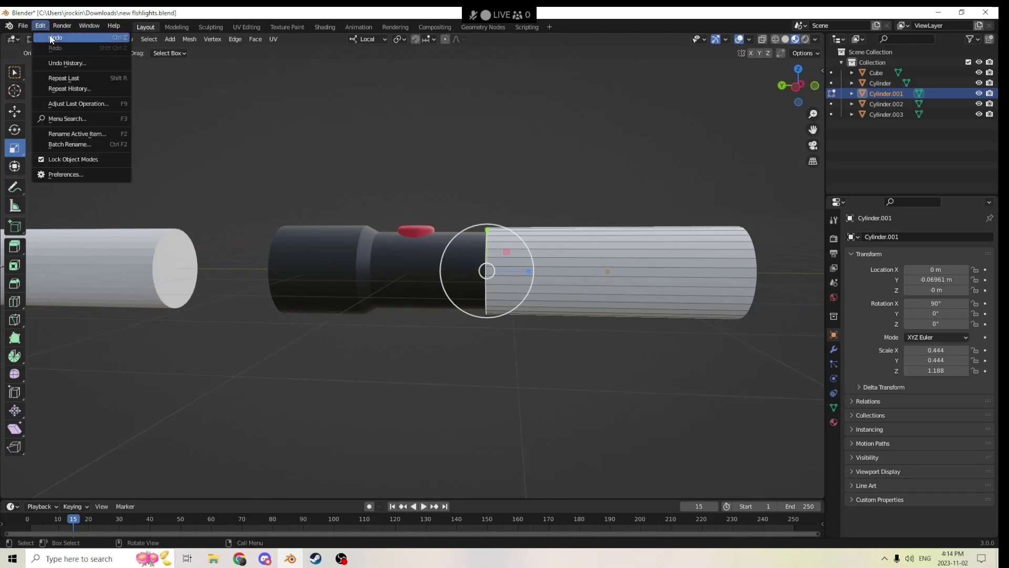
{"action": "left_click", "coordinate": [51, 39]}
{"action": "middle_click_drag", "start_coordinate": [541, 135], "coordinate": [624, 169]}
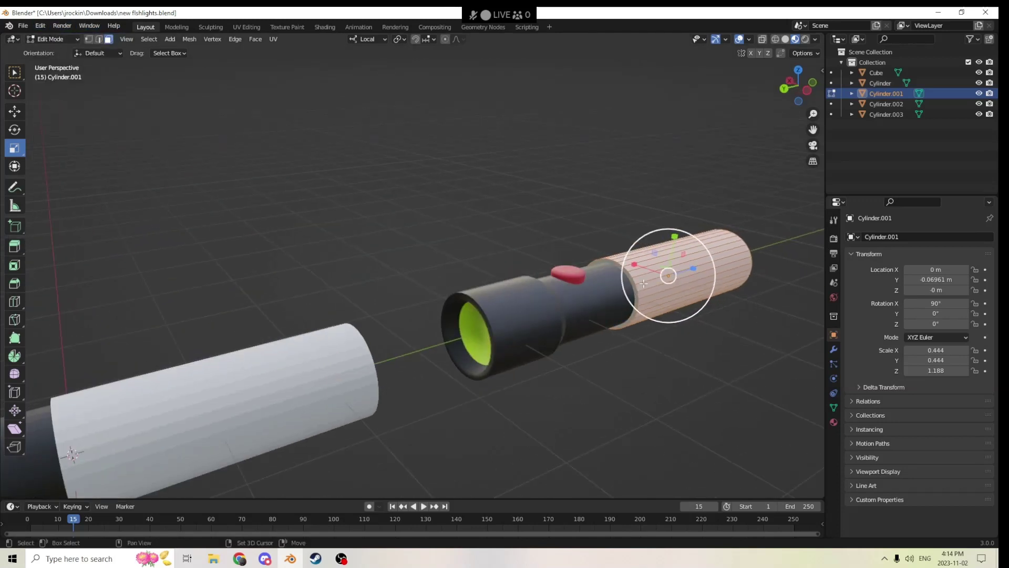
Try to bevel all edges of the moved white cylinder, using one to three segments.
{"action": "middle_click_drag", "start_coordinate": [644, 284], "coordinate": [532, 247]}
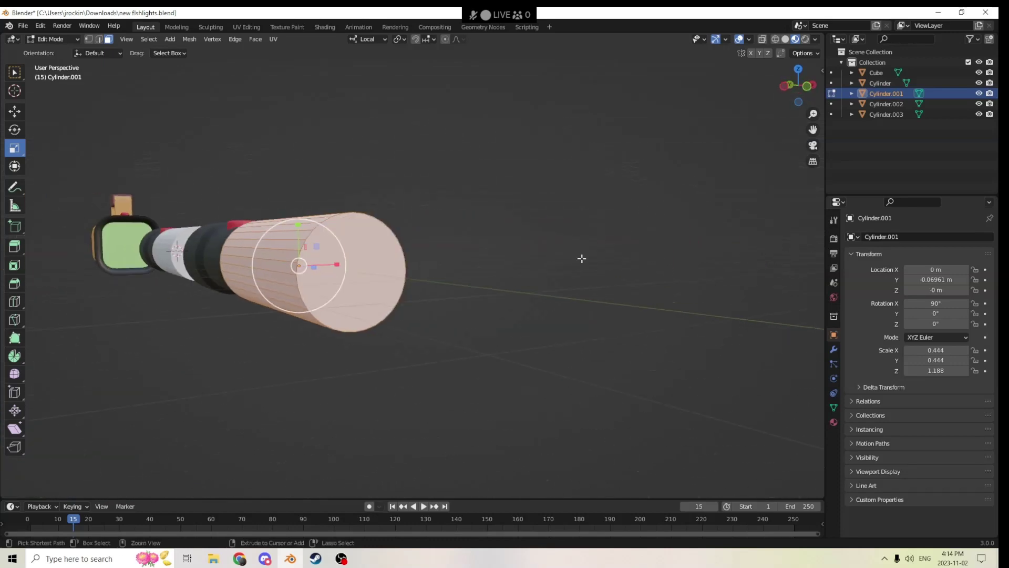
{"action": "key", "text": "ctrl+b"}
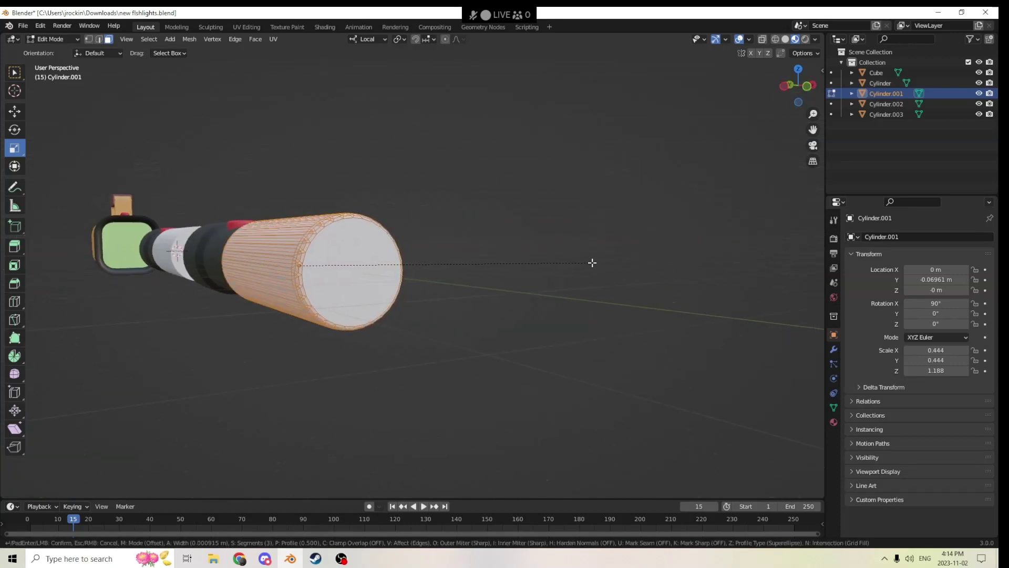
{"action": "scroll", "coordinate": [594, 264], "scroll_direction": "down", "scroll_amount": 2}
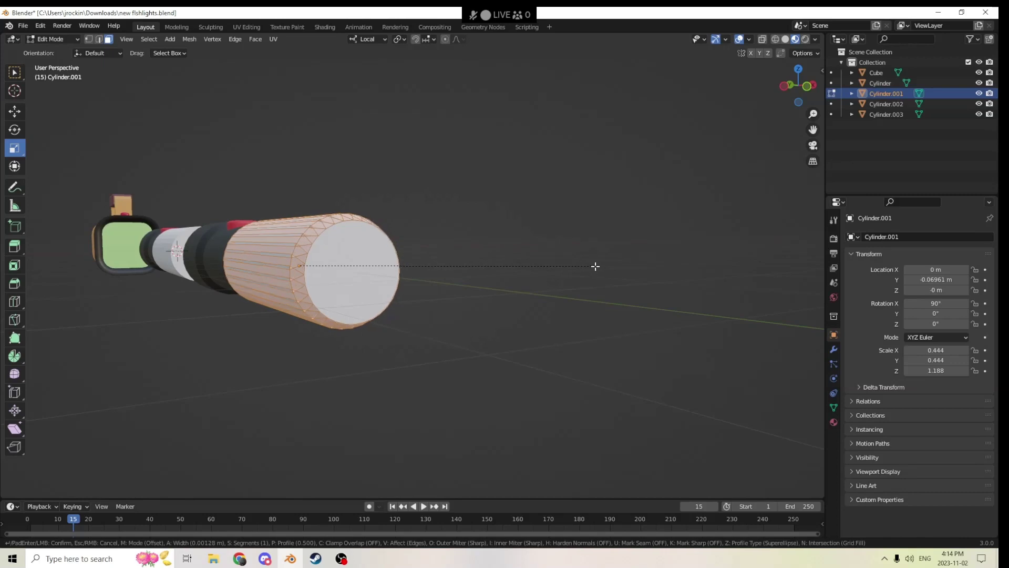
{"action": "scroll", "coordinate": [596, 267], "scroll_direction": "up", "scroll_amount": 1}
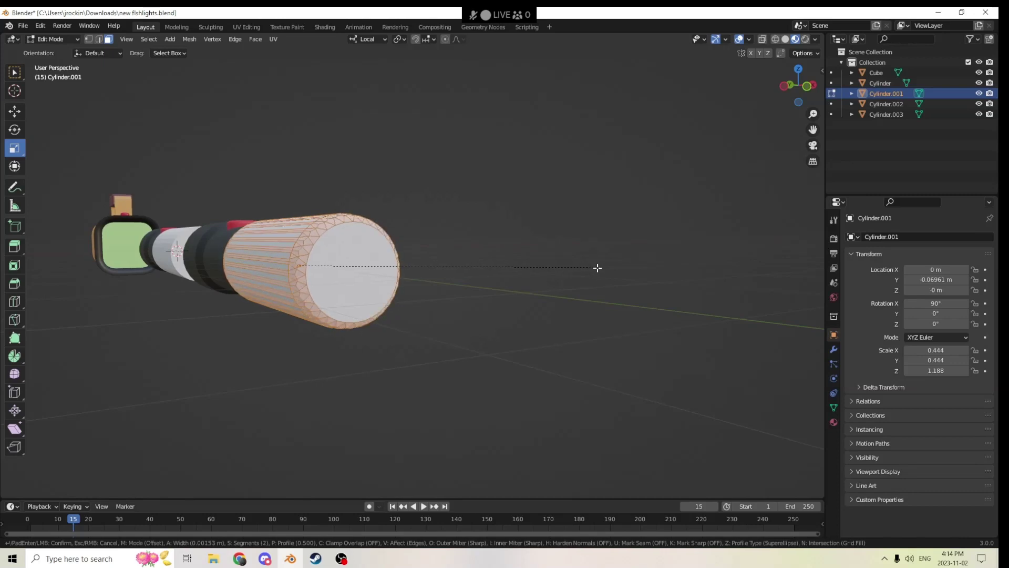
{"action": "right_click", "coordinate": [592, 264]}
{"action": "scroll", "coordinate": [591, 264], "scroll_direction": "down", "scroll_amount": 1}
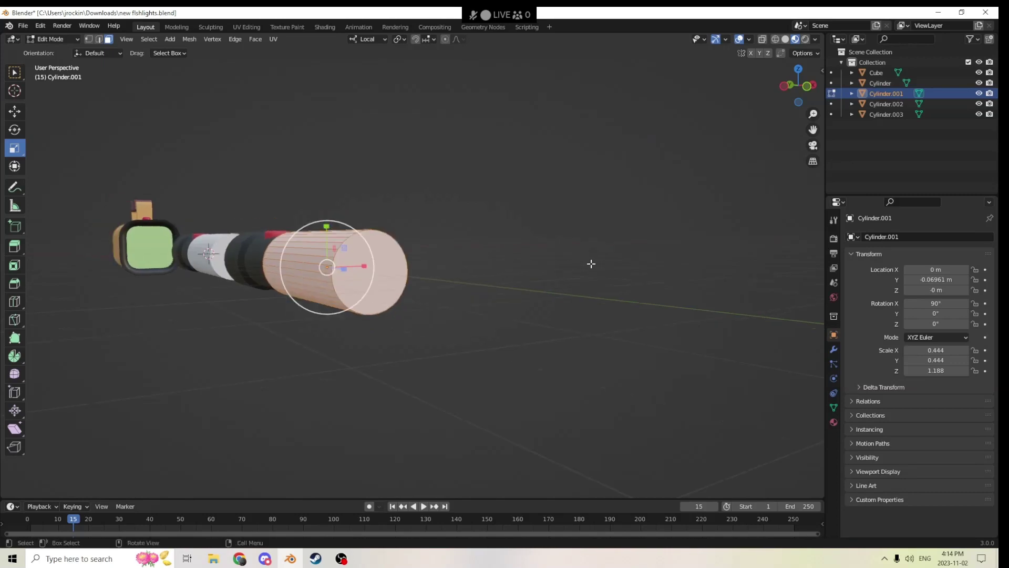
{"action": "middle_click_drag", "start_coordinate": [592, 264], "coordinate": [537, 292]}
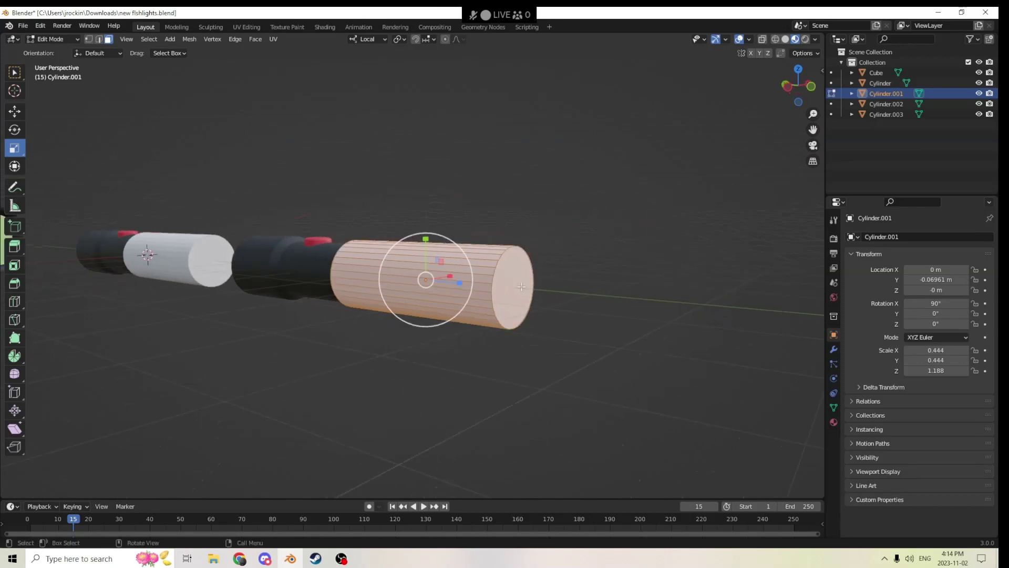
Bevel the far end face of the moved white cylinder about 0.00265 m with three segments, and return to Object Mode.
{"action": "left_click", "coordinate": [522, 287]}
{"action": "key", "text": "ctrl+b"}
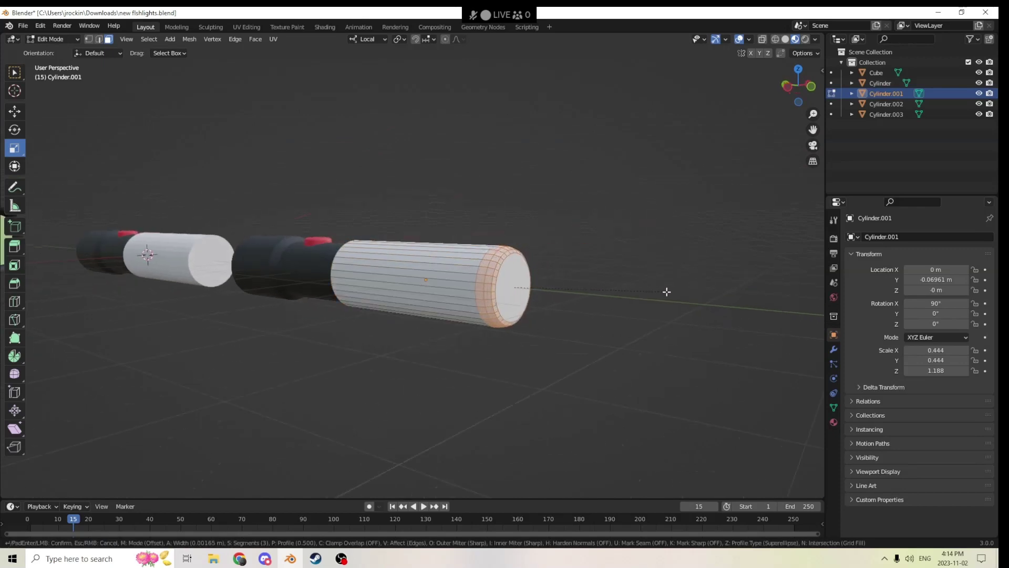
{"action": "left_click", "coordinate": [673, 293]}
{"action": "scroll", "coordinate": [673, 297], "scroll_direction": "down", "scroll_amount": 2}
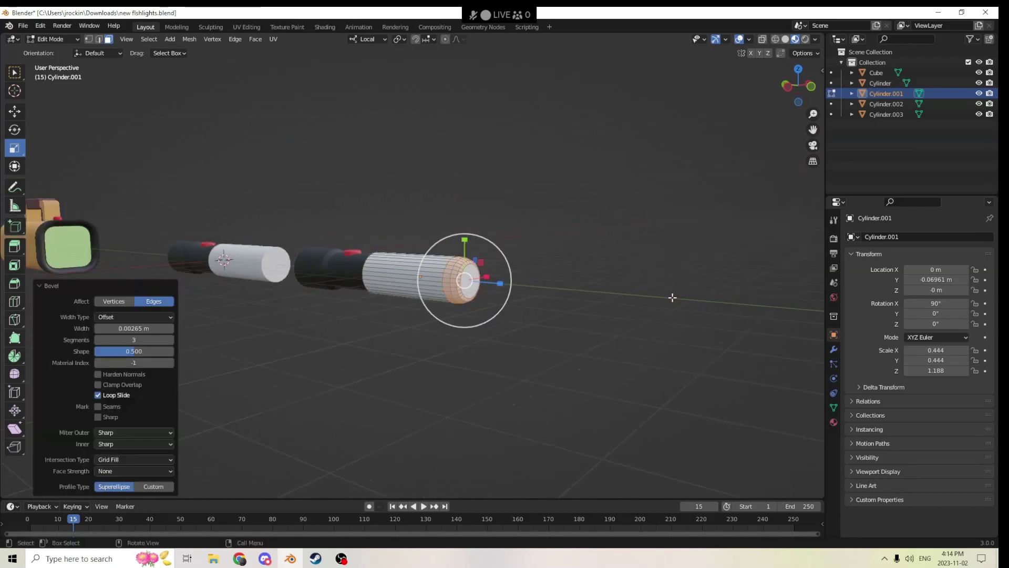
{"action": "mouse_move", "coordinate": [672, 298]}
{"action": "middle_mouse_down"}
{"action": "mouse_move", "coordinate": [731, 303]}
{"action": "mouse_move", "coordinate": [686, 287]}
{"action": "middle_mouse_up"}
{"action": "key", "text": "Tab"}
Select the tan flashlight and apply Shade Smooth to it.
{"action": "scroll", "coordinate": [686, 287], "scroll_direction": "up", "scroll_amount": 3}
{"action": "middle_click_drag", "start_coordinate": [651, 249], "coordinate": [490, 271]}
{"action": "scroll", "coordinate": [666, 246], "scroll_direction": "down", "scroll_amount": 5}
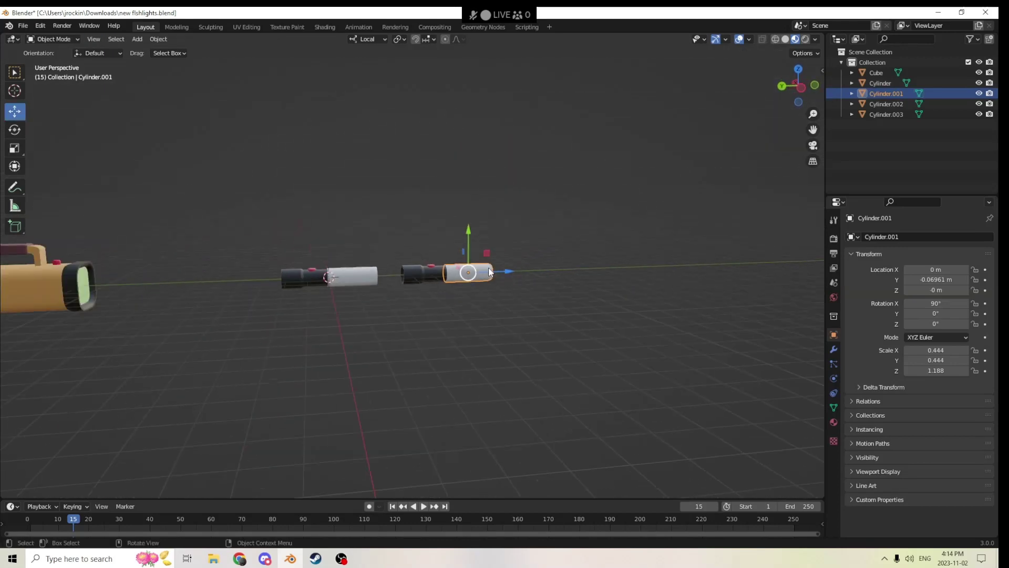
{"action": "left_click_drag", "start_coordinate": [810, 128], "coordinate": [740, 163]}
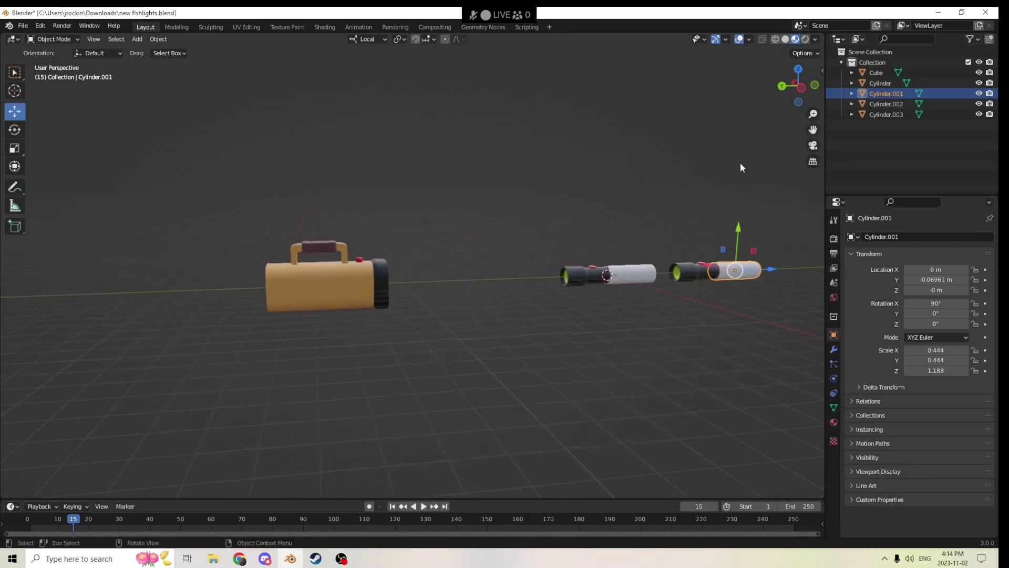
{"action": "scroll", "coordinate": [399, 200], "scroll_direction": "up", "scroll_amount": 3}
{"action": "middle_click_drag", "start_coordinate": [321, 247], "coordinate": [372, 254]}
{"action": "left_click", "coordinate": [437, 279]}
{"action": "middle_click_drag", "start_coordinate": [436, 279], "coordinate": [359, 288]}
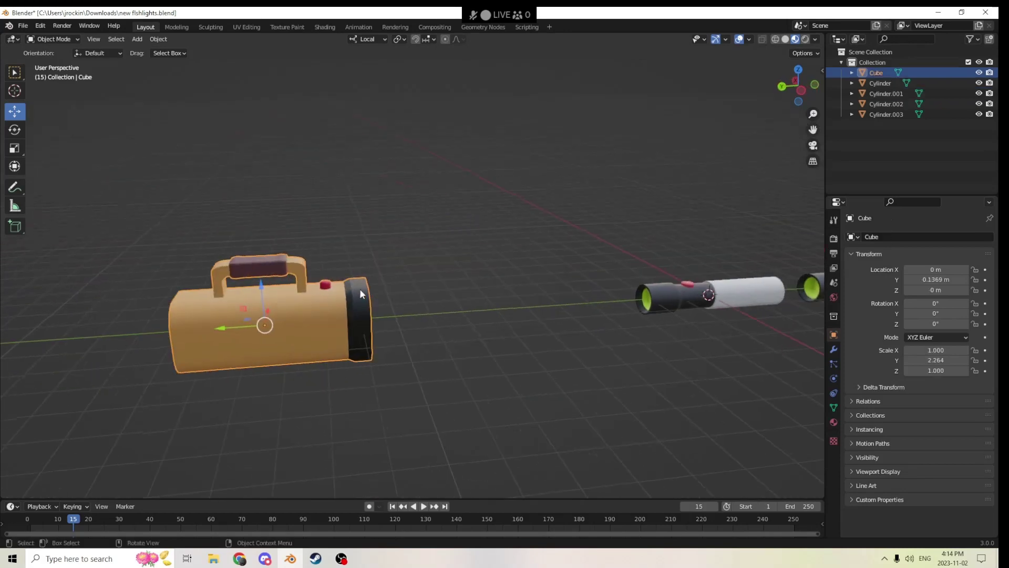
{"action": "right_click", "coordinate": [280, 325]}
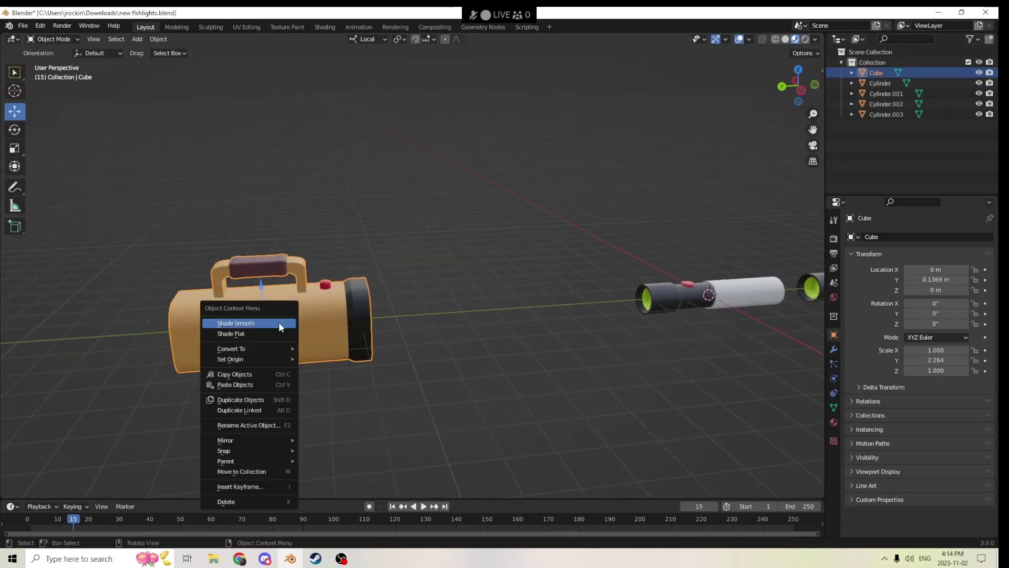
{"action": "left_click", "coordinate": [248, 324]}
{"action": "scroll", "coordinate": [373, 291], "scroll_direction": "up", "scroll_amount": 3}
{"action": "mouse_move", "coordinate": [406, 286]}
{"action": "middle_mouse_down"}
{"action": "mouse_move", "coordinate": [451, 284]}
{"action": "mouse_move", "coordinate": [399, 286]}
{"action": "middle_mouse_up"}
{"action": "scroll", "coordinate": [399, 287], "scroll_direction": "up", "scroll_amount": 2}
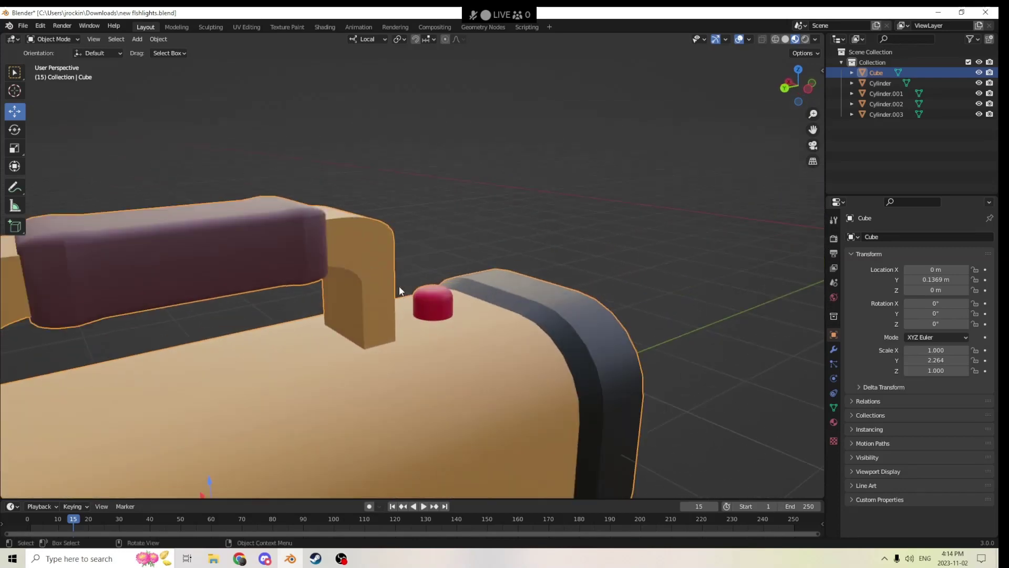
{"action": "scroll", "coordinate": [151, 268], "scroll_direction": "down", "scroll_amount": 5}
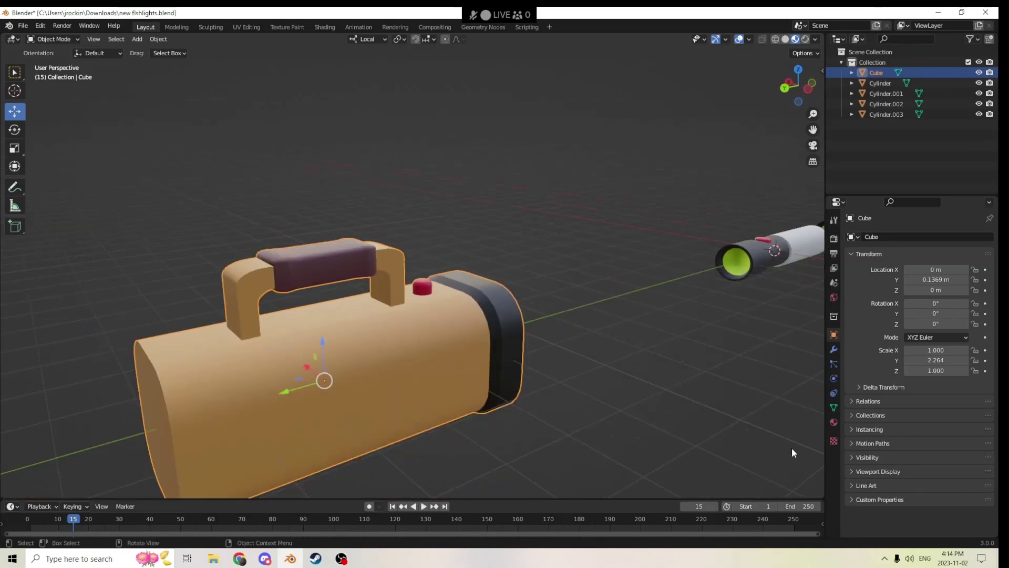
Show the tan flashlight's Auto Smooth settings and reapply Shade Smooth to the object.
{"action": "left_click", "coordinate": [833, 408]}
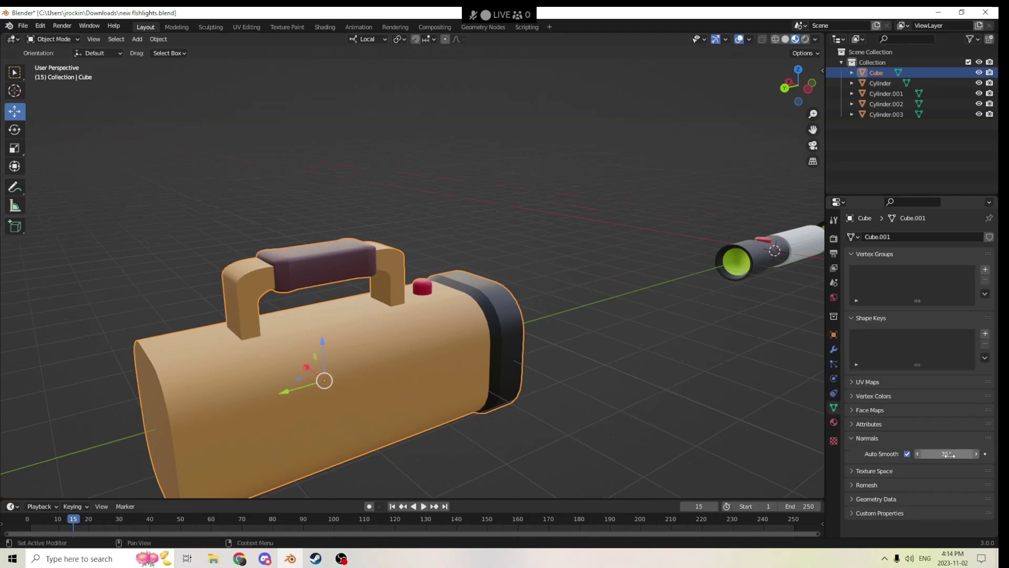
{"action": "middle_click_drag", "start_coordinate": [540, 335], "coordinate": [294, 321]}
{"action": "right_click", "coordinate": [172, 295]}
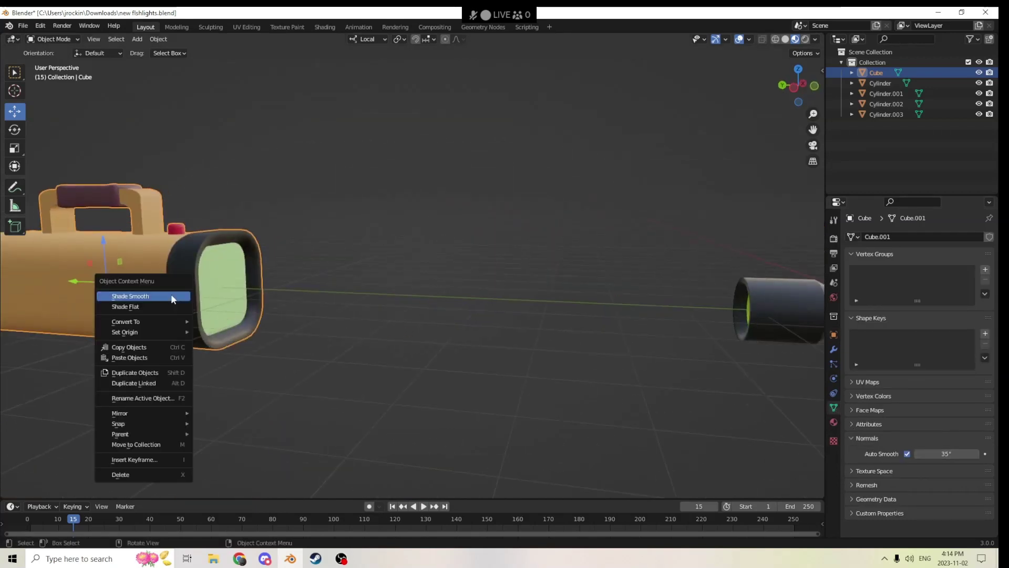
{"action": "left_click", "coordinate": [140, 298]}
{"action": "middle_click_drag", "start_coordinate": [141, 298], "coordinate": [673, 259]}
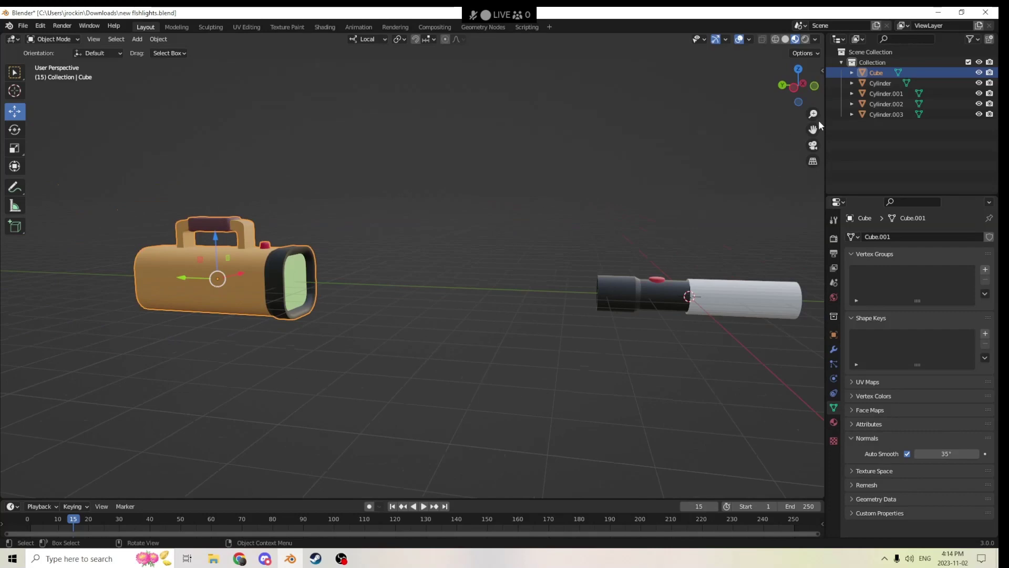
Duplicate the moved black flashlight body in place, keeping the copy at the same location.
{"action": "left_click_drag", "start_coordinate": [815, 130], "coordinate": [363, 157]}
{"action": "scroll", "coordinate": [695, 185], "scroll_direction": "up", "scroll_amount": 4}
{"action": "middle_click_drag", "start_coordinate": [665, 203], "coordinate": [657, 174]}
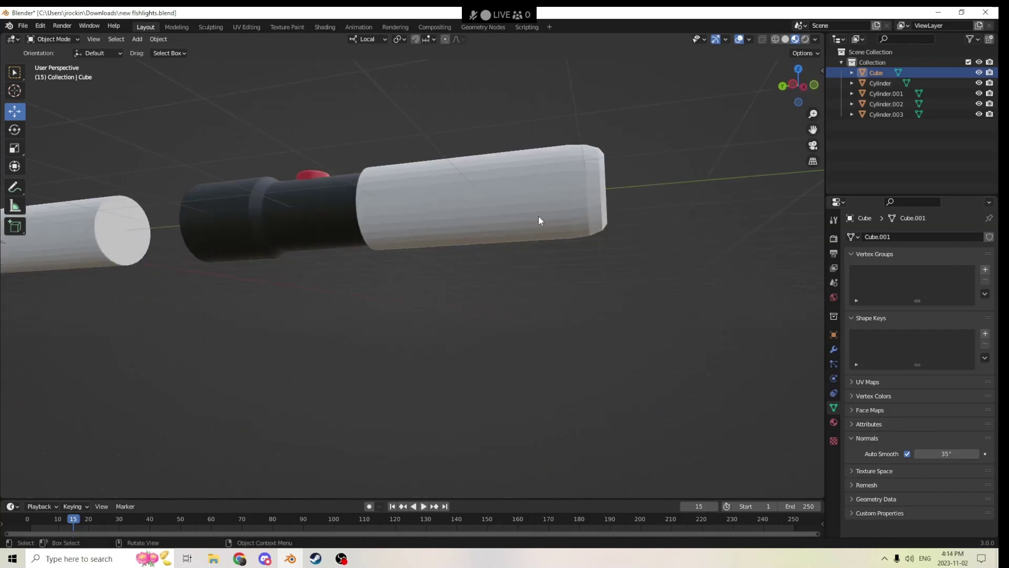
{"action": "left_click", "coordinate": [538, 216]}
{"action": "middle_click_drag", "start_coordinate": [534, 214], "coordinate": [557, 257]}
{"action": "left_click", "coordinate": [480, 322]}
{"action": "key", "text": "shift+d"}
{"action": "right_click", "coordinate": [569, 242]}
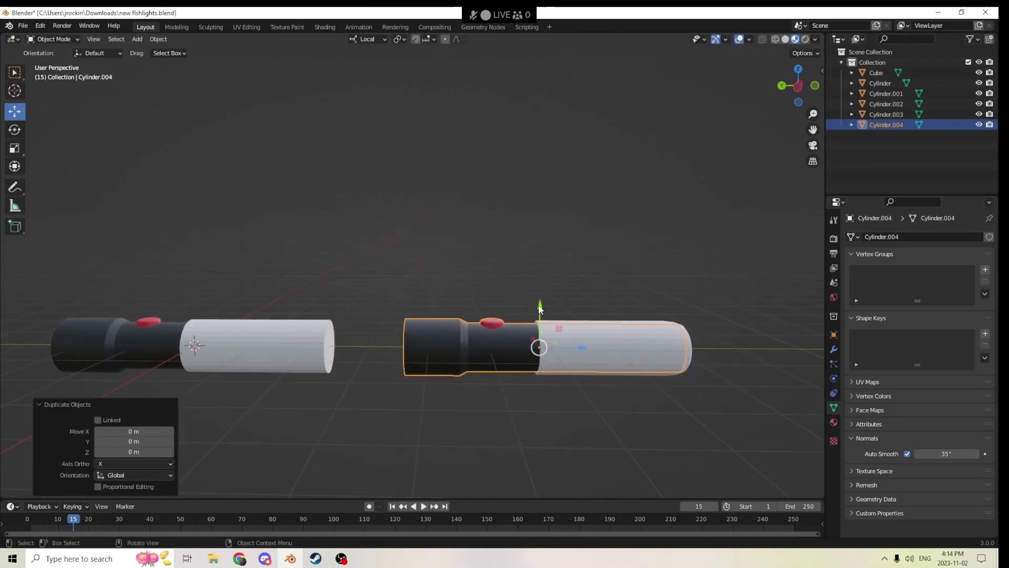
Cut the duplicated flashlight body out of the bevelled white cylinder with a Bool Tool Auto Boolean Difference.
{"action": "left_click", "coordinate": [666, 358], "text": "shift"}
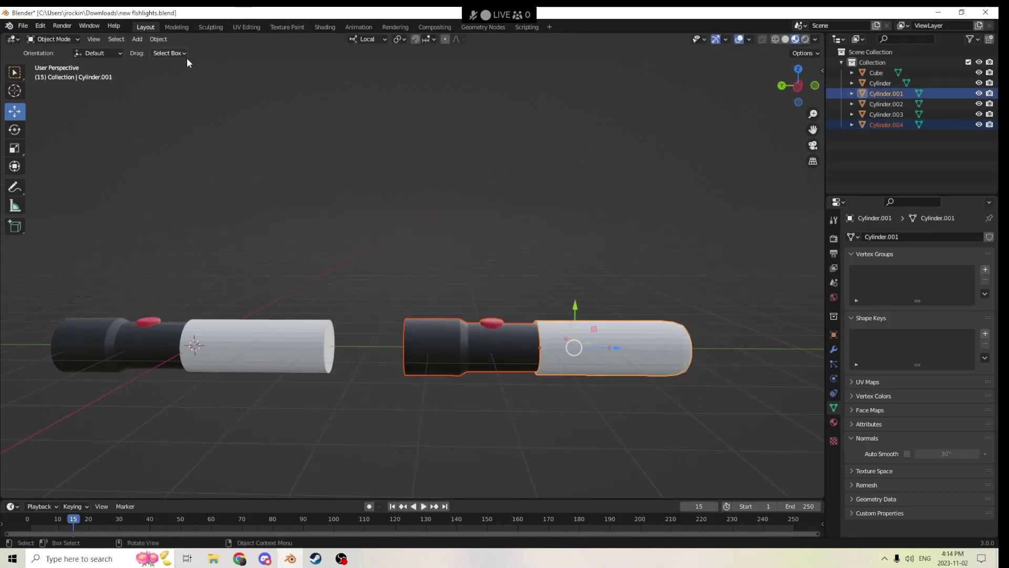
{"action": "left_click", "coordinate": [158, 39]}
{"action": "mouse_move", "coordinate": [212, 389]}
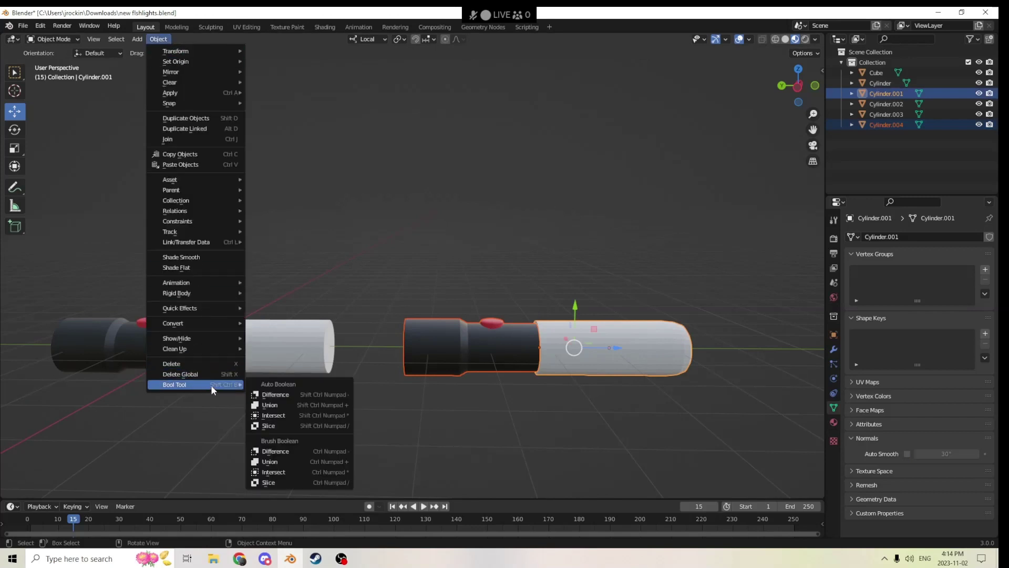
{"action": "left_click", "coordinate": [282, 396]}
{"action": "scroll", "coordinate": [526, 315], "scroll_direction": "down", "scroll_amount": 2}
{"action": "middle_click_drag", "start_coordinate": [588, 321], "coordinate": [607, 328]}
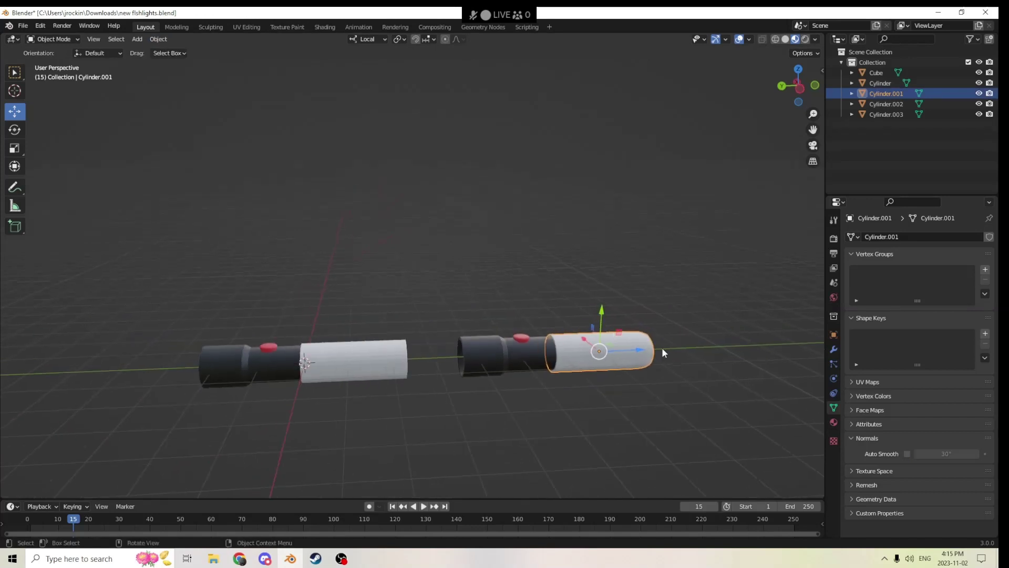
{"action": "left_click_drag", "start_coordinate": [644, 345], "coordinate": [771, 330]}
{"action": "right_click", "coordinate": [771, 328]}
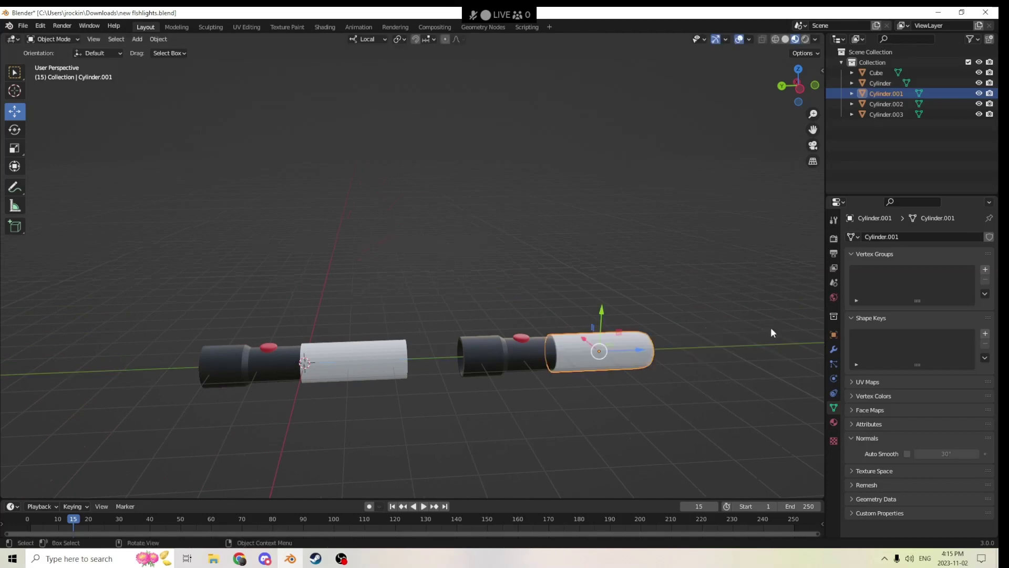
{"action": "middle_click_drag", "start_coordinate": [771, 328], "coordinate": [550, 285]}
Apply Shade Smooth to the hollowed white cylinder grip.
{"action": "right_click", "coordinate": [528, 282]}
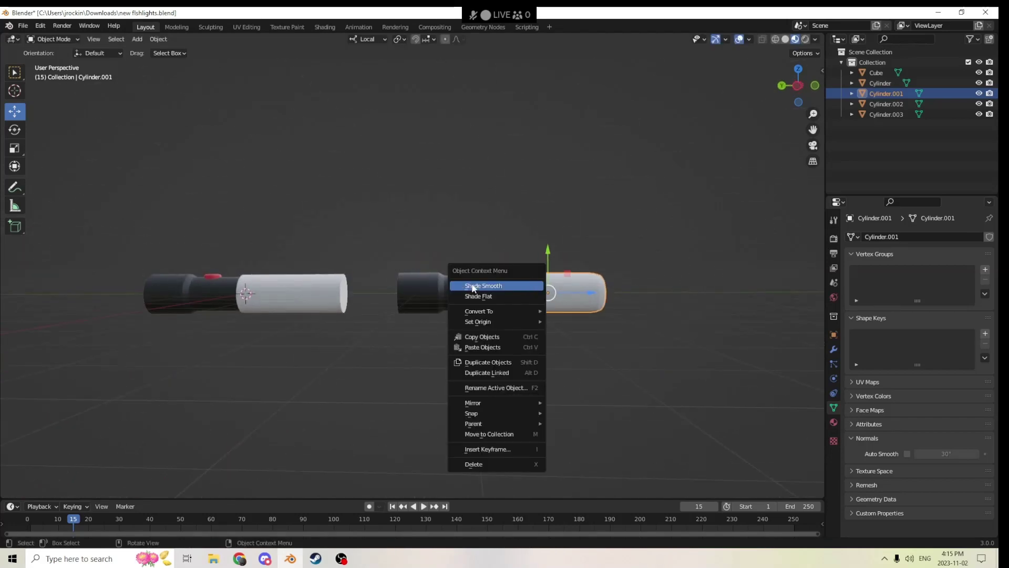
{"action": "left_click", "coordinate": [527, 285]}
{"action": "scroll", "coordinate": [601, 279], "scroll_direction": "up", "scroll_amount": 3}
{"action": "scroll", "coordinate": [774, 221], "scroll_direction": "down", "scroll_amount": 3}
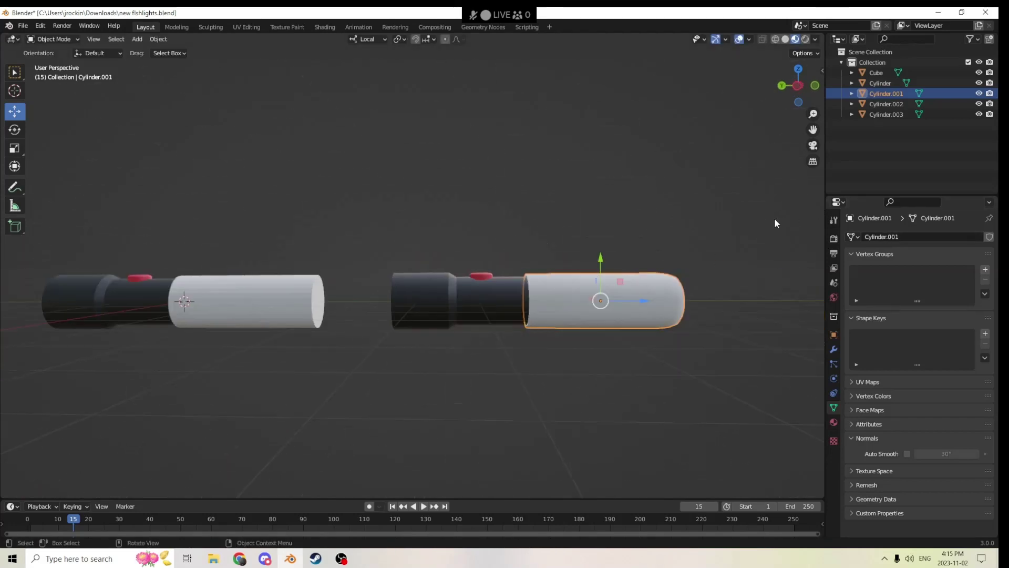
{"action": "middle_click_drag", "start_coordinate": [775, 221], "coordinate": [750, 236]}
{"action": "scroll", "coordinate": [742, 230], "scroll_direction": "up", "scroll_amount": 2}
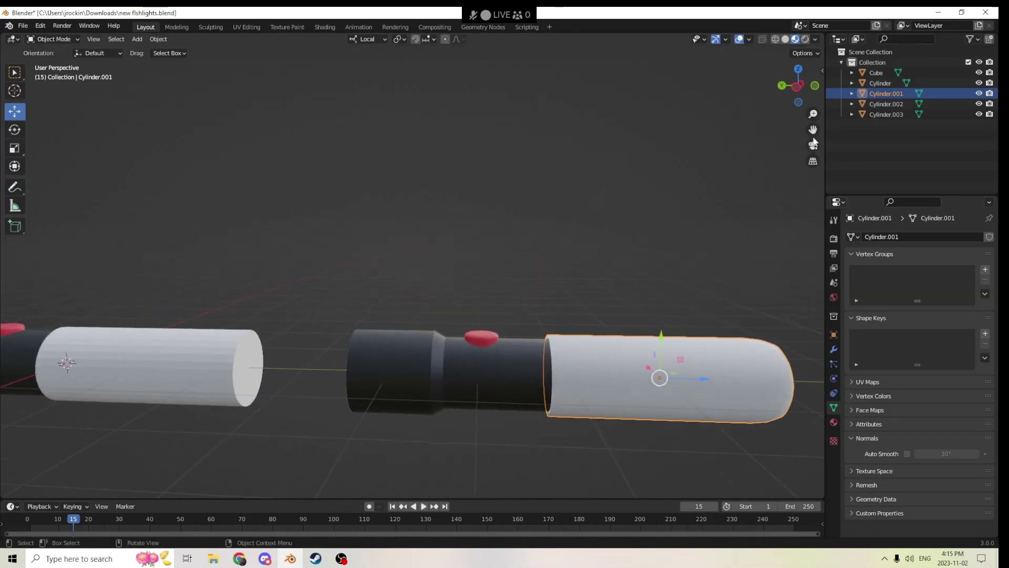
{"action": "left_click_drag", "start_coordinate": [813, 130], "coordinate": [543, 5]}
{"action": "scroll", "coordinate": [715, 206], "scroll_direction": "up", "scroll_amount": 3}
{"action": "middle_click_drag", "start_coordinate": [714, 207], "coordinate": [680, 231]}
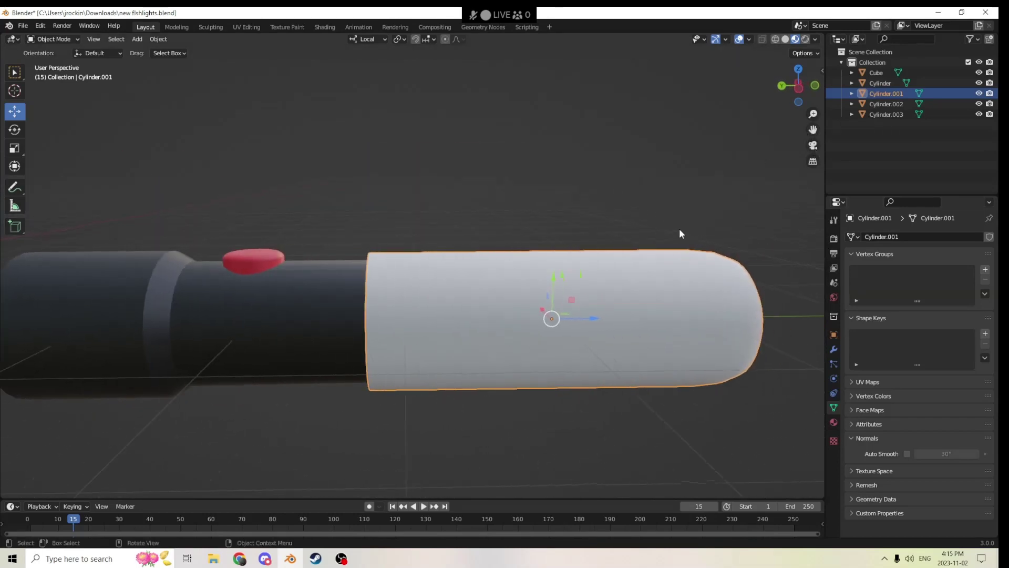
Enable Auto Smooth on the white grip with an angle of 35°.
{"action": "middle_click_drag", "start_coordinate": [621, 305], "coordinate": [547, 331]}
{"action": "scroll", "coordinate": [547, 330], "scroll_direction": "down", "scroll_amount": 3}
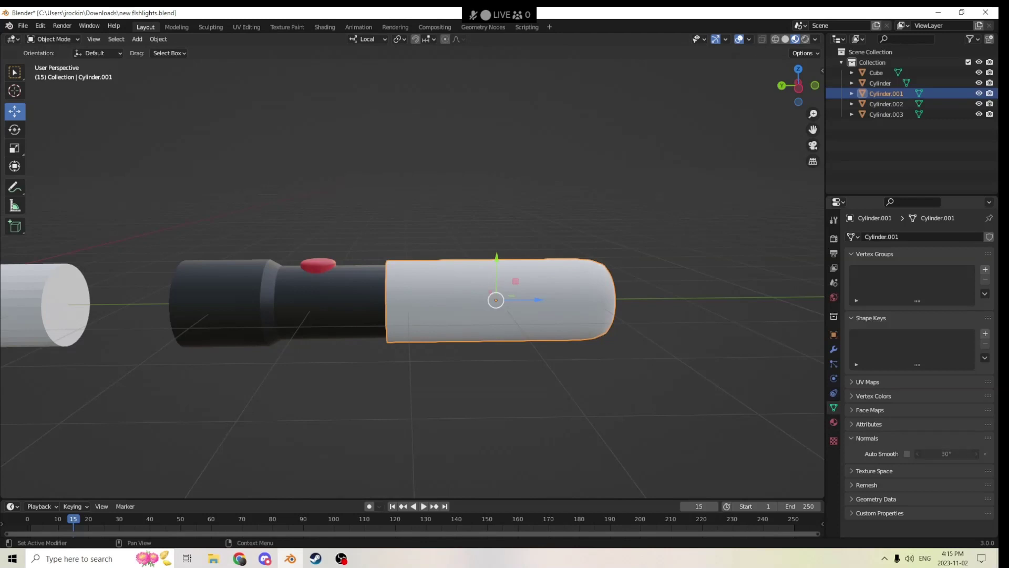
{"action": "type", "text": "35"}
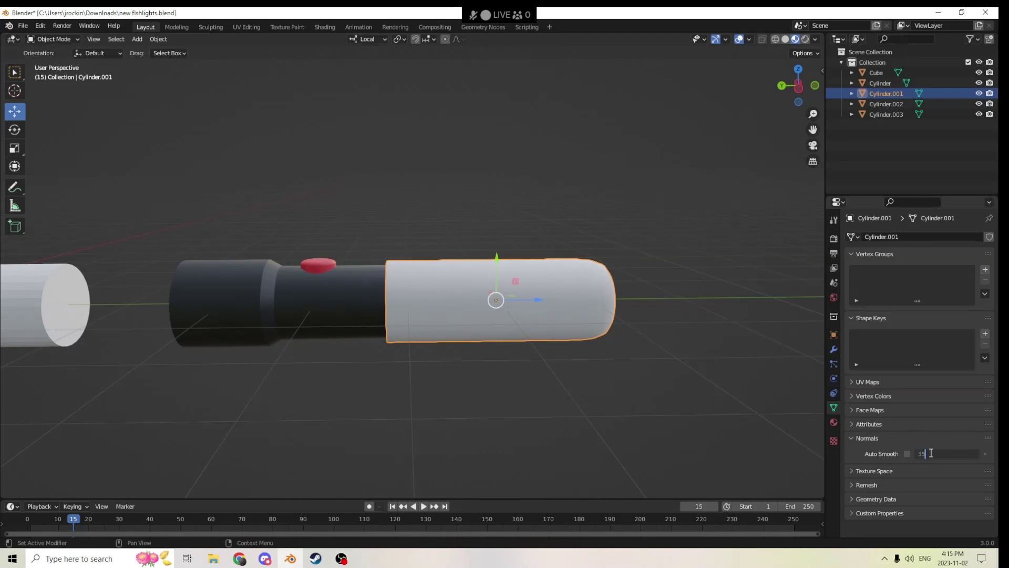
{"action": "left_click", "coordinate": [907, 454]}
Try to enlarge the white grip uniformly to about 1.11 times its size.
{"action": "middle_click_drag", "start_coordinate": [462, 312], "coordinate": [735, 331], "text": "shift"}
{"action": "left_click", "coordinate": [735, 331]}
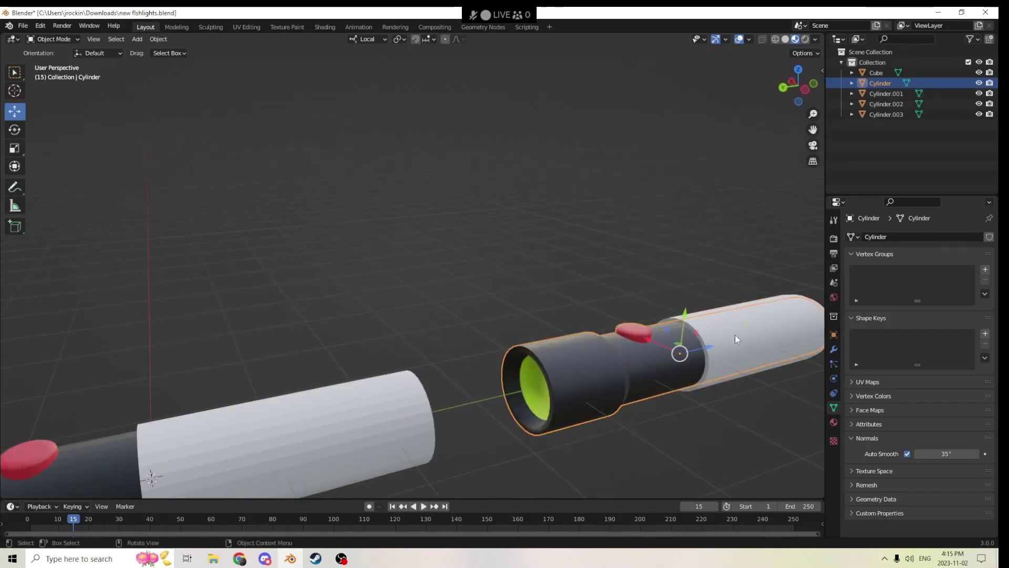
{"action": "left_click", "coordinate": [735, 334]}
{"action": "key", "text": "s"}
{"action": "left_click", "coordinate": [739, 335]}
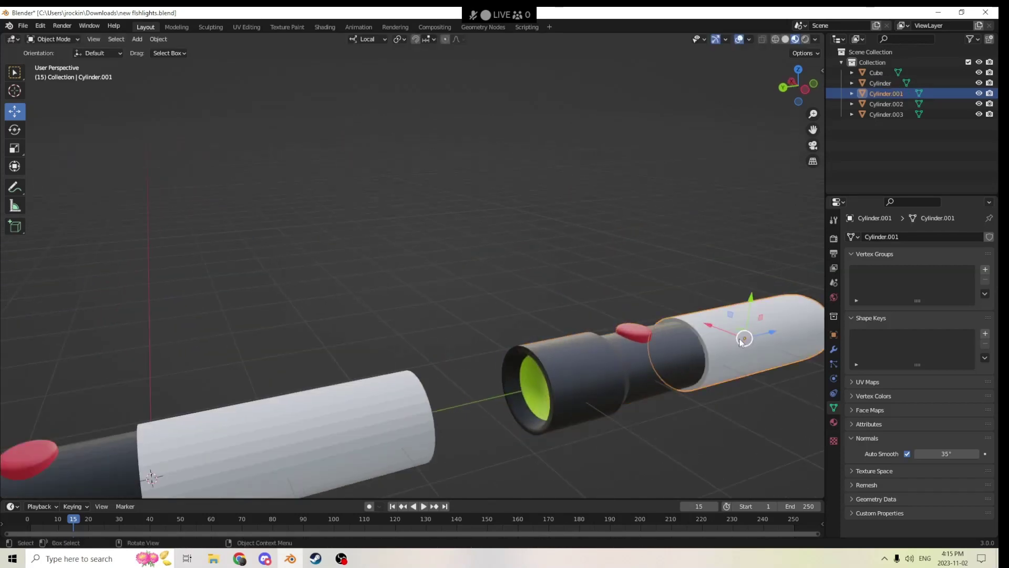
{"action": "scroll", "coordinate": [762, 363], "scroll_direction": "down", "scroll_amount": 3}
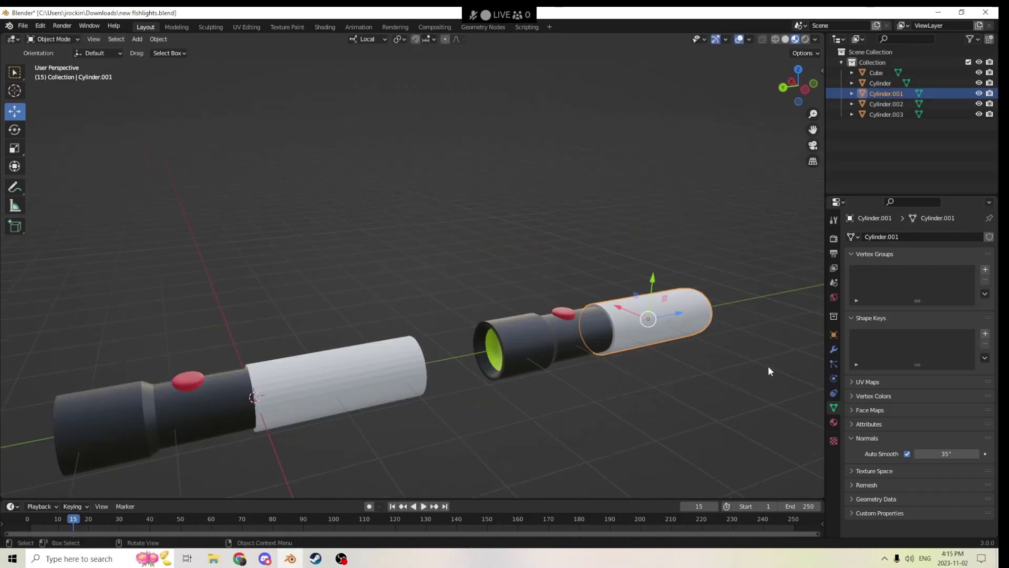
{"action": "left_click", "coordinate": [667, 339]}
Scale the white grip uniformly by about 0.953 and again by about 1.032 to fit the black flashlight.
{"action": "key", "text": "s"}
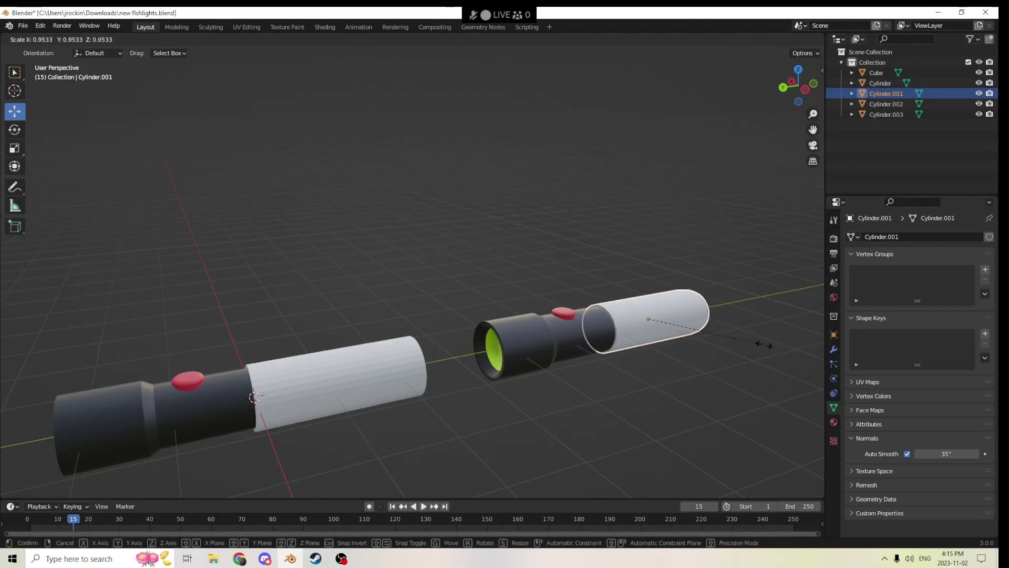
{"action": "left_click", "coordinate": [764, 349]}
{"action": "middle_click_drag", "start_coordinate": [764, 344], "coordinate": [737, 334]}
{"action": "key", "text": "s"}
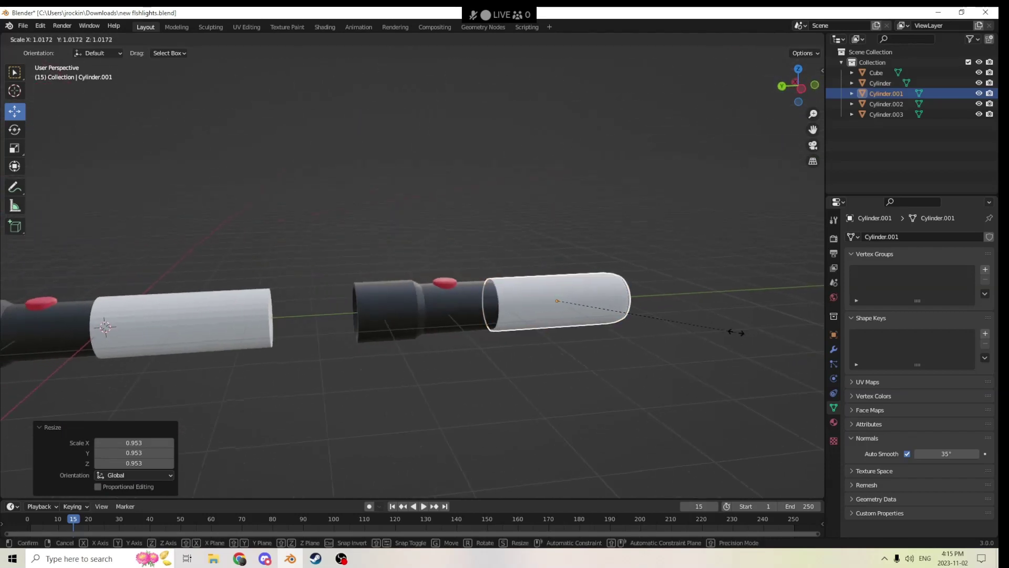
{"action": "left_click", "coordinate": [738, 332]}
{"action": "middle_click_drag", "start_coordinate": [739, 332], "coordinate": [552, 331]}
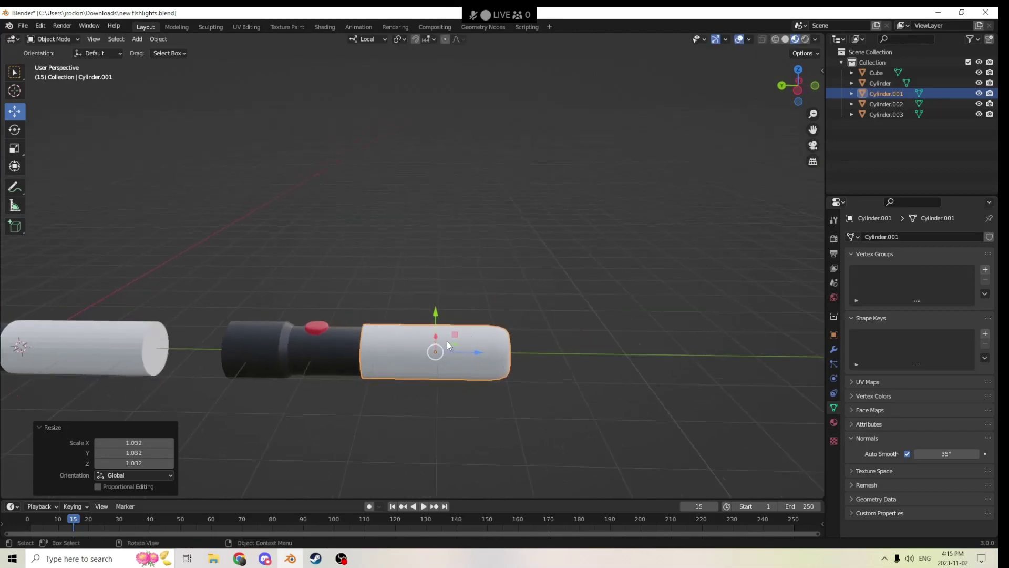
{"action": "middle_click_drag", "start_coordinate": [458, 342], "coordinate": [565, 335]}
Join the white grip to the black flashlight body, with the flashlight as the active object.
{"action": "left_click", "coordinate": [567, 373]}
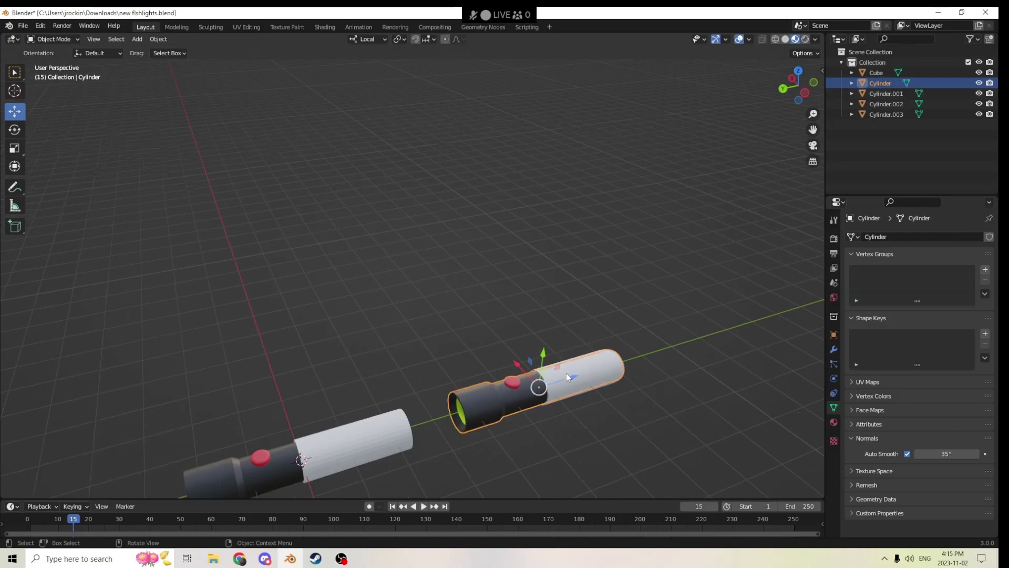
{"action": "middle_click_drag", "start_coordinate": [566, 373], "coordinate": [540, 347]}
{"action": "left_click", "coordinate": [536, 332]}
{"action": "left_click", "coordinate": [450, 329], "text": "shift"}
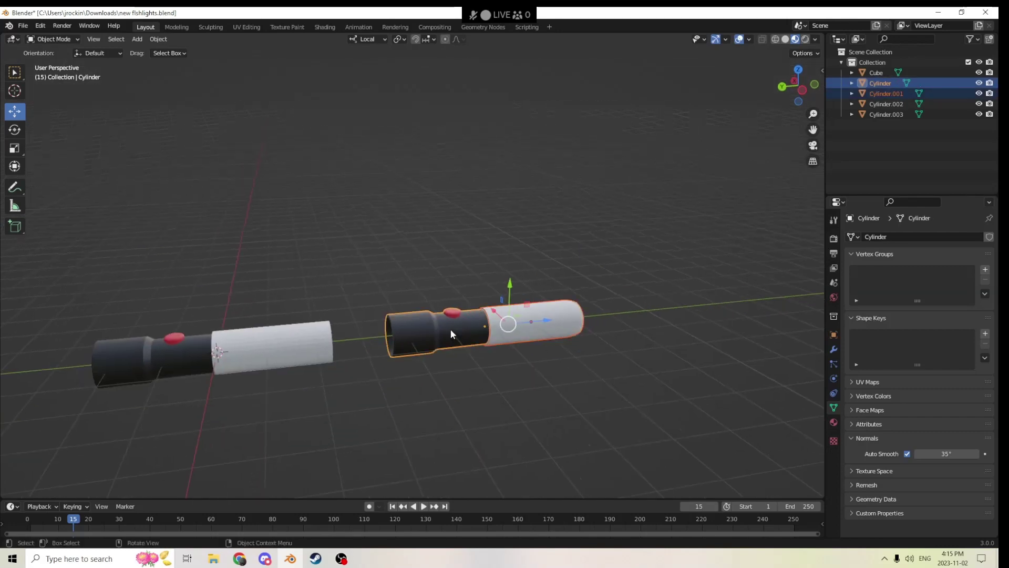
{"action": "key", "text": "ctrl+j"}
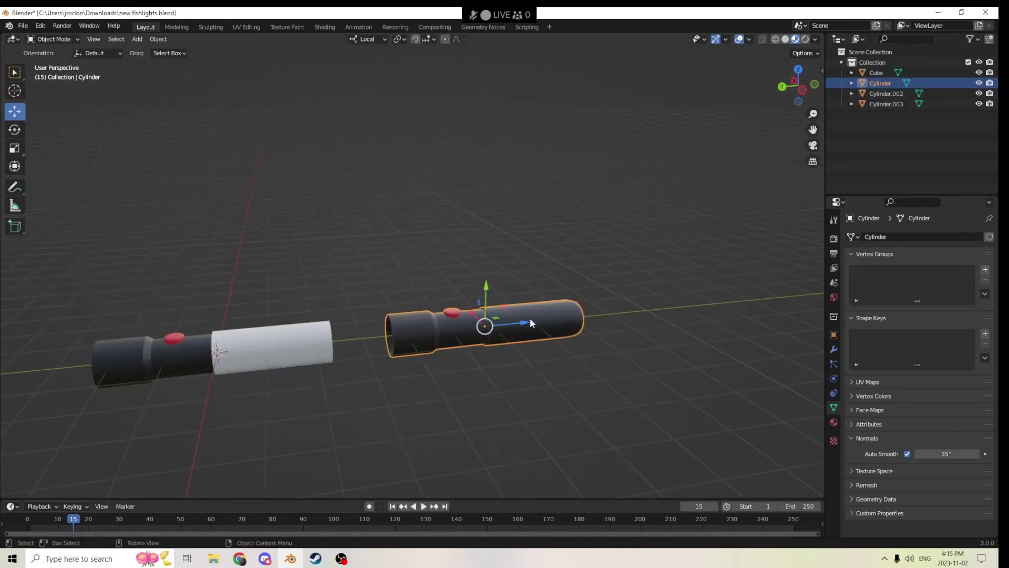
Enter Edit Mode on the joined flashlight and select all linked faces of the rounded grip.
{"action": "key", "text": "Tab"}
{"action": "left_click", "coordinate": [662, 322]}
{"action": "scroll", "coordinate": [657, 311], "scroll_direction": "up", "scroll_amount": 5}
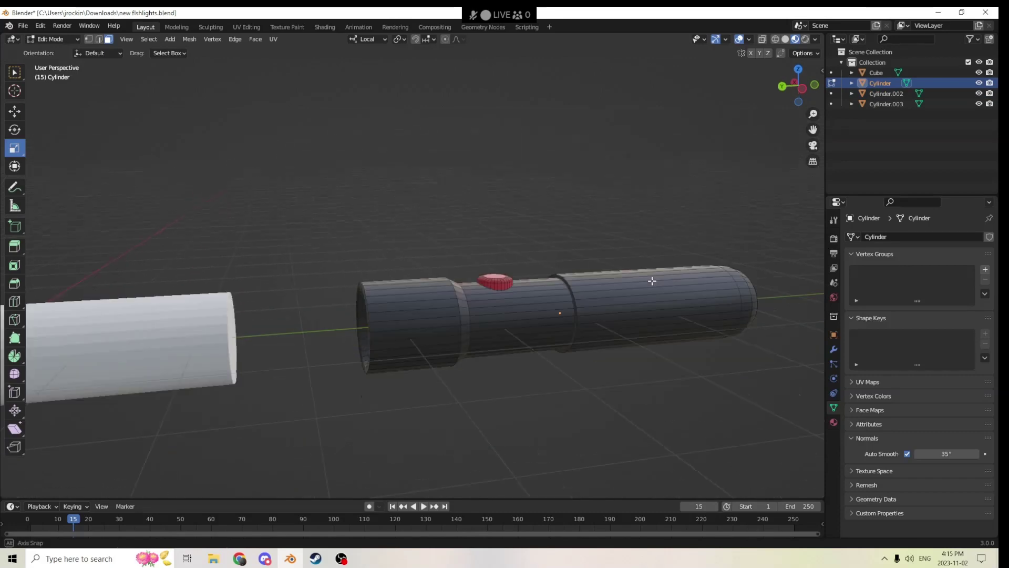
{"action": "key", "text": "l"}
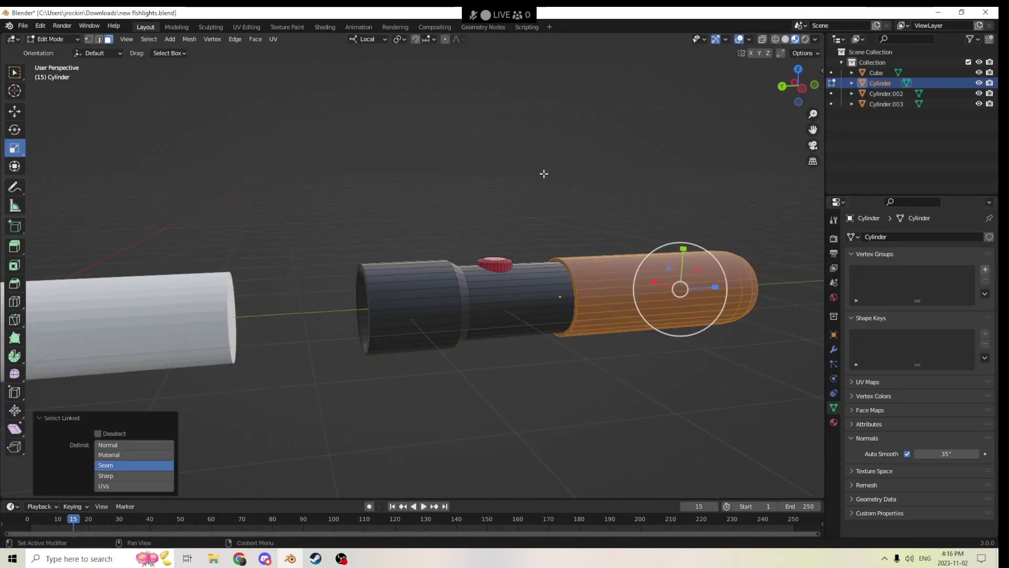
Add a new material slot with a new material to the joined flashlight, keeping the rounded grip's faces selected.
{"action": "scroll", "coordinate": [544, 173], "scroll_direction": "down", "scroll_amount": 5}
{"action": "key", "text": "Tab"}
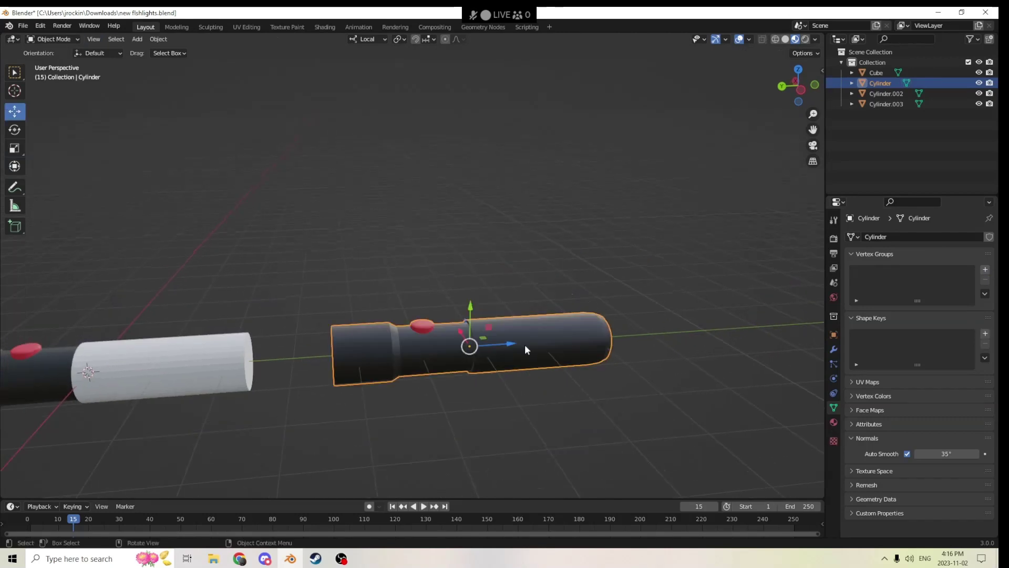
{"action": "key", "text": "Tab"}
{"action": "middle_click_drag", "start_coordinate": [525, 345], "coordinate": [594, 302]}
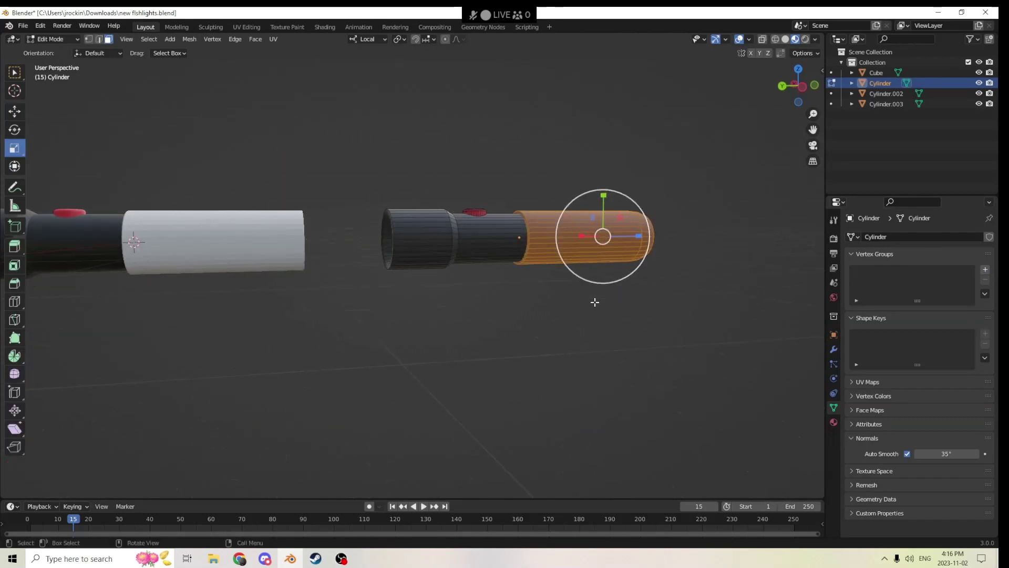
{"action": "middle_click_drag", "start_coordinate": [671, 300], "coordinate": [666, 307]}
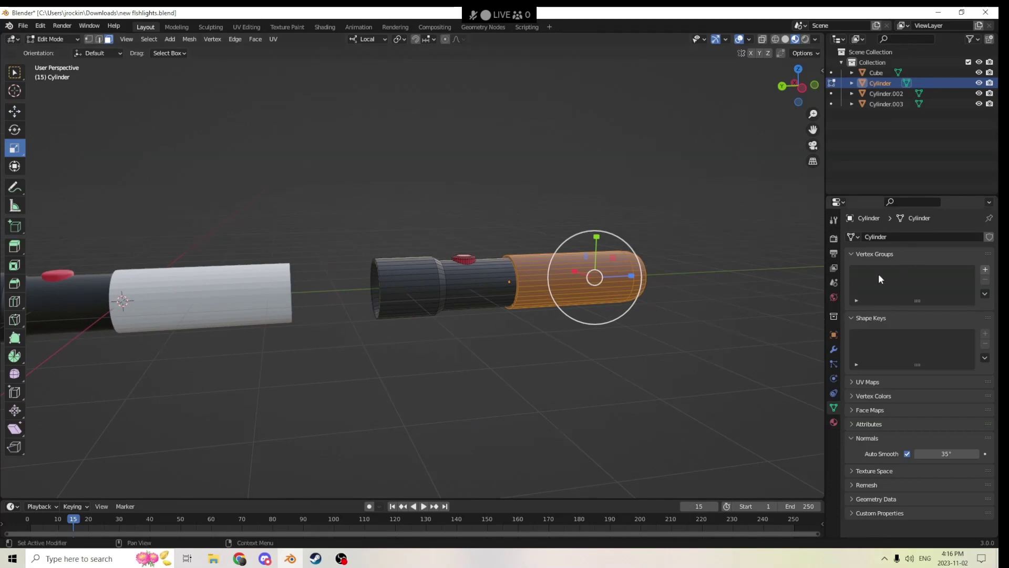
{"action": "left_click", "coordinate": [835, 424]}
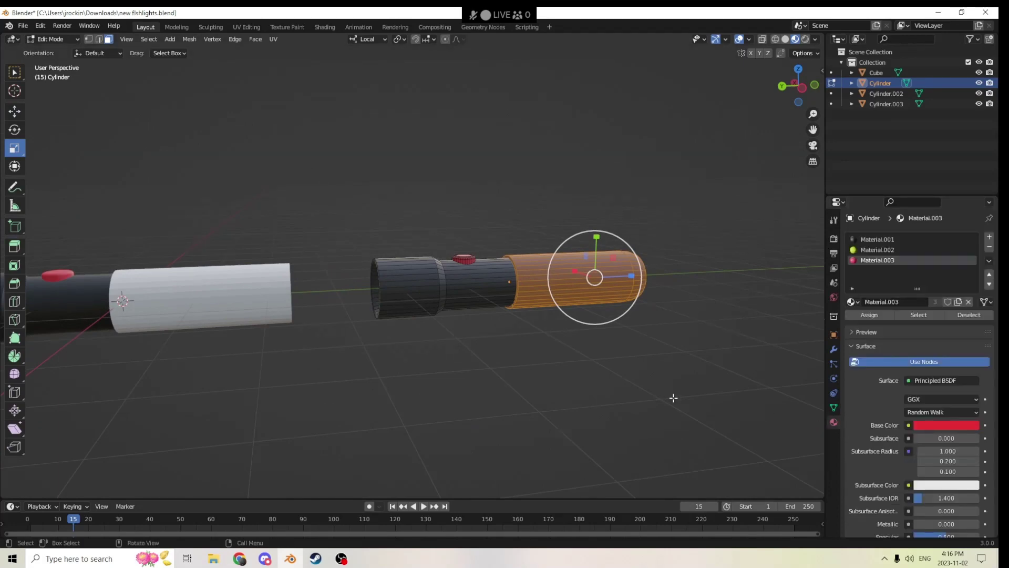
{"action": "left_click", "coordinate": [989, 238]}
{"action": "left_click", "coordinate": [903, 304]}
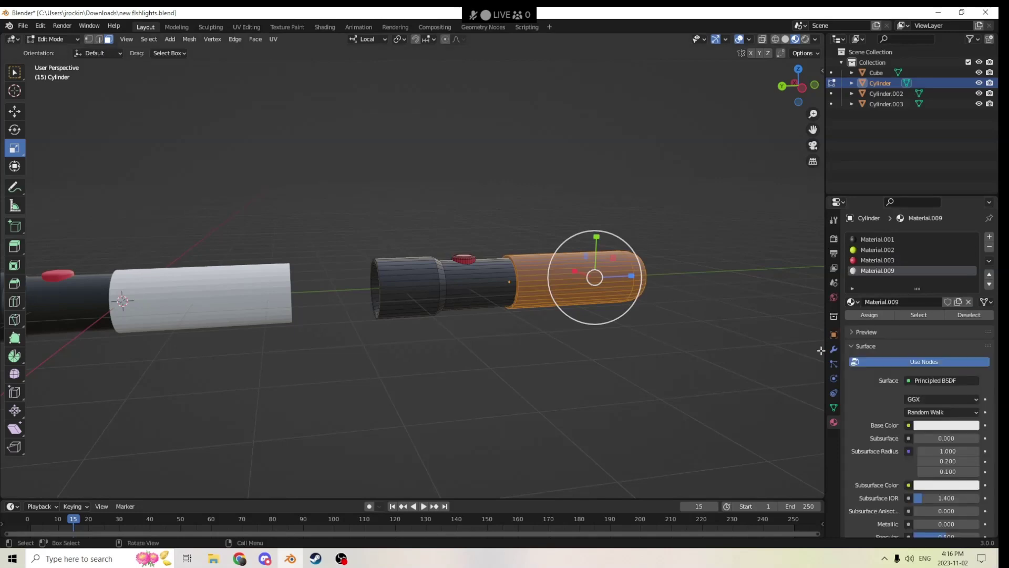
Set the new material's base color to dark green (H 0.335, S 0.857, V 0.107) and assign it to the grip faces.
{"action": "left_click", "coordinate": [941, 426]}
{"action": "left_click_drag", "start_coordinate": [923, 313], "coordinate": [904, 301]}
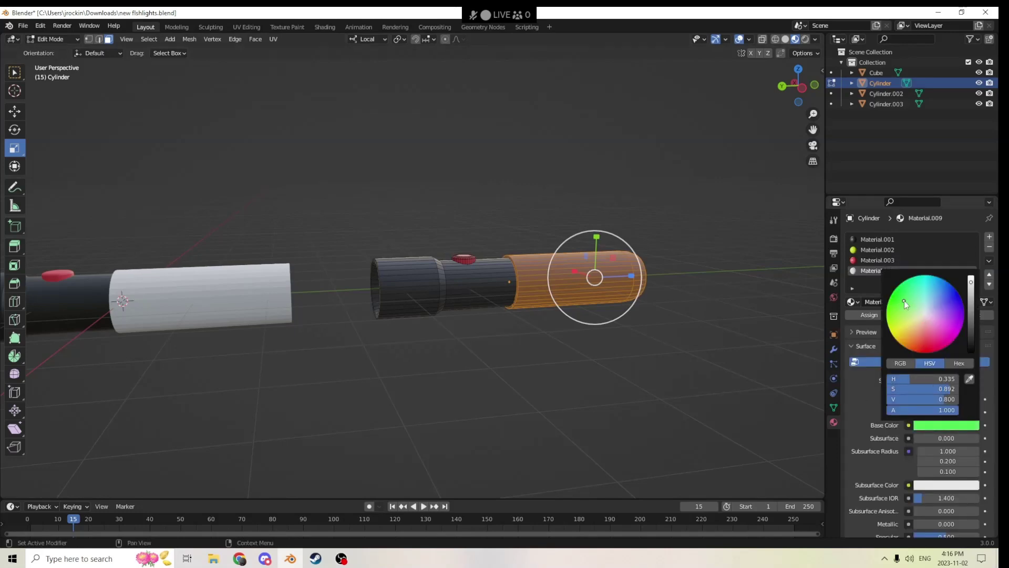
{"action": "left_click_drag", "start_coordinate": [971, 280], "coordinate": [971, 321]}
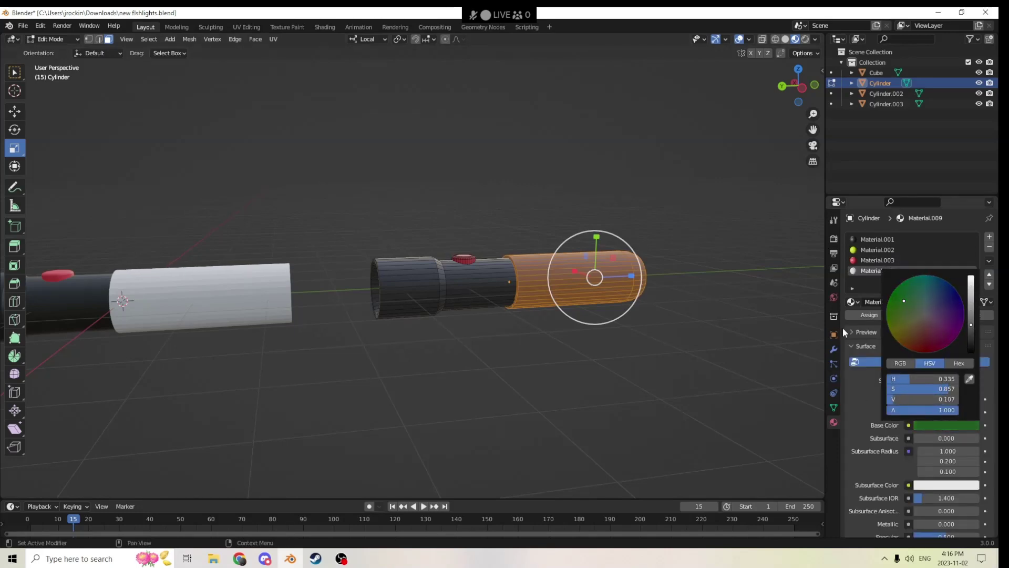
{"action": "left_click", "coordinate": [870, 315]}
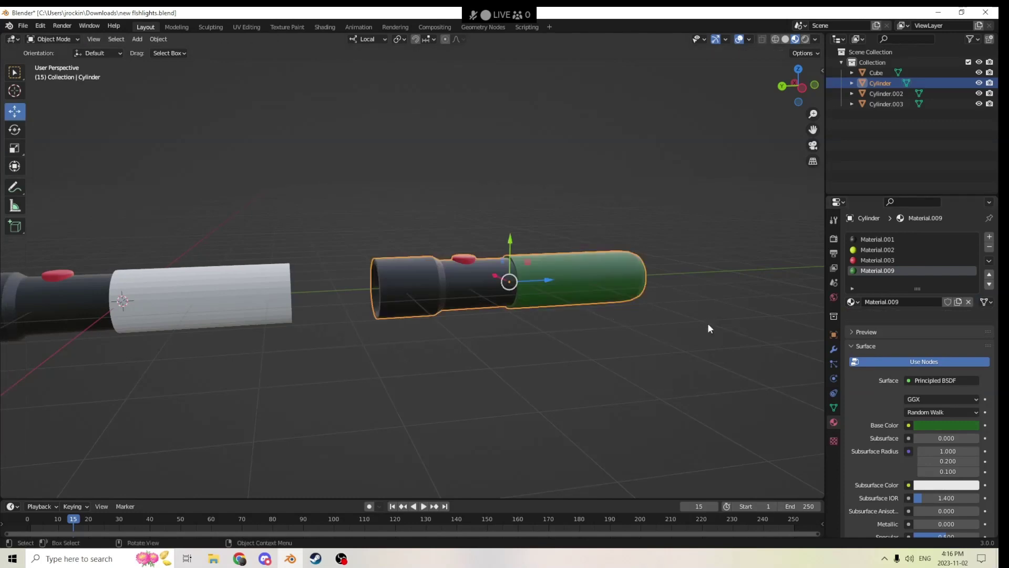
{"action": "key", "text": "Tab"}
{"action": "left_click", "coordinate": [705, 318]}
{"action": "mouse_move", "coordinate": [705, 318]}
{"action": "middle_mouse_down"}
{"action": "mouse_move", "coordinate": [659, 282]}
{"action": "mouse_move", "coordinate": [696, 295]}
{"action": "mouse_move", "coordinate": [689, 308]}
{"action": "middle_mouse_up"}
Bevel the free end face of the remaining white grip with 3 segments and a width of about 0.00287 m.
{"action": "left_click", "coordinate": [430, 258]}
{"action": "middle_click_drag", "start_coordinate": [430, 258], "coordinate": [323, 268]}
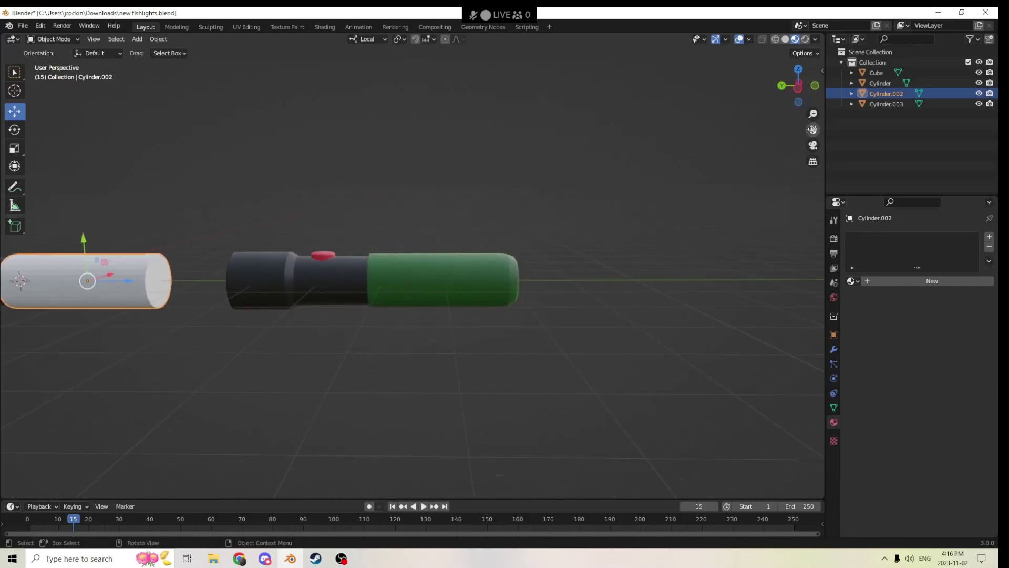
{"action": "left_click_drag", "start_coordinate": [814, 129], "coordinate": [827, 133]}
{"action": "scroll", "coordinate": [601, 174], "scroll_direction": "up", "scroll_amount": 2}
{"action": "scroll", "coordinate": [601, 174], "scroll_direction": "down", "scroll_amount": 2}
{"action": "middle_click_drag", "start_coordinate": [534, 185], "coordinate": [543, 188]}
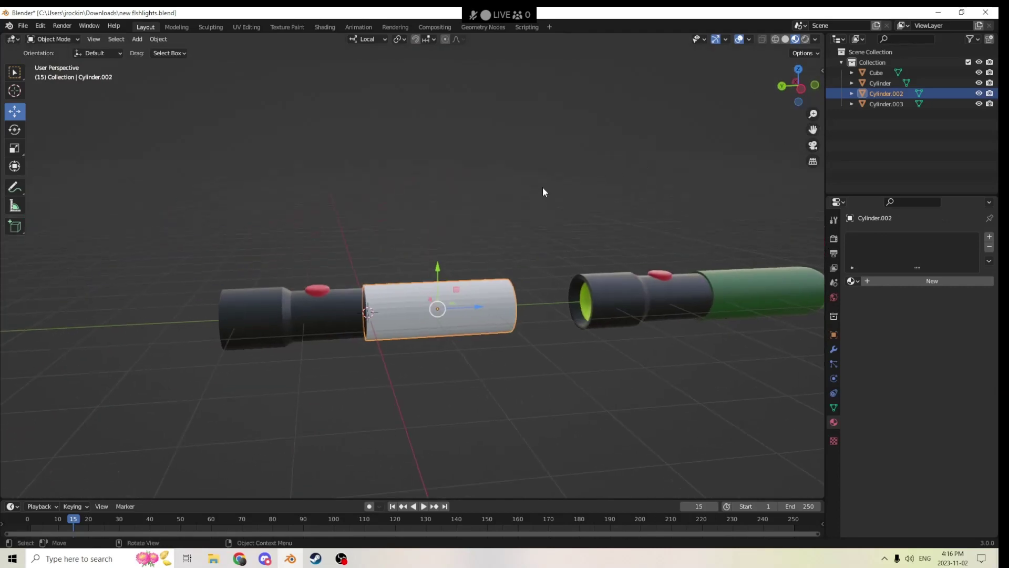
{"action": "scroll", "coordinate": [526, 179], "scroll_direction": "up", "scroll_amount": 4}
{"action": "key", "text": "Tab"}
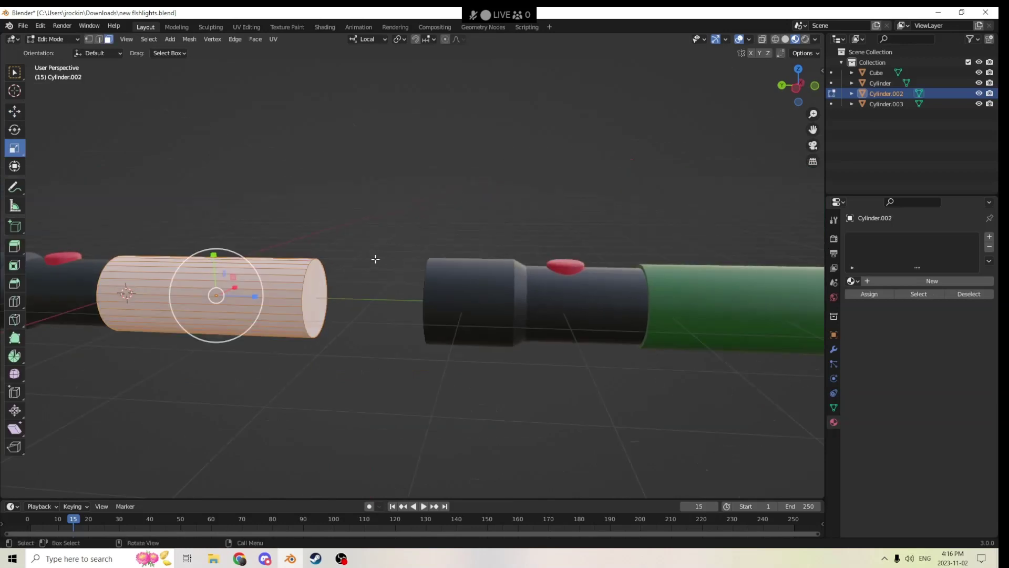
{"action": "left_click", "coordinate": [310, 295]}
{"action": "key", "text": "ctrl+b"}
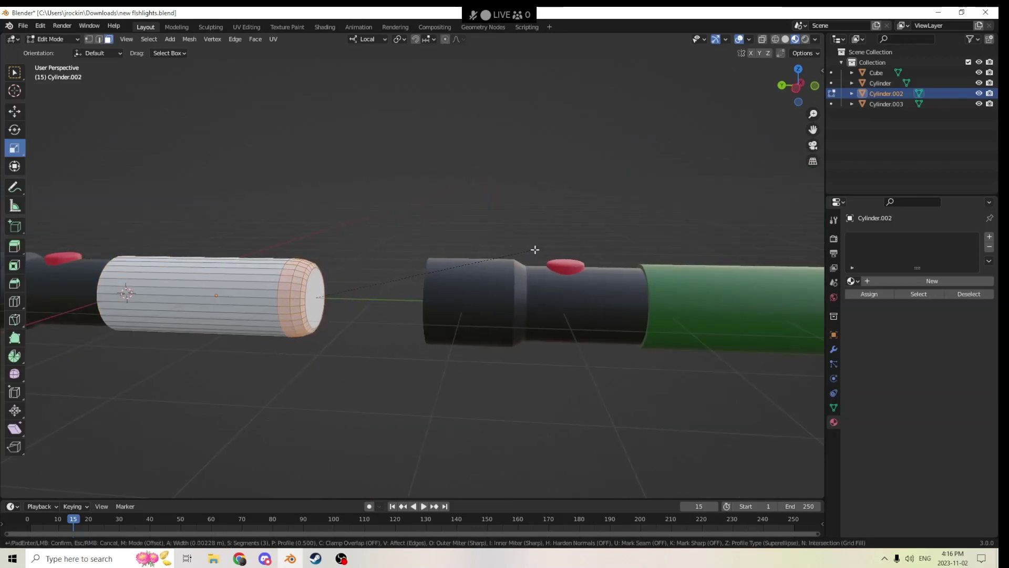
{"action": "left_click", "coordinate": [539, 249]}
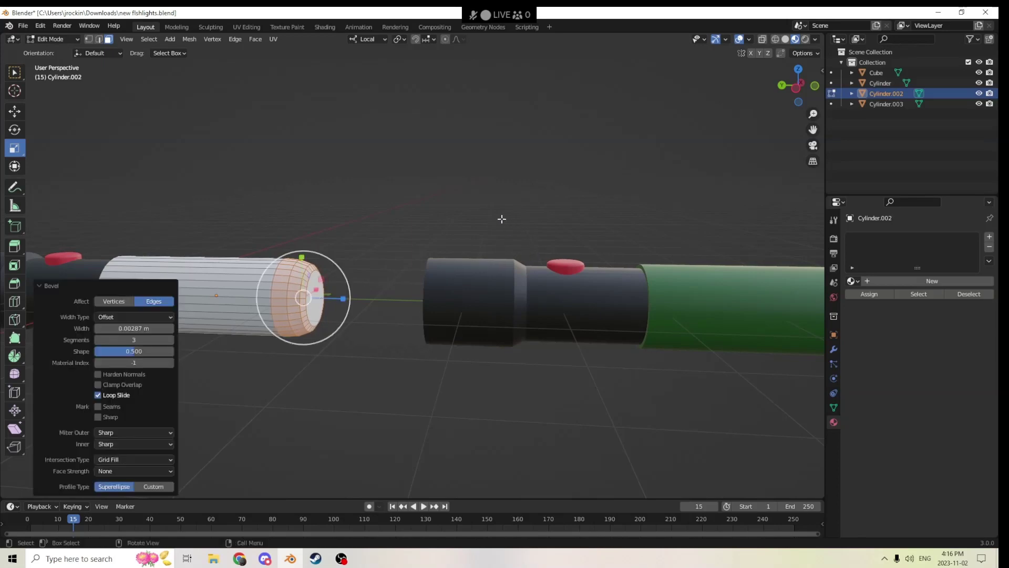
{"action": "middle_click_drag", "start_coordinate": [502, 219], "coordinate": [544, 225]}
{"action": "key", "text": "Tab"}
{"action": "scroll", "coordinate": [544, 225], "scroll_direction": "up", "scroll_amount": 2}
{"action": "scroll", "coordinate": [516, 220], "scroll_direction": "down", "scroll_amount": 4}
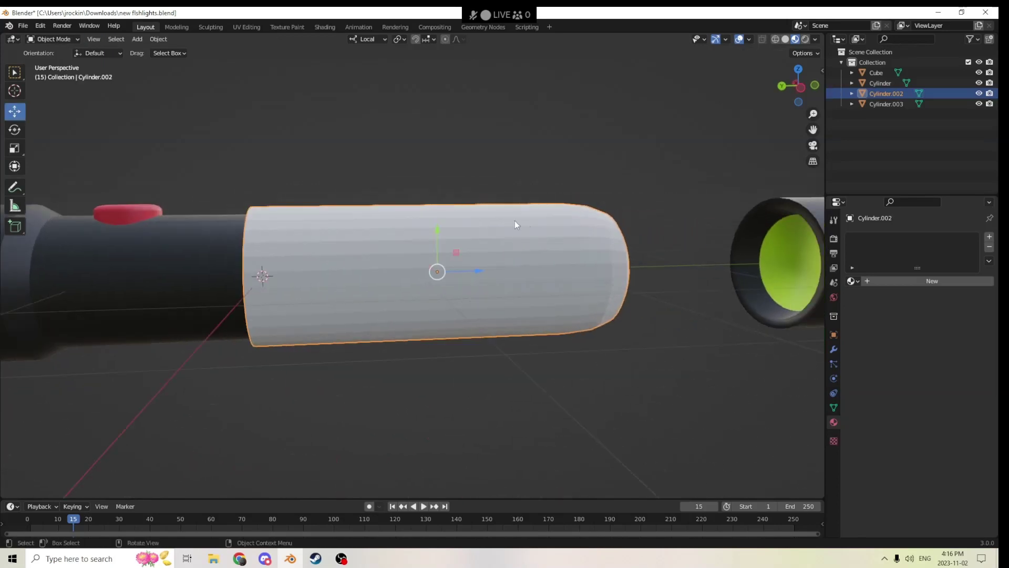
Cut two edge loops around the white grip and spread them towards its ends by scaling about 2.733 along local Z.
{"action": "key", "text": "Tab"}
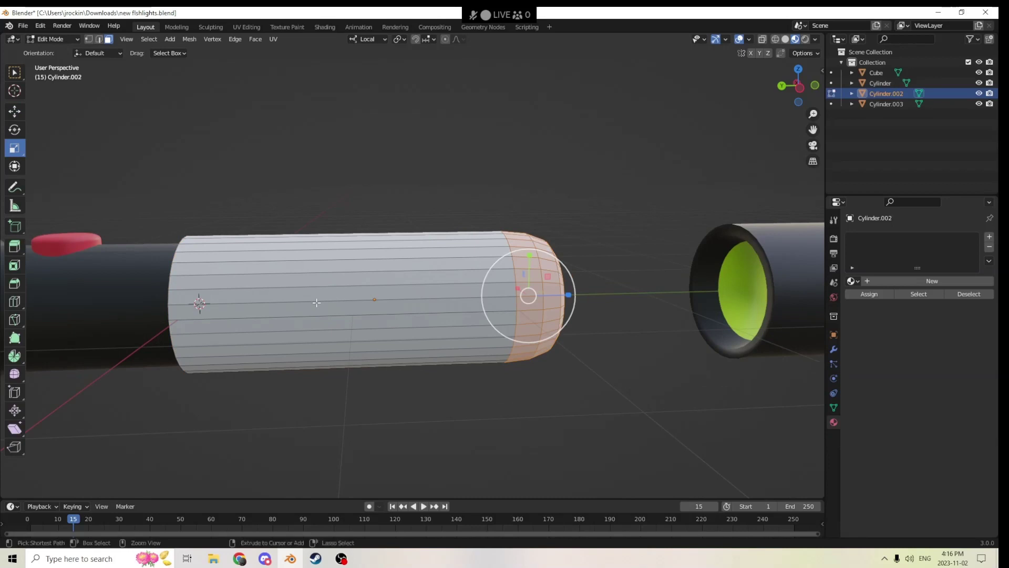
{"action": "key", "text": "ctrl+r"}
{"action": "scroll", "coordinate": [292, 277], "scroll_direction": "up", "scroll_amount": 2}
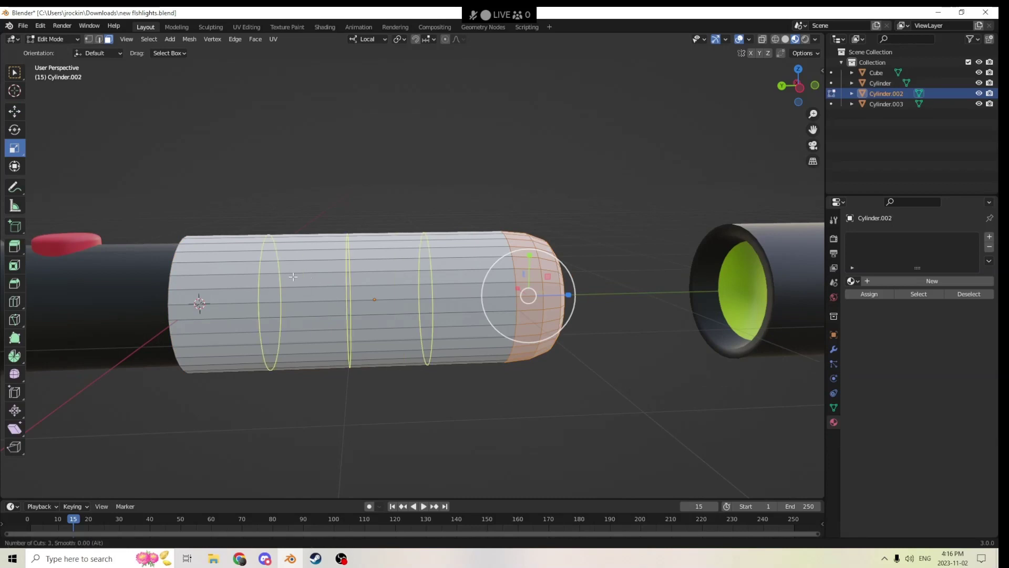
{"action": "left_click", "coordinate": [316, 271]}
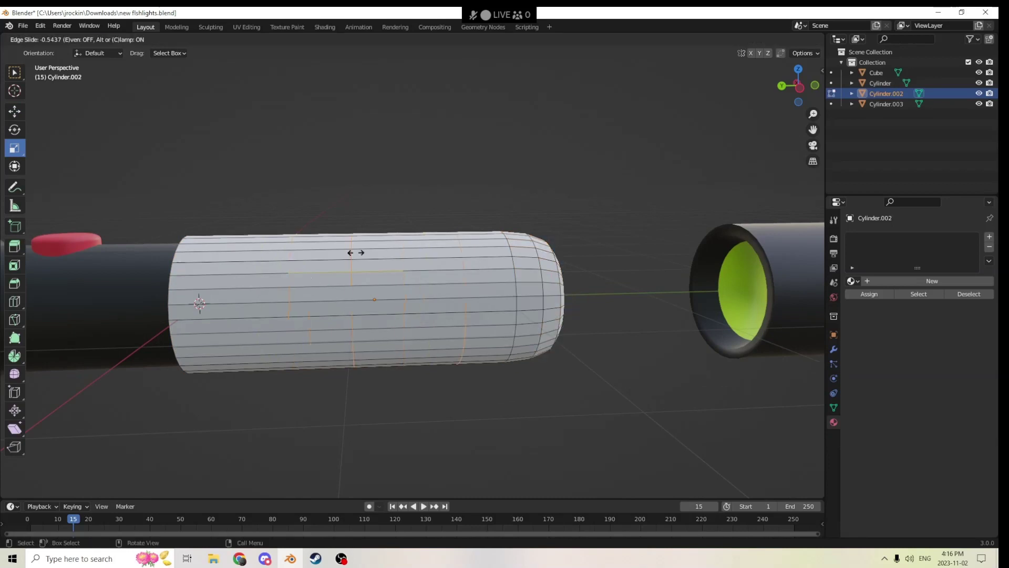
{"action": "right_click", "coordinate": [314, 264]}
{"action": "left_click_drag", "start_coordinate": [389, 299], "coordinate": [394, 299]}
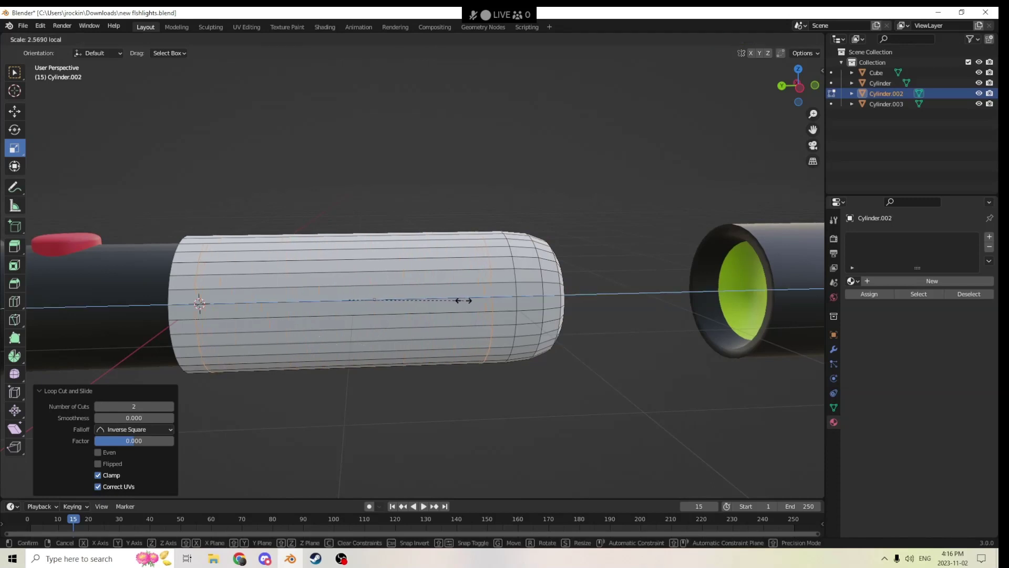
{"action": "left_click_drag", "start_coordinate": [467, 300], "coordinate": [471, 300]}
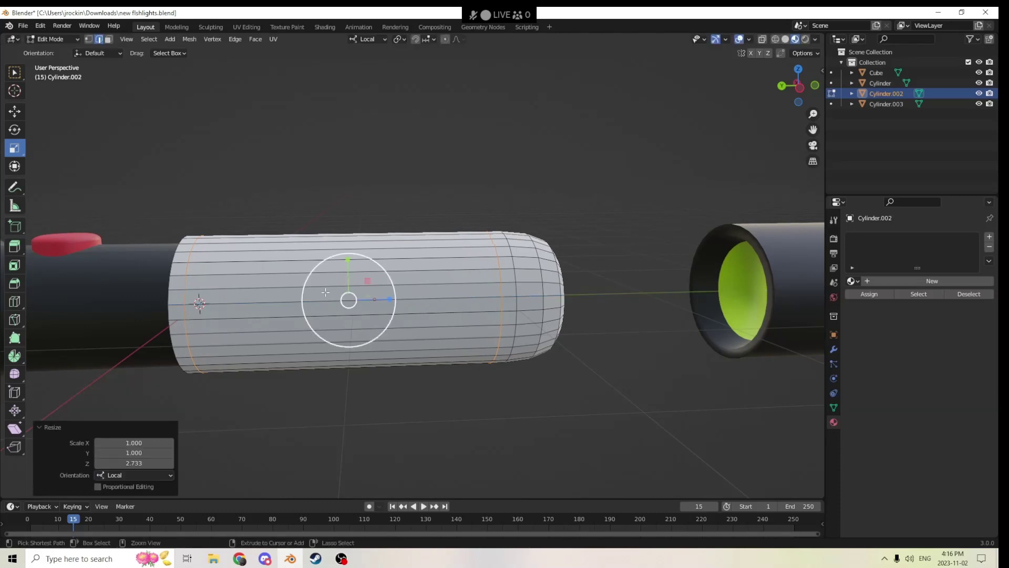
Cut two more edge loops inside the first pair and spread them by scaling about 2.716 along local Z.
{"action": "key", "text": "ctrl+r"}
{"action": "scroll", "coordinate": [342, 286], "scroll_direction": "up", "scroll_amount": 1}
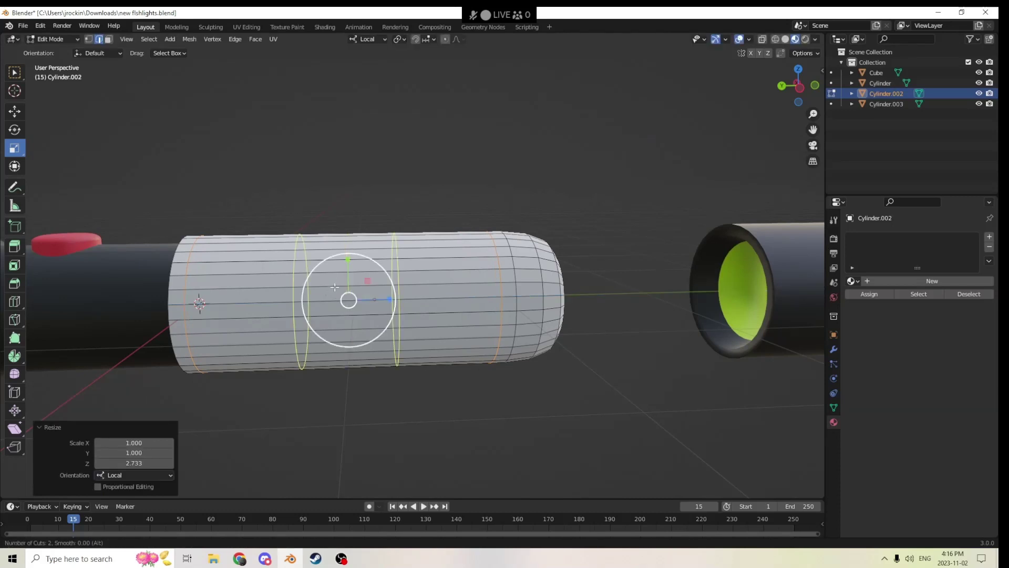
{"action": "left_click", "coordinate": [352, 284]}
{"action": "right_click", "coordinate": [359, 281]}
{"action": "left_click_drag", "start_coordinate": [389, 299], "coordinate": [398, 302]}
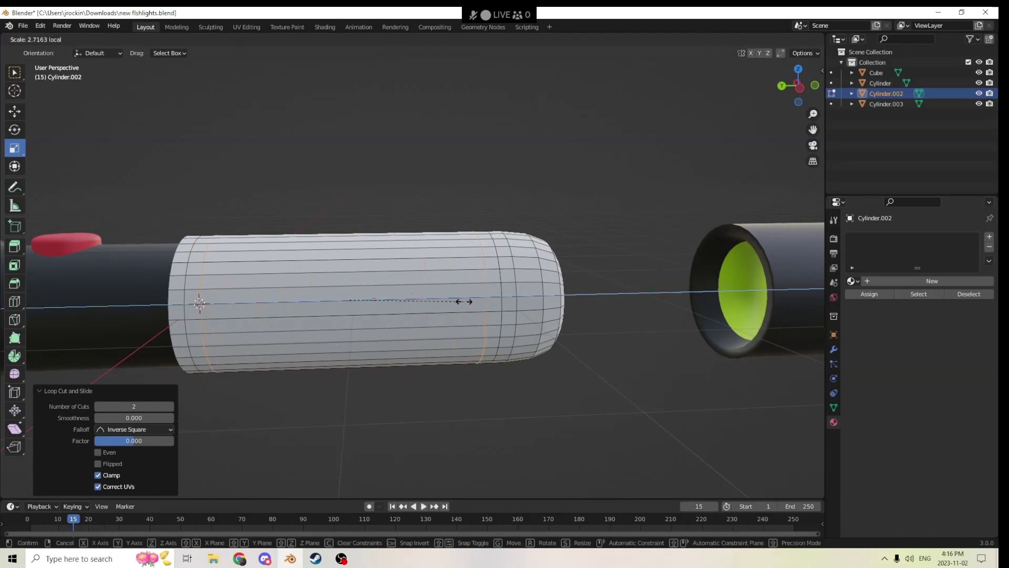
{"action": "left_click_drag", "start_coordinate": [464, 302], "coordinate": [464, 302]}
{"action": "mouse_move", "coordinate": [464, 302]}
{"action": "middle_mouse_down"}
{"action": "mouse_move", "coordinate": [440, 283]}
{"action": "mouse_move", "coordinate": [474, 291]}
{"action": "middle_mouse_up"}
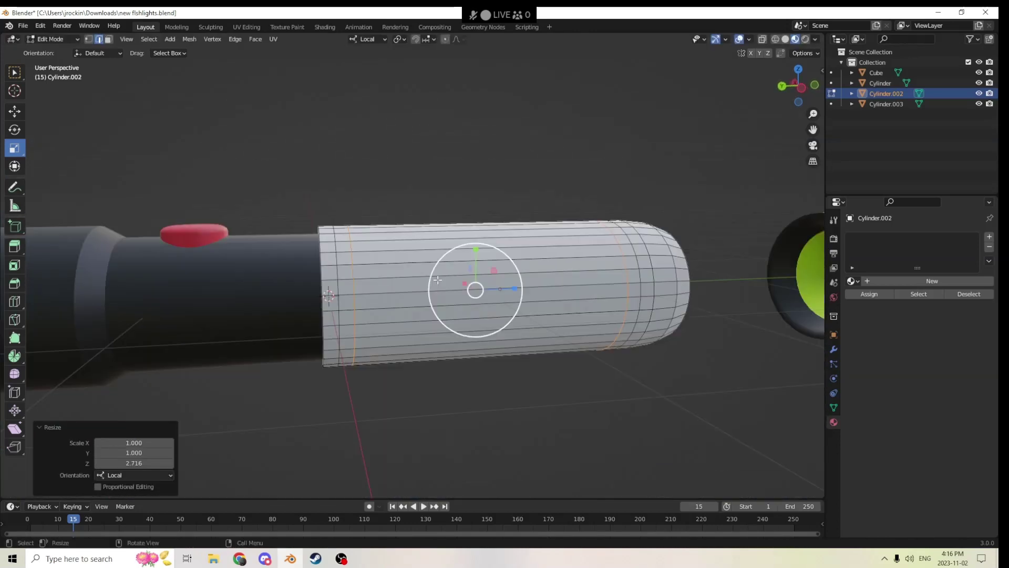
Shrink the selected inner pair of edge loops uniformly to about 0.980 to step the grip surface inward.
{"action": "key", "text": "s"}
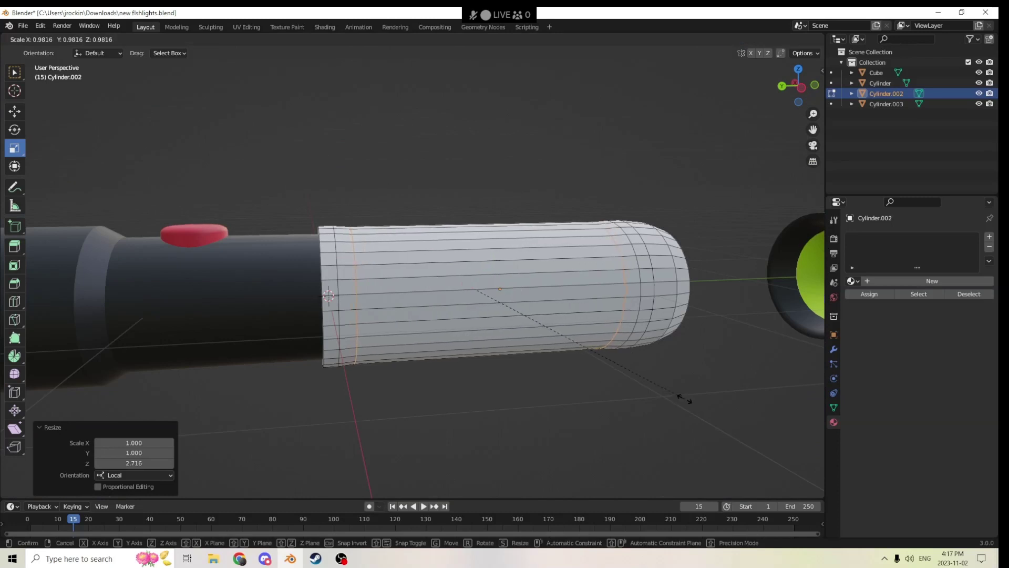
{"action": "left_click", "coordinate": [678, 393]}
{"action": "middle_click_drag", "start_coordinate": [620, 363], "coordinate": [582, 354], "text": "shift"}
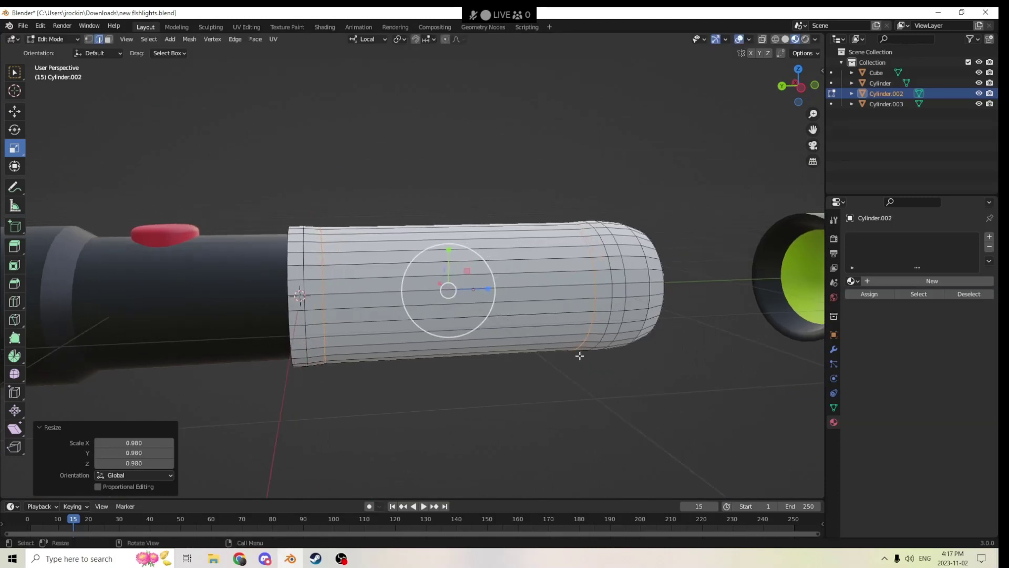
Cut two edge loops in the grip's middle section and spread them by scaling about 2.691 along local Z.
{"action": "key", "text": "ctrl+r"}
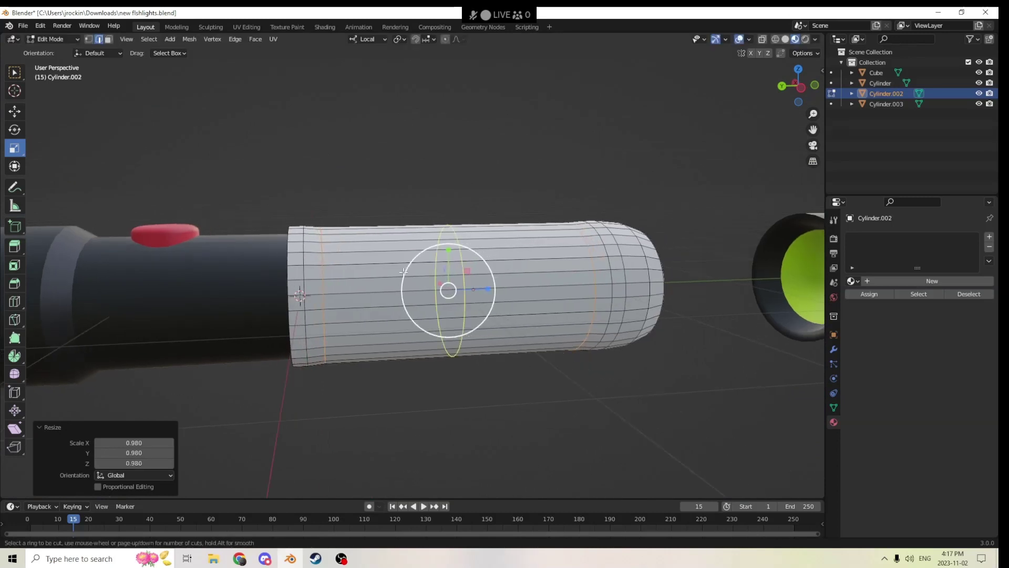
{"action": "left_click", "coordinate": [403, 272]}
{"action": "right_click", "coordinate": [430, 263]}
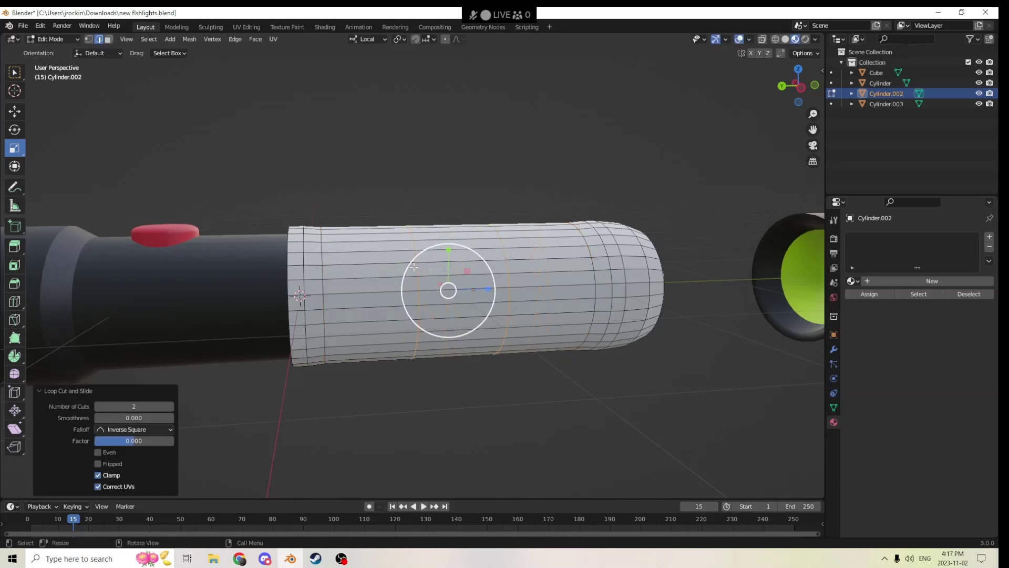
{"action": "middle_click_drag", "start_coordinate": [430, 263], "coordinate": [385, 265], "text": "shift"}
{"action": "left_click_drag", "start_coordinate": [447, 288], "coordinate": [521, 287]}
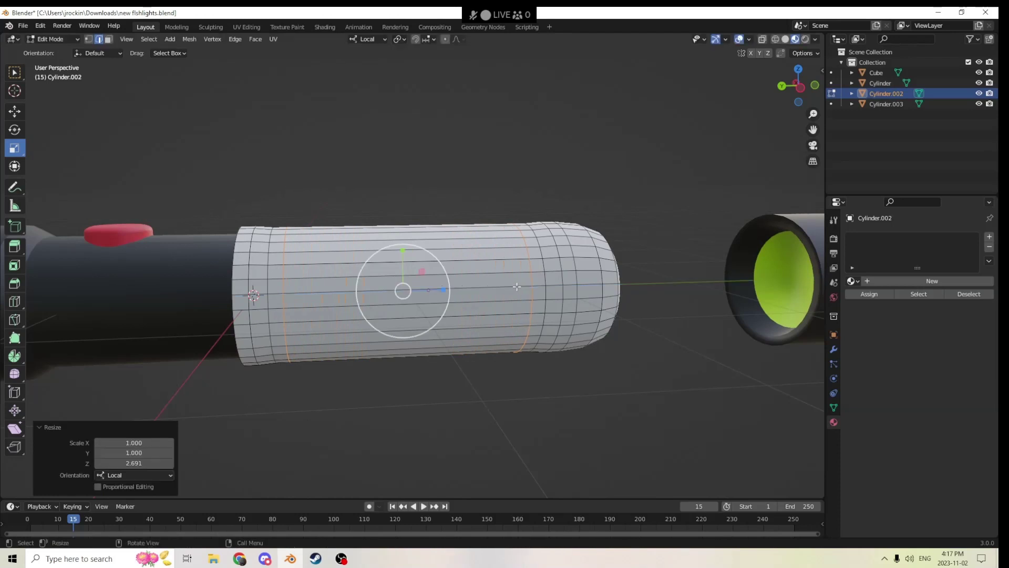
{"action": "middle_click_drag", "start_coordinate": [466, 272], "coordinate": [488, 272]}
Enlarge the newest pair of edge loops uniformly to about 1.023 to step the grip surface back outward.
{"action": "key", "text": "s"}
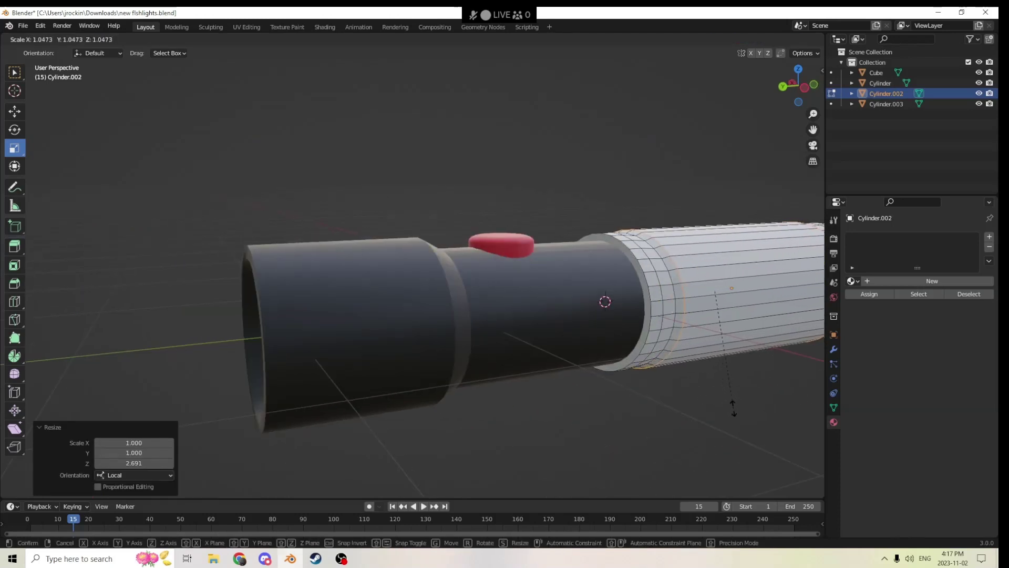
{"action": "left_click", "coordinate": [732, 406]}
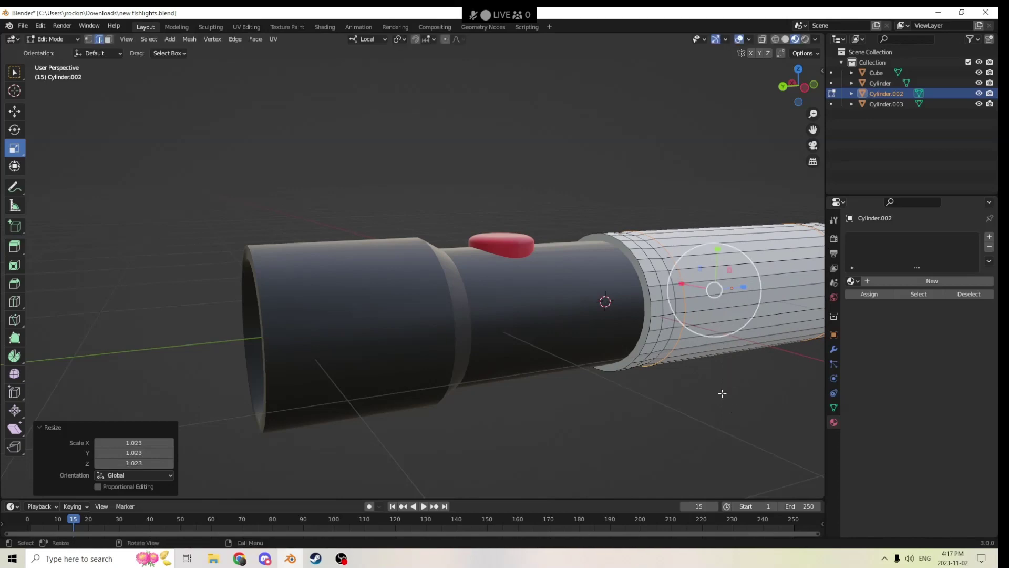
{"action": "middle_click_drag", "start_coordinate": [722, 392], "coordinate": [693, 380]}
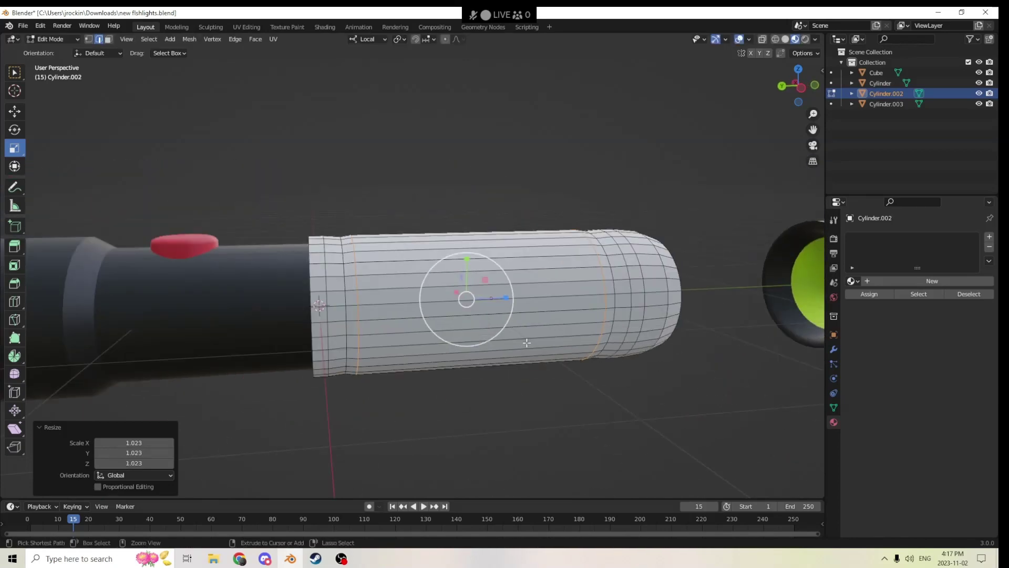
Cut two edge loops inside the enlarged pair and spread them by scaling about 2.720 along local Z.
{"action": "key", "text": "ctrl+r"}
{"action": "scroll", "coordinate": [452, 317], "scroll_direction": "up", "scroll_amount": 1}
{"action": "left_click", "coordinate": [451, 317]}
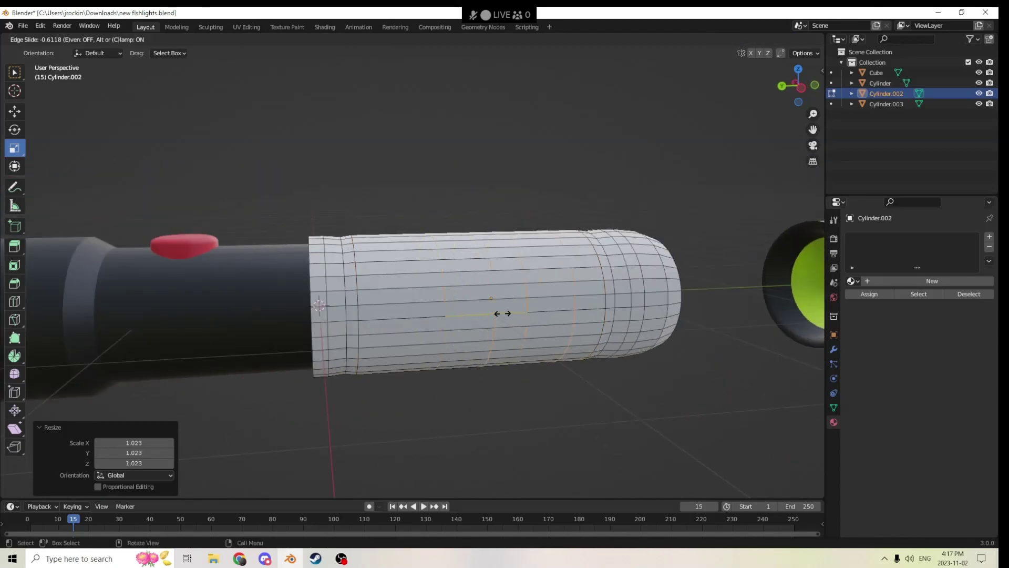
{"action": "right_click", "coordinate": [505, 316]}
{"action": "left_click_drag", "start_coordinate": [506, 297], "coordinate": [585, 292]}
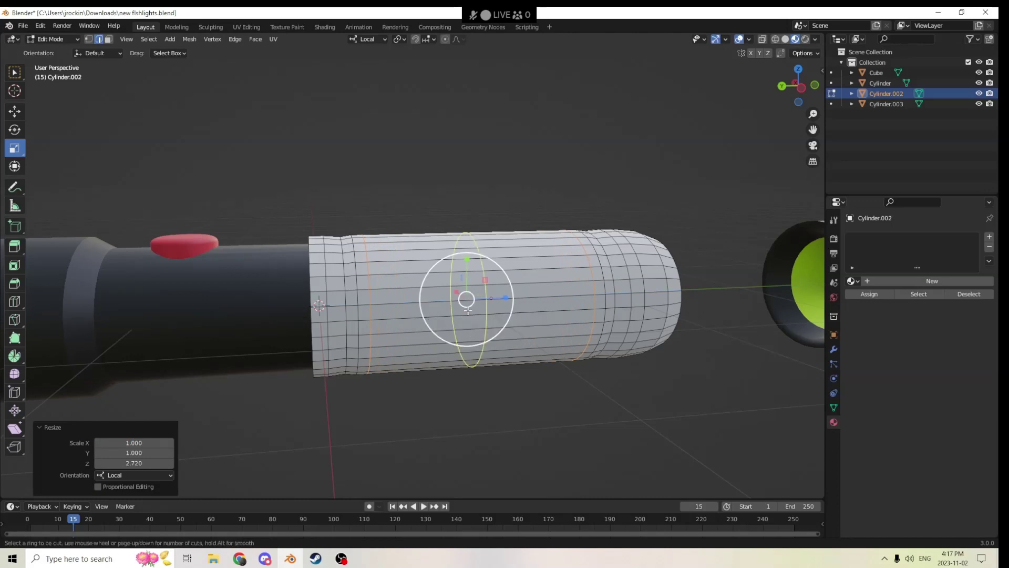
Cut another two edge loops in the remaining middle section and spread them by scaling about 2.710 along local Z.
{"action": "scroll", "coordinate": [468, 311], "scroll_direction": "up", "scroll_amount": 1}
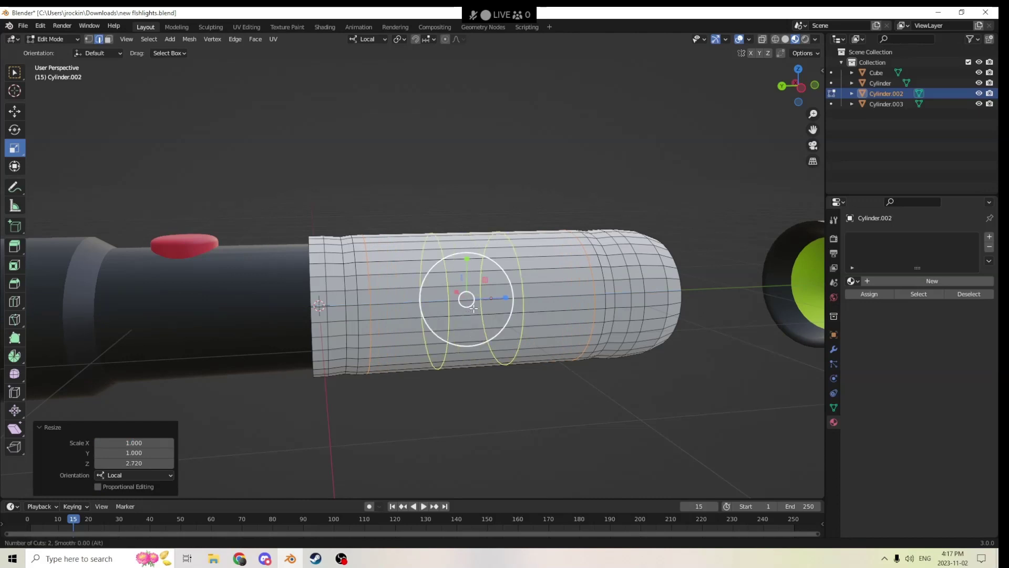
{"action": "left_click", "coordinate": [465, 307]}
{"action": "right_click", "coordinate": [500, 303]}
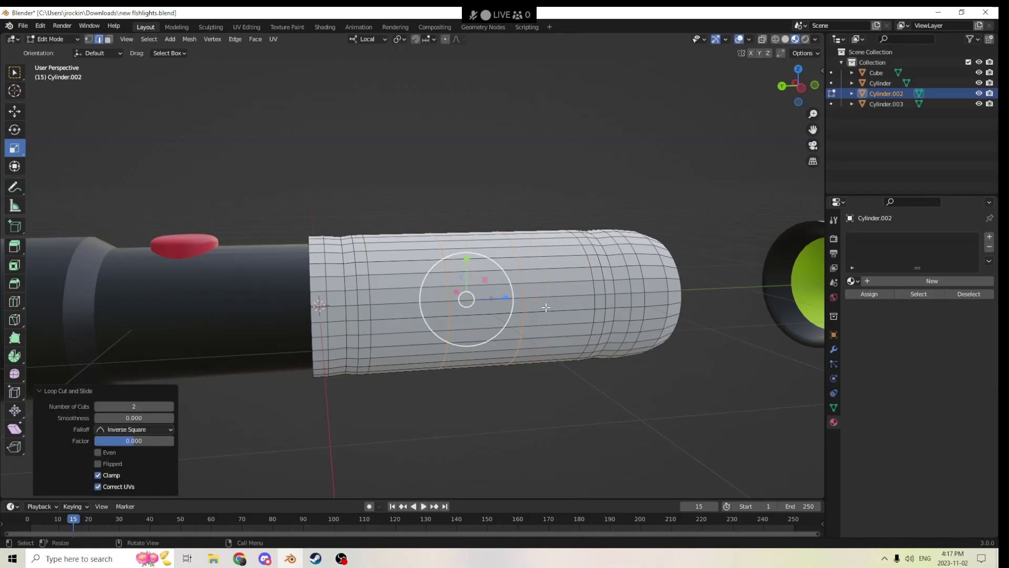
{"action": "left_click_drag", "start_coordinate": [507, 299], "coordinate": [588, 296]}
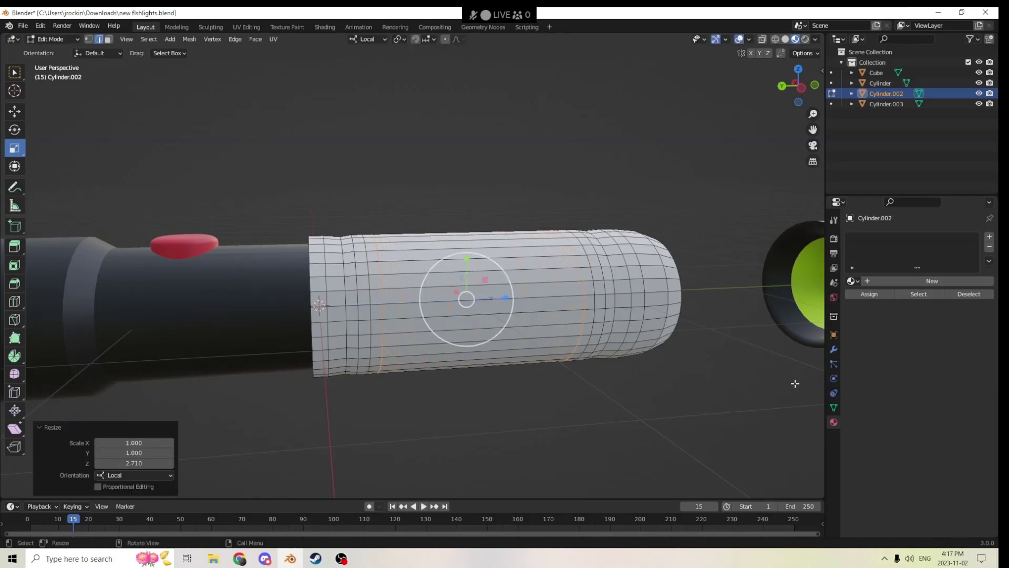
Shrink the newest pair of edge loops uniformly to about 0.967 to step the grip surface inward.
{"action": "key", "text": "s"}
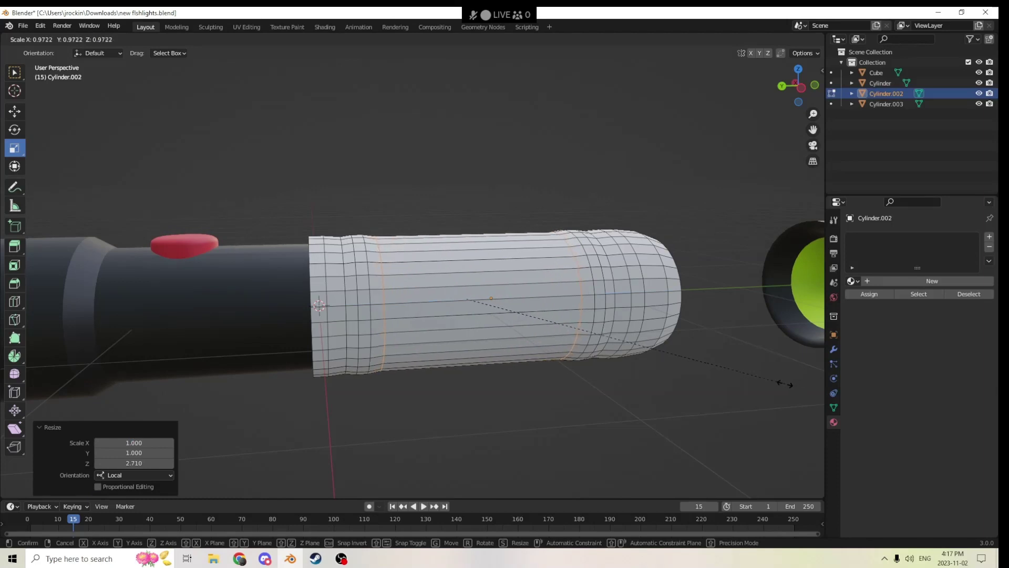
{"action": "left_click", "coordinate": [783, 383]}
{"action": "middle_click_drag", "start_coordinate": [694, 360], "coordinate": [673, 361], "text": "shift"}
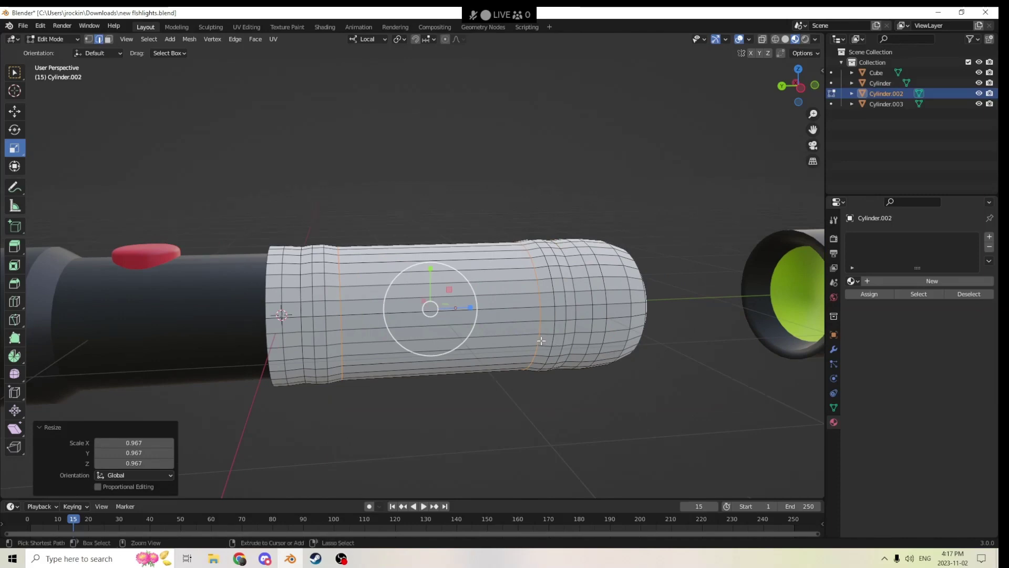
Cut two edge loops inside the shrunken pair and spread them by scaling about 2.528 along local Z.
{"action": "key", "text": "ctrl+r"}
{"action": "left_click", "coordinate": [439, 326]}
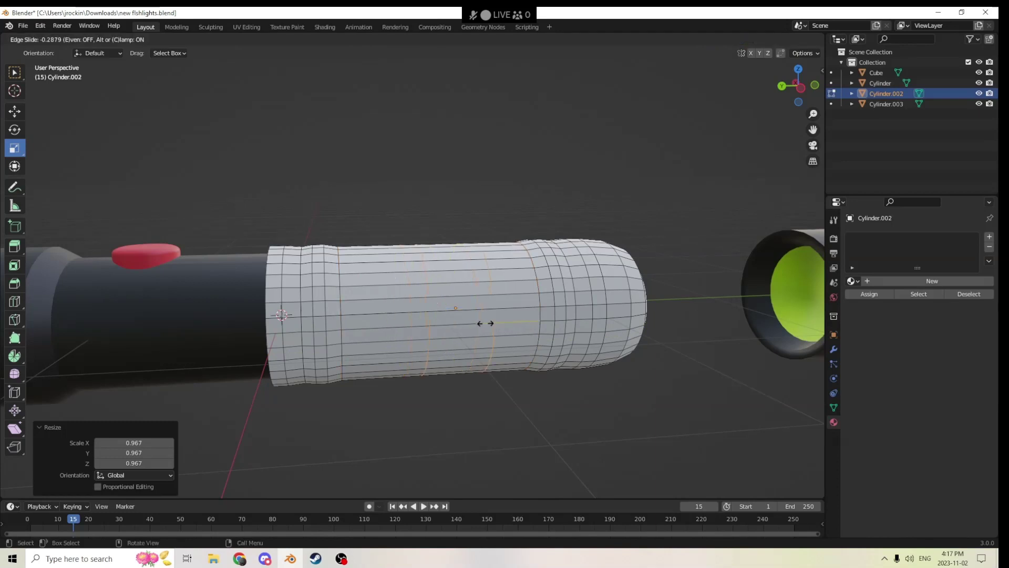
{"action": "right_click", "coordinate": [489, 323]}
{"action": "left_click_drag", "start_coordinate": [476, 305], "coordinate": [478, 305]}
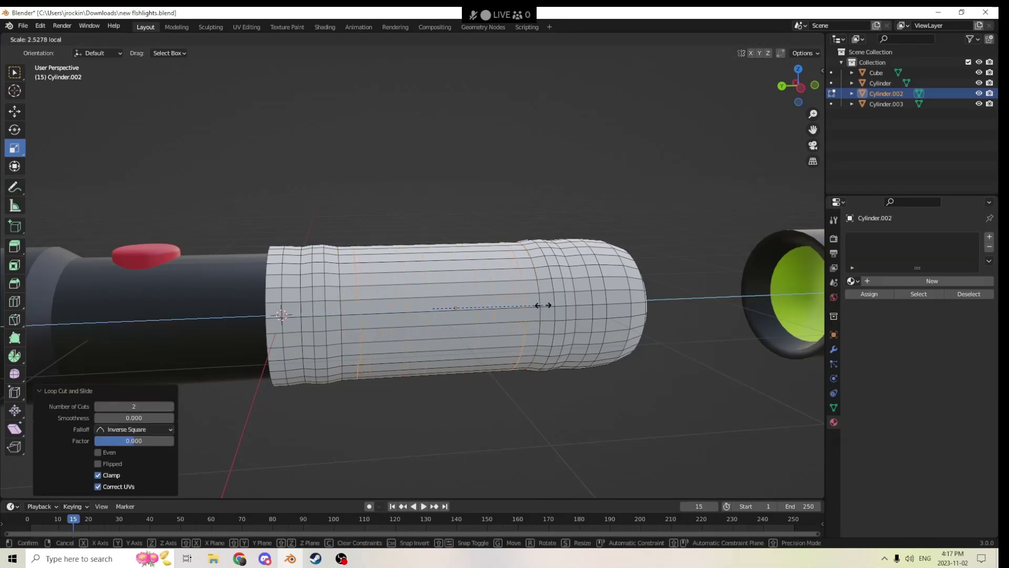
{"action": "left_click", "coordinate": [542, 305]}
Enlarge the newest pair of edge loops uniformly to about 1.042 to step the grip surface back outward.
{"action": "middle_click_drag", "start_coordinate": [541, 305], "coordinate": [525, 331]}
{"action": "key", "text": "s"}
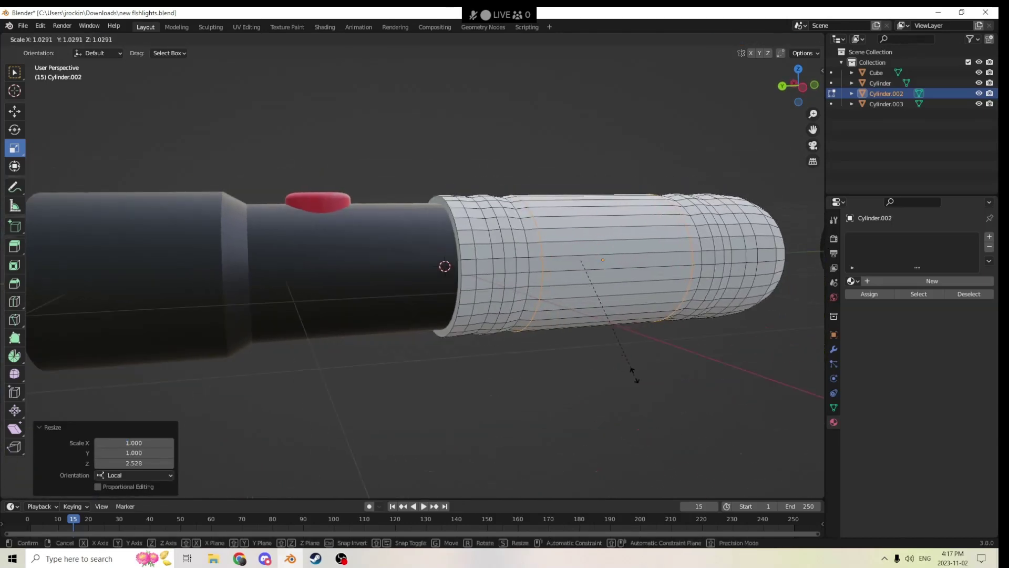
{"action": "left_click", "coordinate": [636, 374]}
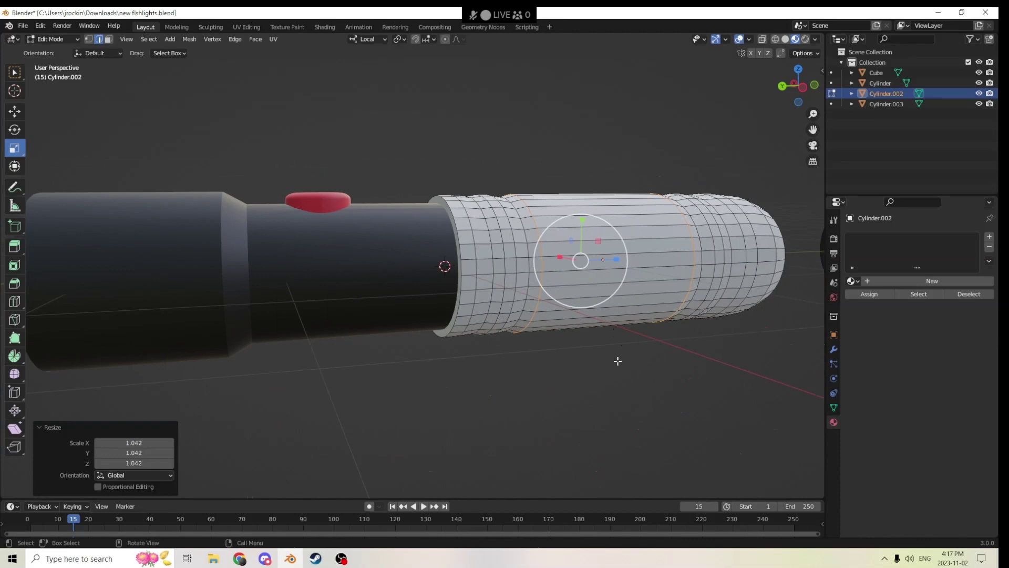
Cut two edge loops inside the enlarged pair and spread them by scaling about 2.540 along local Z.
{"action": "middle_click_drag", "start_coordinate": [618, 361], "coordinate": [603, 359]}
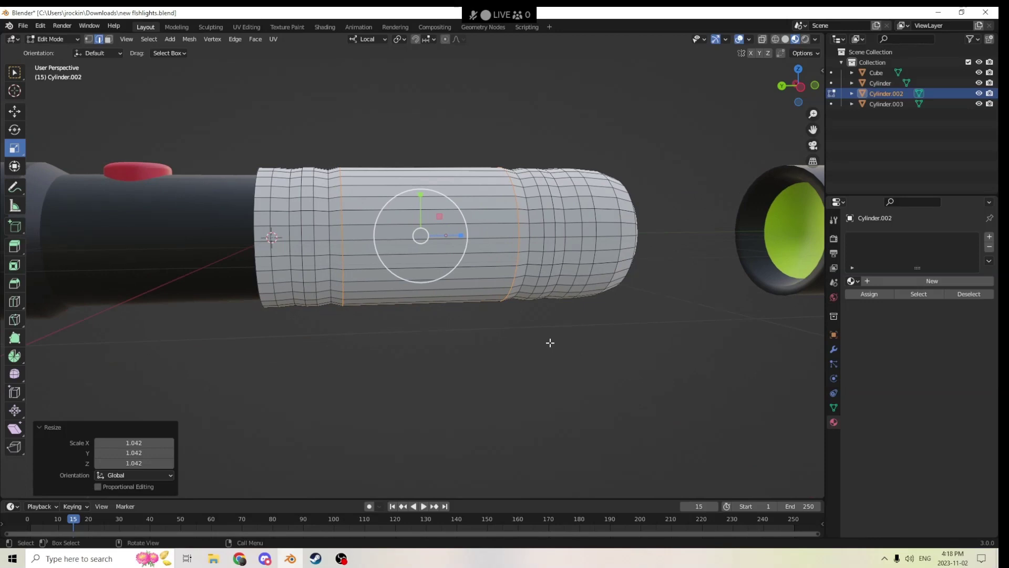
{"action": "key", "text": "ctrl+r"}
{"action": "scroll", "coordinate": [393, 257], "scroll_direction": "up", "scroll_amount": 1}
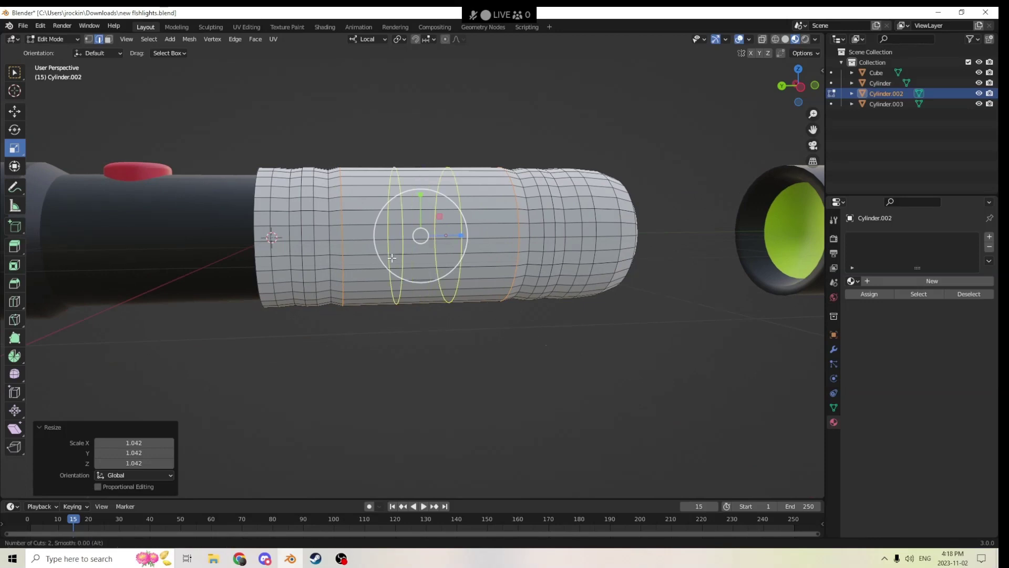
{"action": "left_click", "coordinate": [452, 240]}
{"action": "right_click", "coordinate": [454, 240]}
{"action": "left_click_drag", "start_coordinate": [464, 236], "coordinate": [473, 235]}
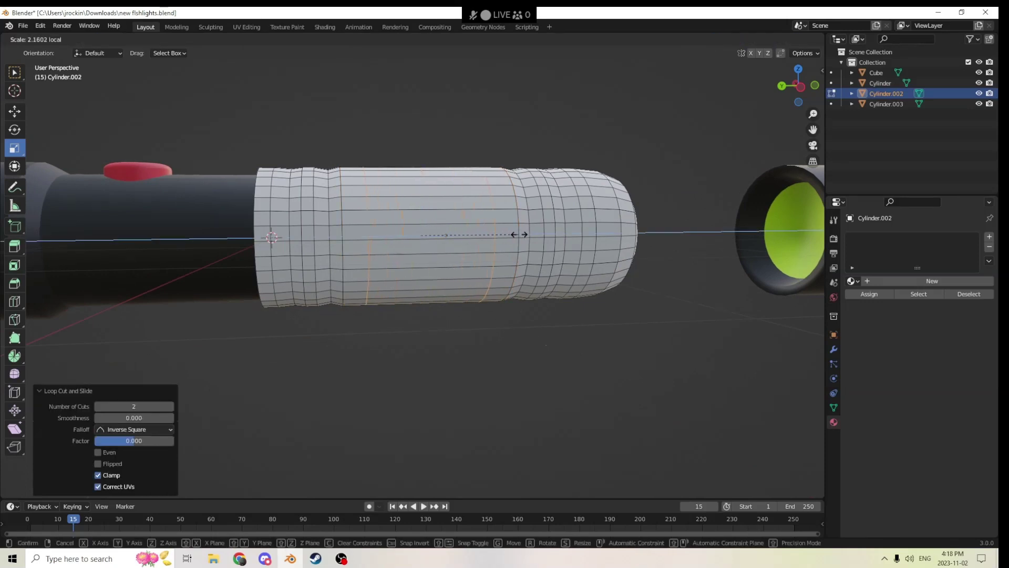
{"action": "left_click_drag", "start_coordinate": [536, 237], "coordinate": [535, 238]}
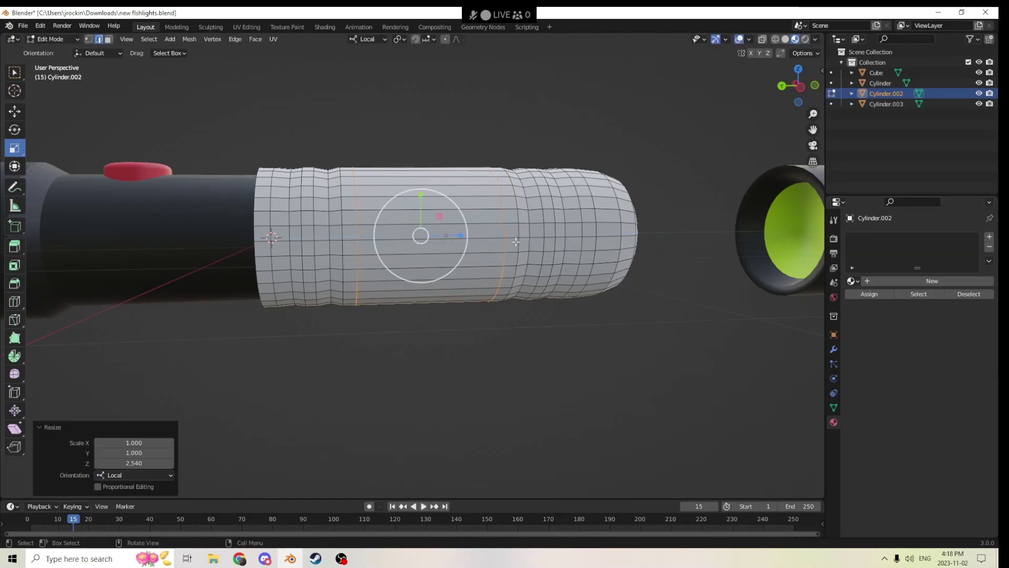
Cut another two edge loops in the grip's remaining middle section and spread them by scaling about 2.616 along local Z.
{"action": "middle_click_drag", "start_coordinate": [505, 248], "coordinate": [500, 248]}
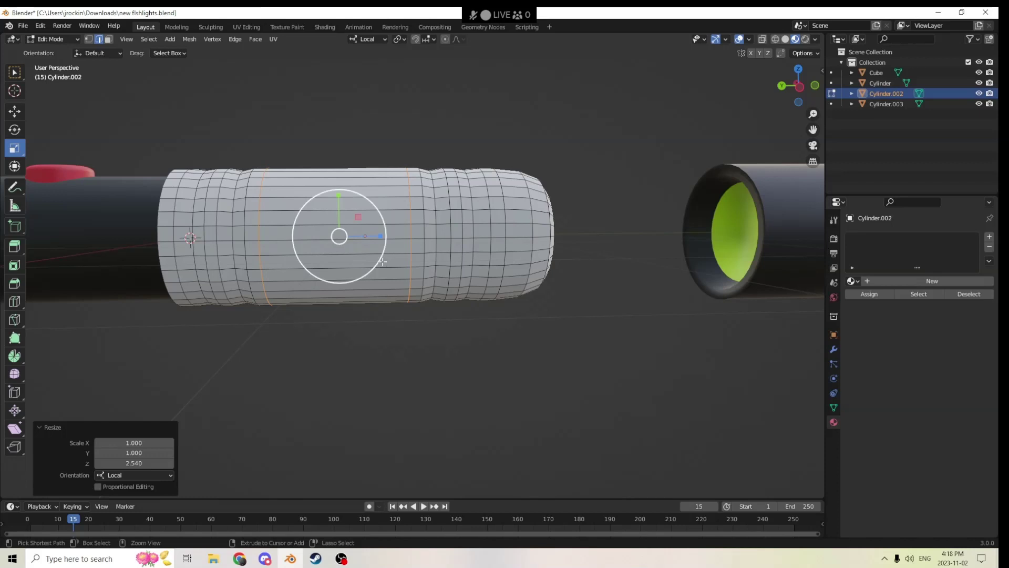
{"action": "key", "text": "ctrl+r"}
{"action": "scroll", "coordinate": [342, 254], "scroll_direction": "up", "scroll_amount": 1}
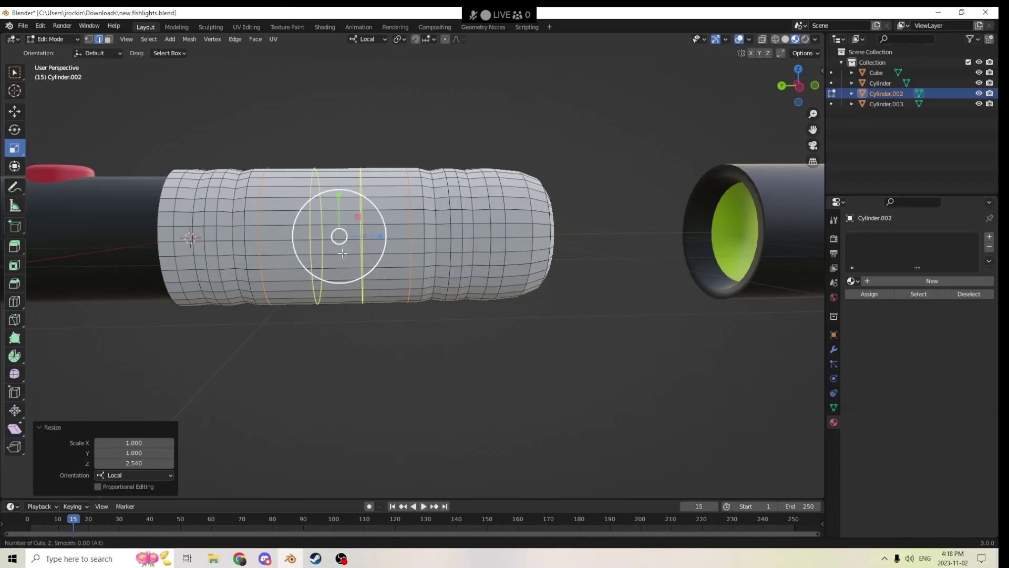
{"action": "left_click", "coordinate": [342, 254]}
{"action": "left_click", "coordinate": [351, 251]}
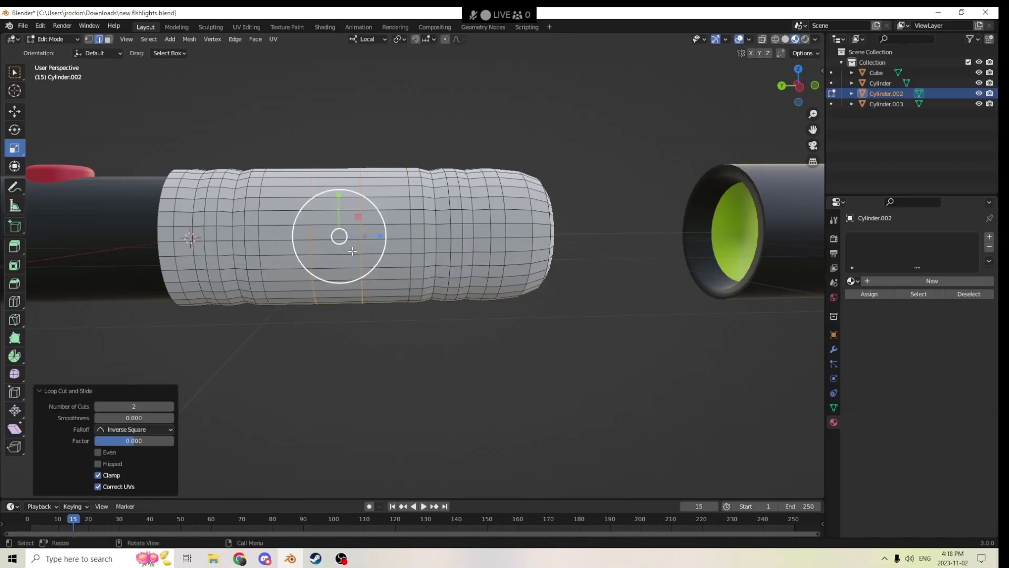
{"action": "key", "text": "s"}
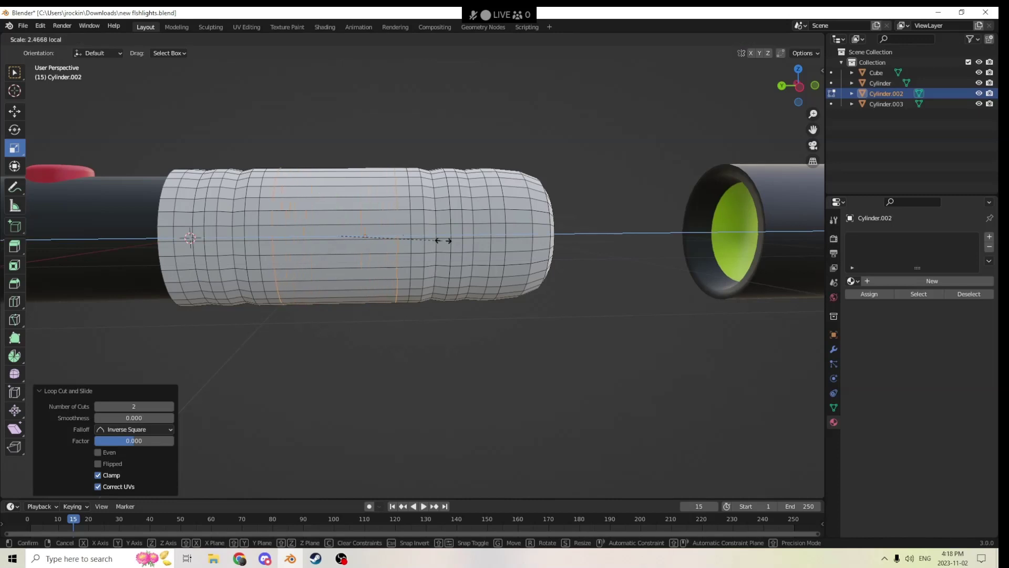
{"action": "left_click", "coordinate": [449, 241]}
Shrink the newest pair of edge loops uniformly to about 0.961 to form the next groove.
{"action": "middle_click_drag", "start_coordinate": [450, 242], "coordinate": [463, 248]}
{"action": "key", "text": "s"}
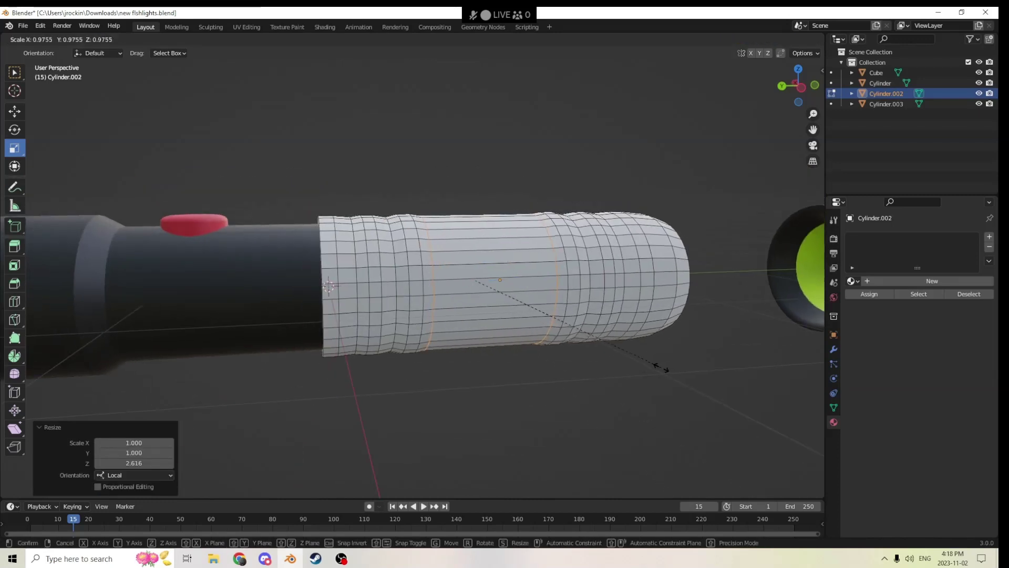
{"action": "left_click", "coordinate": [659, 367]}
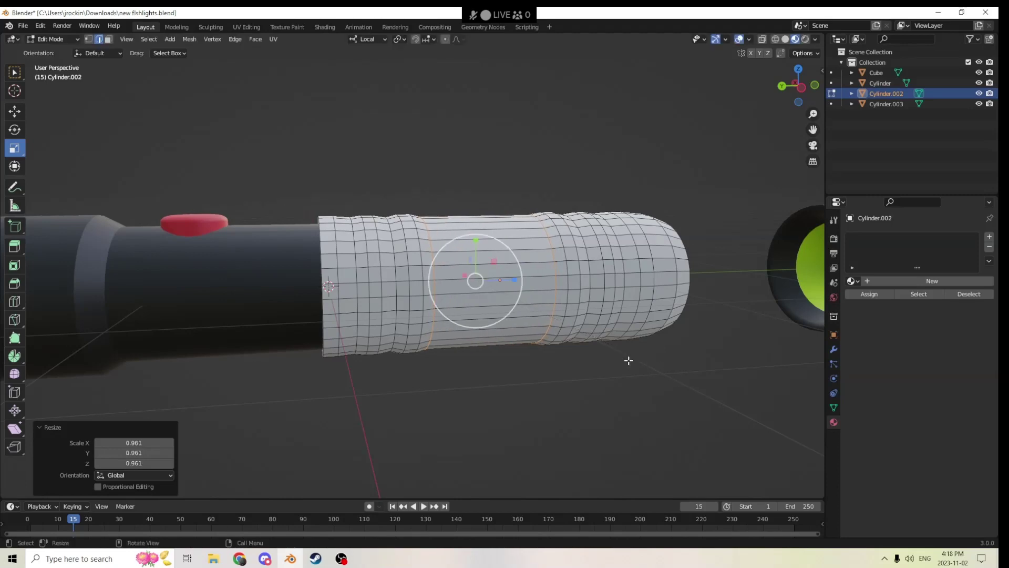
Cut two edge loops inside the new groove and spread them by scaling about 2.297 along local Z.
{"action": "middle_click_drag", "start_coordinate": [629, 356], "coordinate": [437, 295]}
{"action": "key", "text": "ctrl+r"}
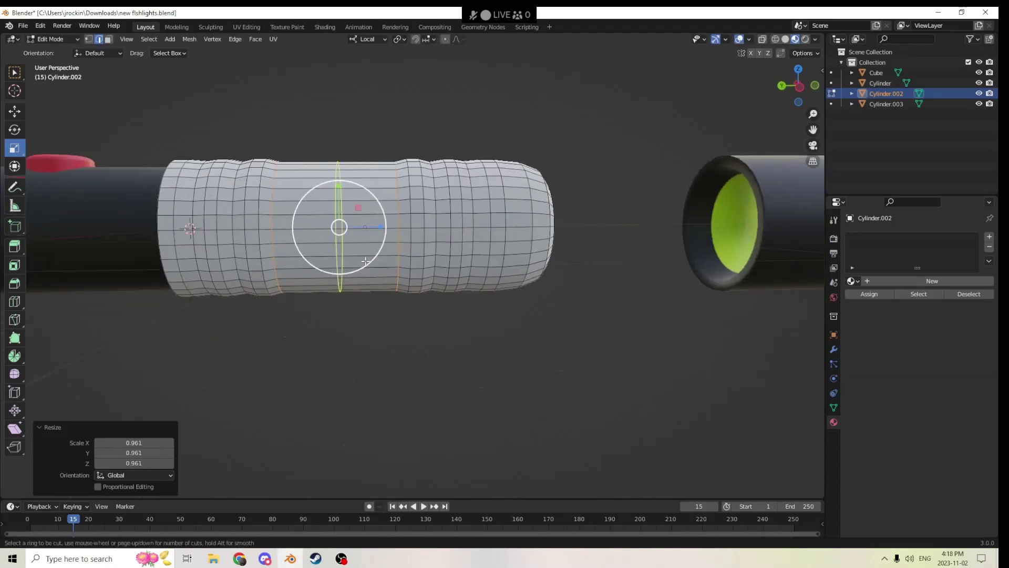
{"action": "scroll", "coordinate": [370, 263], "scroll_direction": "up", "scroll_amount": 1}
{"action": "left_click", "coordinate": [379, 261]}
{"action": "right_click", "coordinate": [384, 258]}
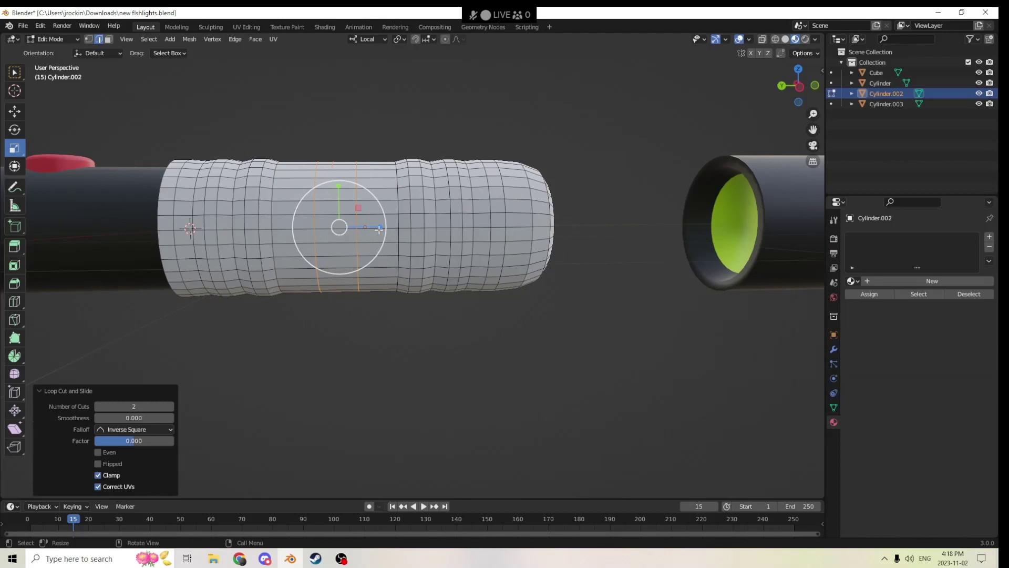
{"action": "left_click_drag", "start_coordinate": [380, 227], "coordinate": [411, 228]}
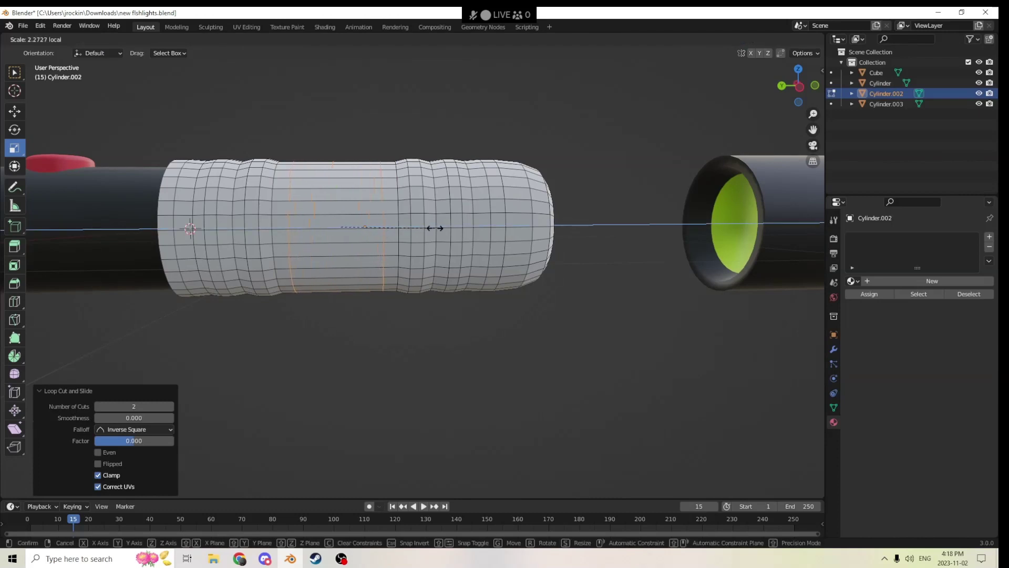
{"action": "left_click_drag", "start_coordinate": [436, 227], "coordinate": [436, 228]}
Enlarge the innermost pair of edge loops uniformly to about 1.042 to raise the surface beside the groove.
{"action": "middle_click_drag", "start_coordinate": [393, 187], "coordinate": [443, 235], "text": "shift"}
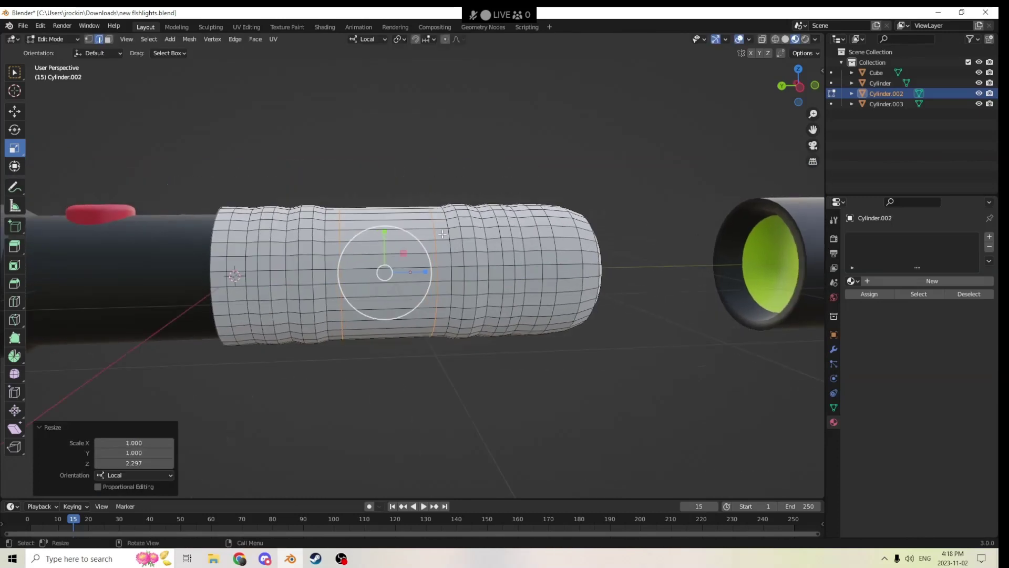
{"action": "key", "text": "s"}
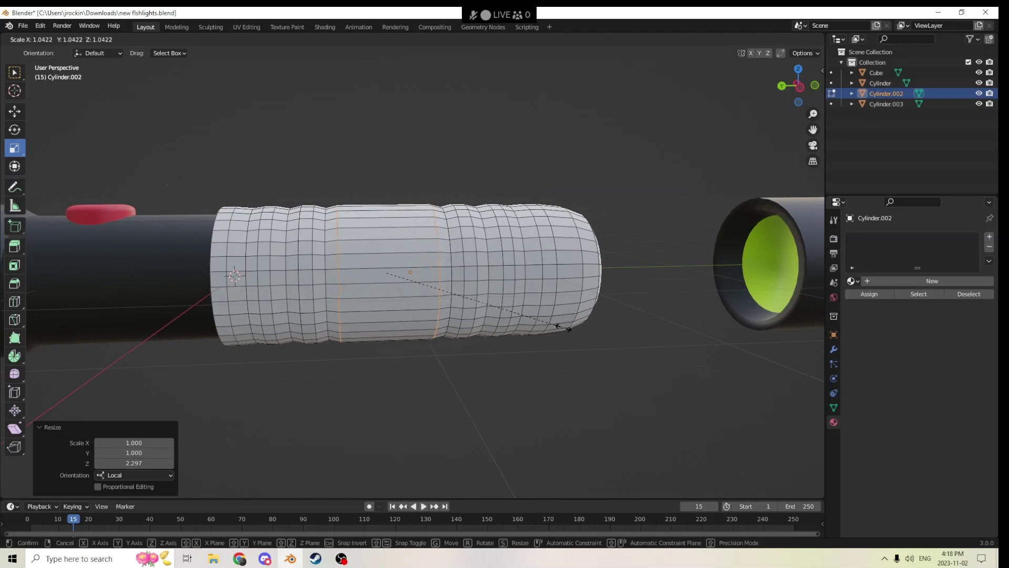
{"action": "left_click", "coordinate": [564, 327]}
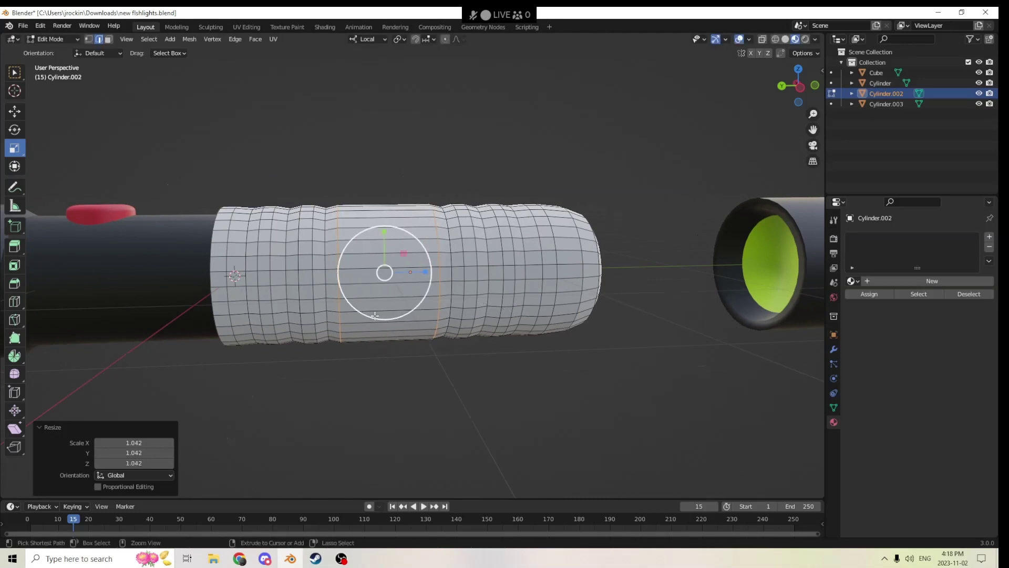
Cut two edge loops inside the raised pair and spread them by scaling about 2.052 along local Z.
{"action": "key", "text": "ctrl+r"}
{"action": "scroll", "coordinate": [370, 299], "scroll_direction": "up", "scroll_amount": 1}
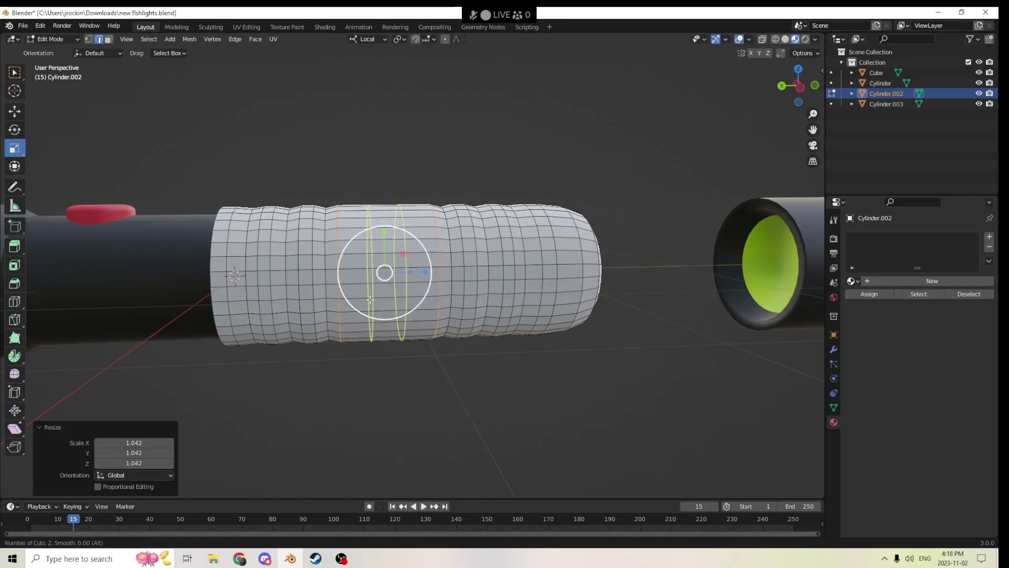
{"action": "left_click", "coordinate": [382, 298]}
{"action": "right_click", "coordinate": [378, 295]}
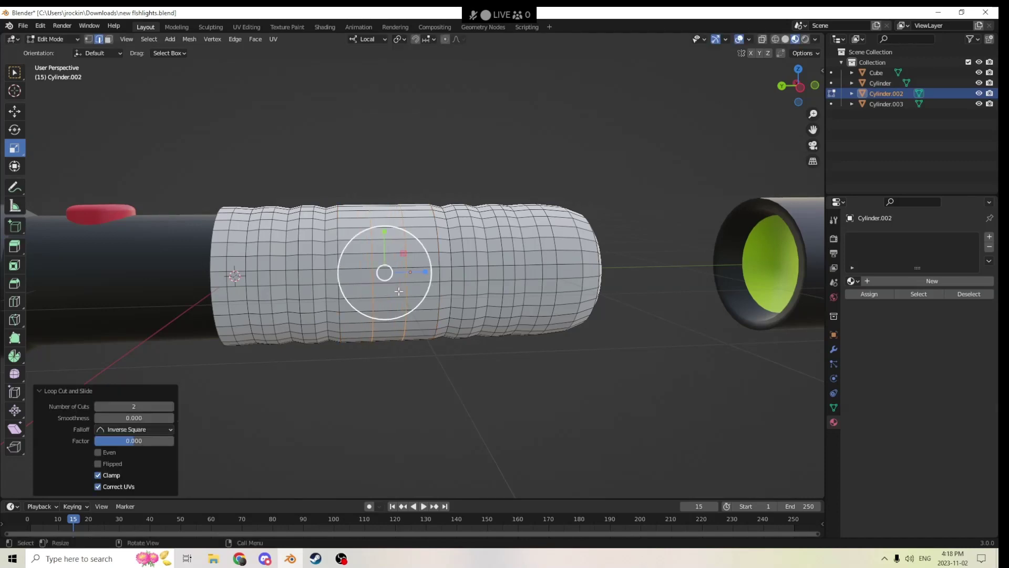
{"action": "left_click_drag", "start_coordinate": [425, 272], "coordinate": [481, 272]}
{"action": "middle_click_drag", "start_coordinate": [481, 272], "coordinate": [494, 280]}
{"action": "key", "text": "s"}
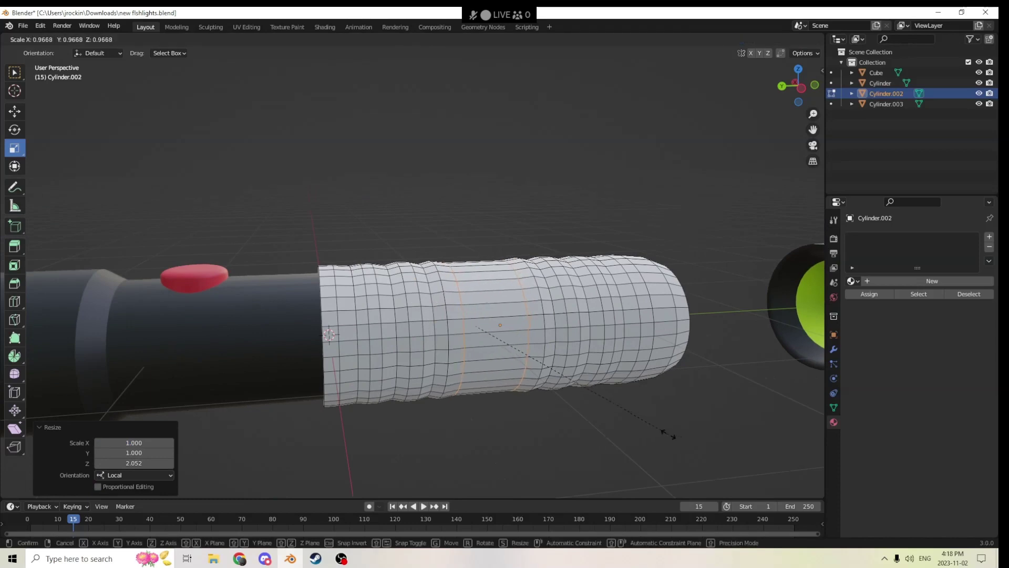
{"action": "left_click", "coordinate": [666, 432]}
{"action": "middle_click_drag", "start_coordinate": [636, 407], "coordinate": [604, 390]}
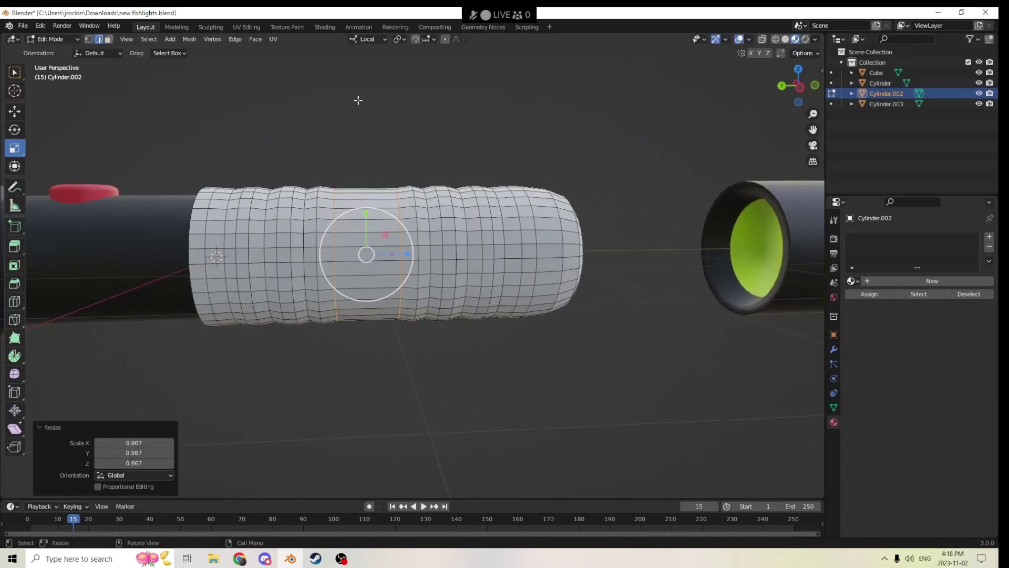
{"action": "left_click", "coordinate": [40, 26]}
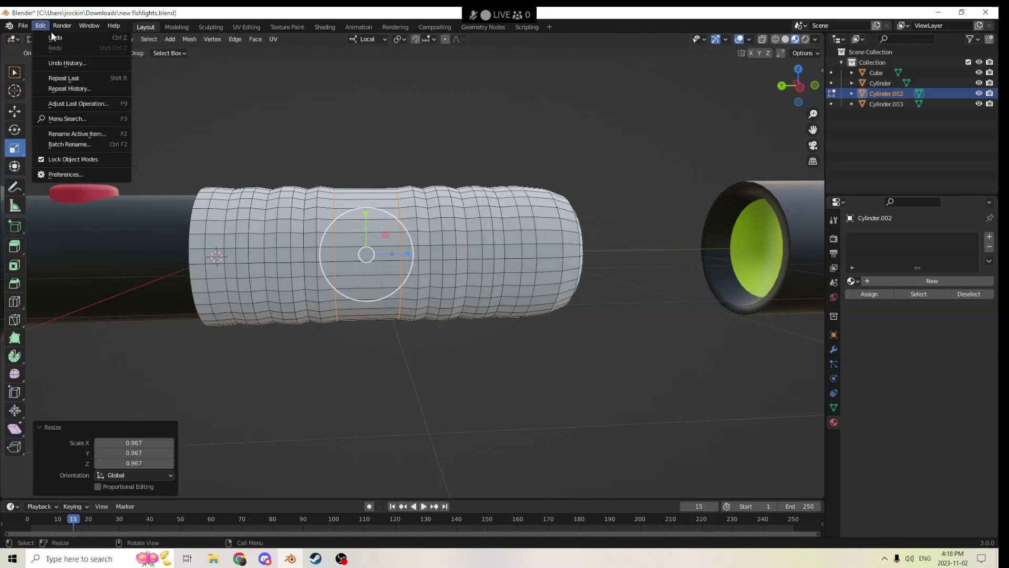
{"action": "left_click", "coordinate": [62, 42]}
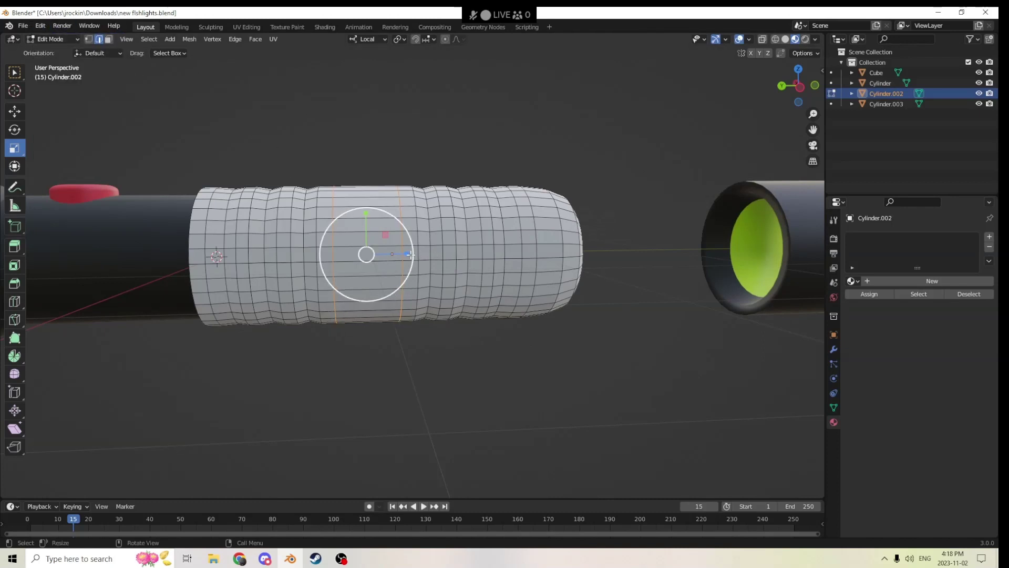
Spread the newest pair of edge loops slightly further apart by scaling about 1.069 along local Z.
{"action": "left_click_drag", "start_coordinate": [408, 254], "coordinate": [415, 254]}
{"action": "middle_click_drag", "start_coordinate": [415, 254], "coordinate": [588, 284]}
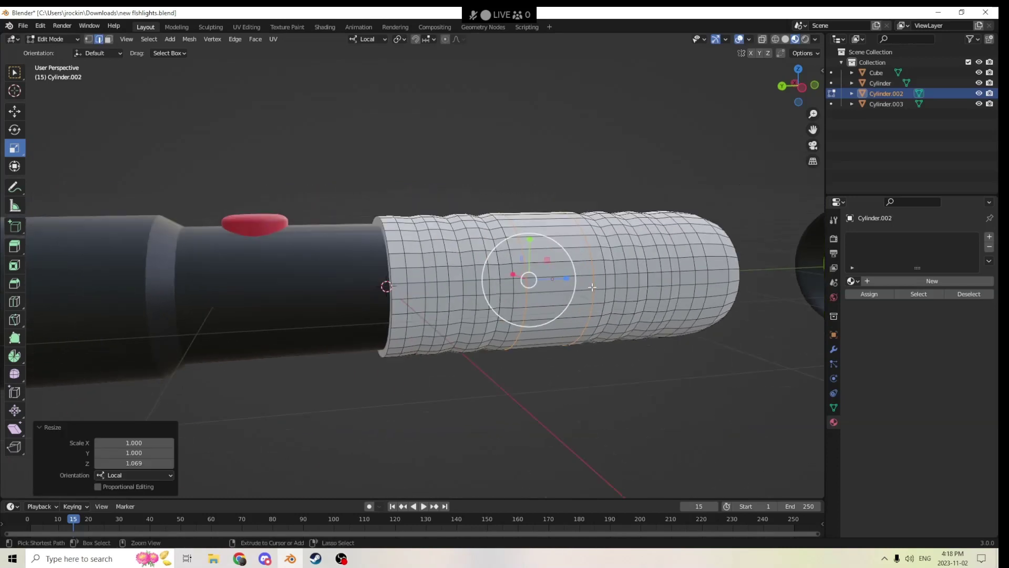
Cut two edge loops between the innermost pair and spread them by scaling about 1.956 along local Z.
{"action": "key", "text": "ctrl+r"}
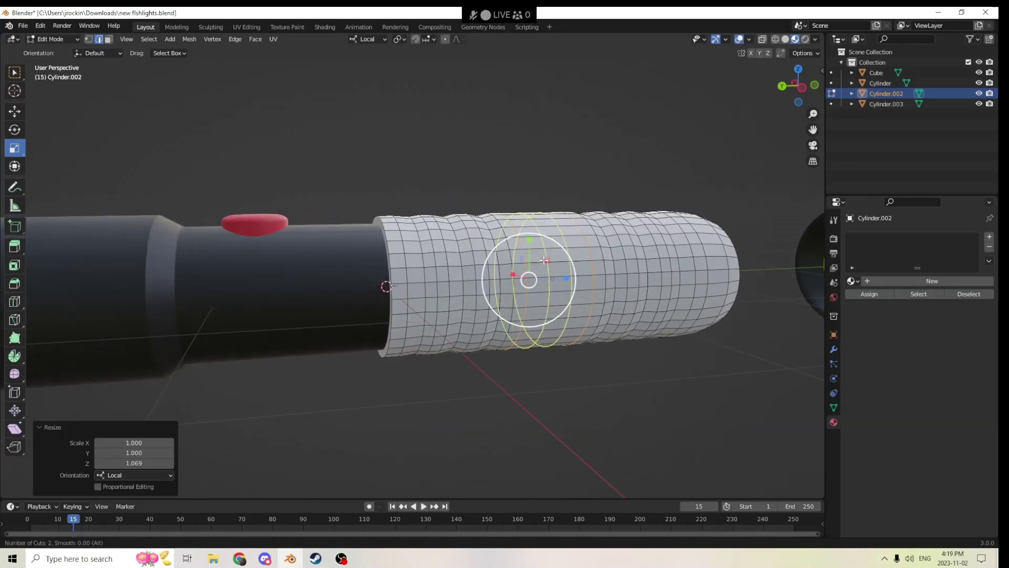
{"action": "left_click", "coordinate": [545, 259]}
{"action": "right_click", "coordinate": [552, 257]}
{"action": "middle_click_drag", "start_coordinate": [552, 257], "coordinate": [541, 255]}
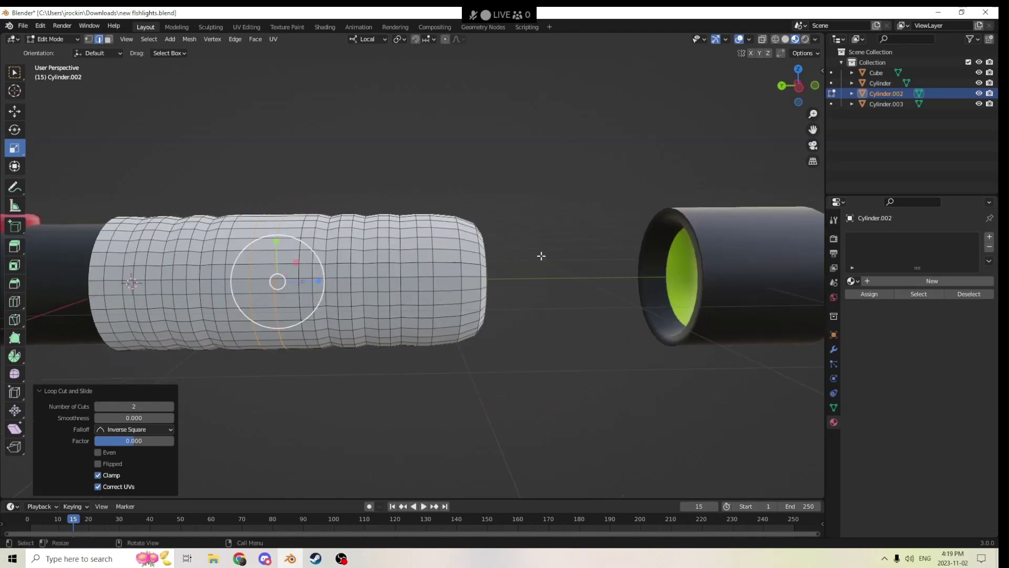
{"action": "left_click_drag", "start_coordinate": [321, 281], "coordinate": [362, 291]}
Shrink the newest pair of edge loops uniformly to about 0.954 to form the central groove.
{"action": "middle_click_drag", "start_coordinate": [368, 294], "coordinate": [573, 359]}
{"action": "key", "text": "s"}
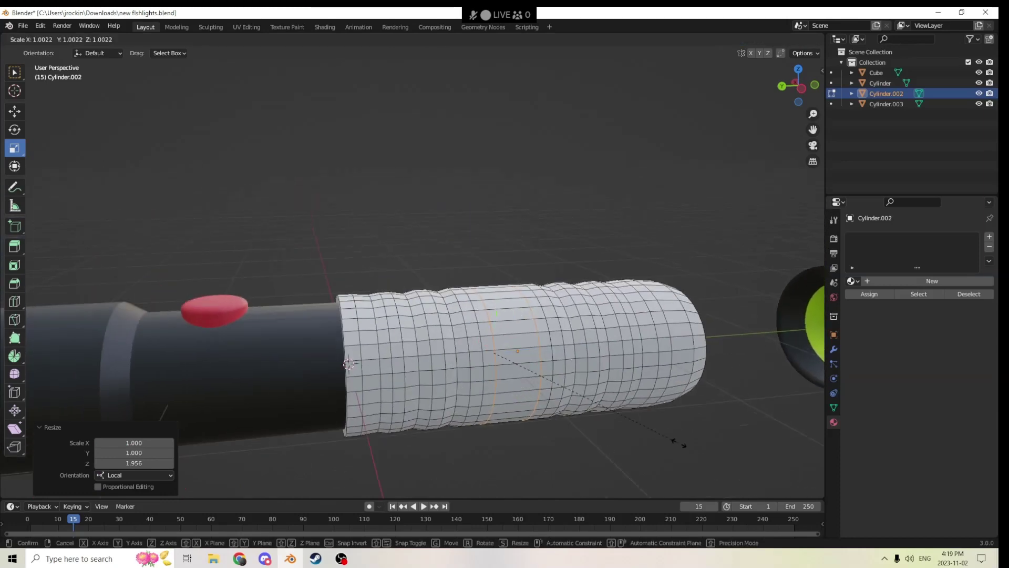
{"action": "left_click", "coordinate": [669, 439]}
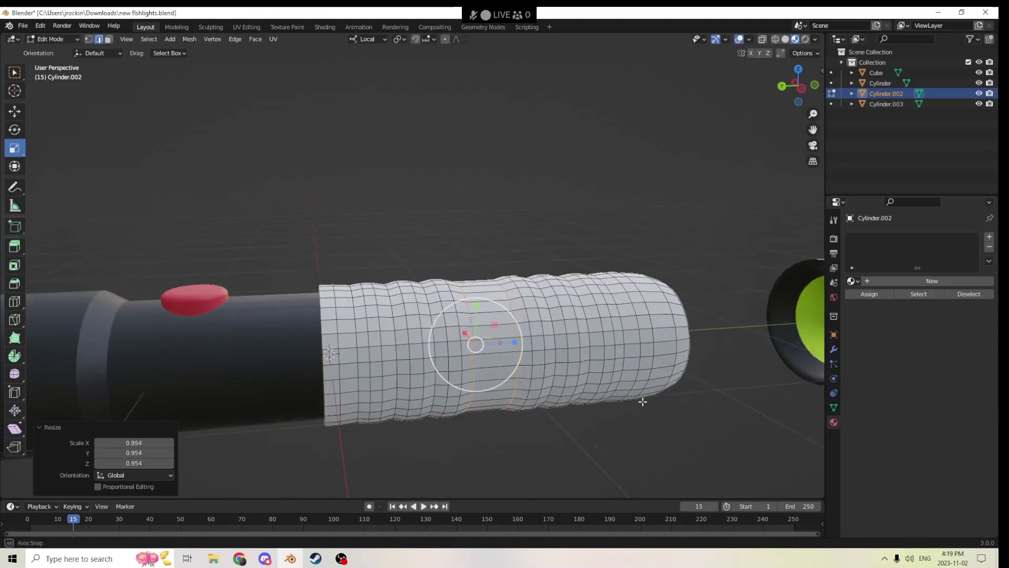
Cut two centred edge loops inside the grip's central groove.
{"action": "middle_click_drag", "start_coordinate": [642, 401], "coordinate": [462, 334]}
{"action": "key", "text": "ctrl+r"}
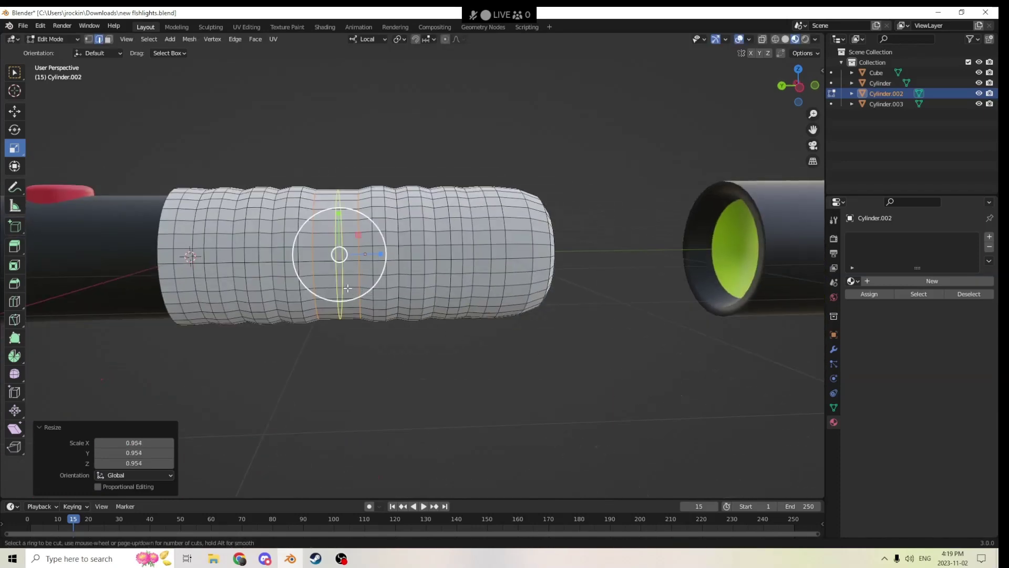
{"action": "scroll", "coordinate": [342, 287], "scroll_direction": "up", "scroll_amount": 1}
{"action": "left_click", "coordinate": [345, 286]}
{"action": "right_click", "coordinate": [347, 288]}
{"action": "middle_click_drag", "start_coordinate": [347, 288], "coordinate": [369, 298]}
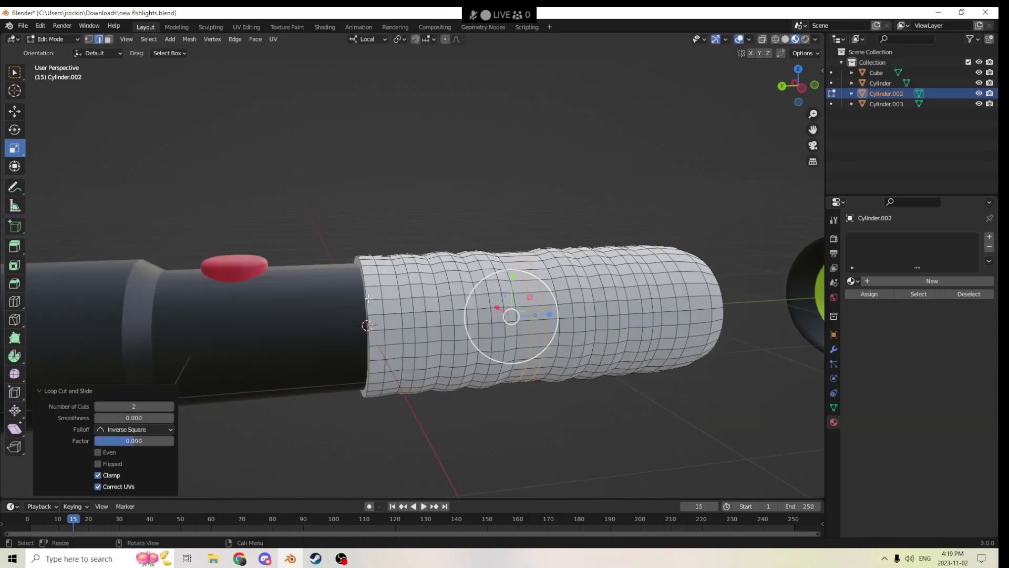
Enlarge the newest pair of edge loops uniformly to about 1.036 to raise a ridge inside the grip's central groove.
{"action": "key", "text": "s"}
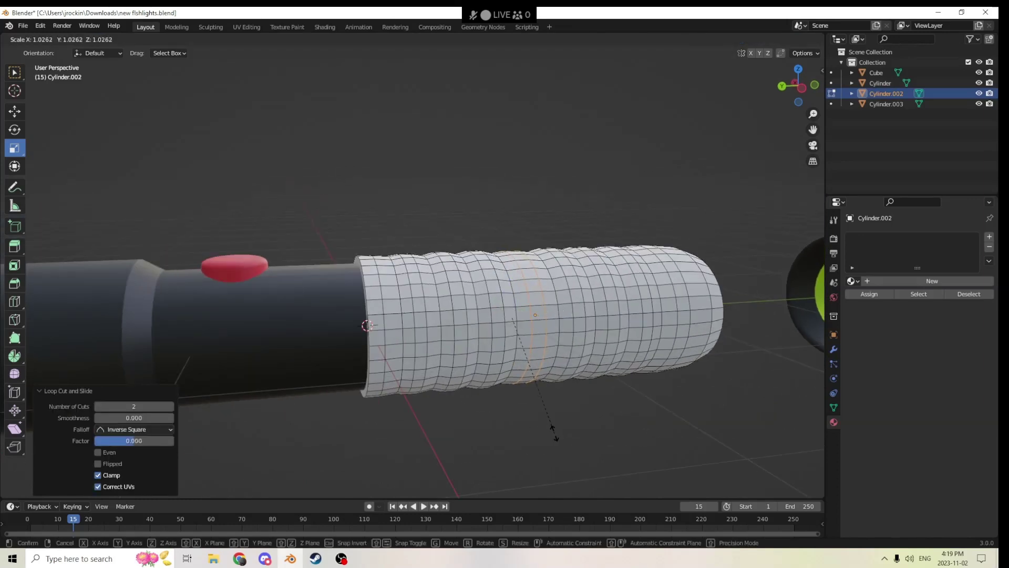
{"action": "left_click", "coordinate": [557, 432]}
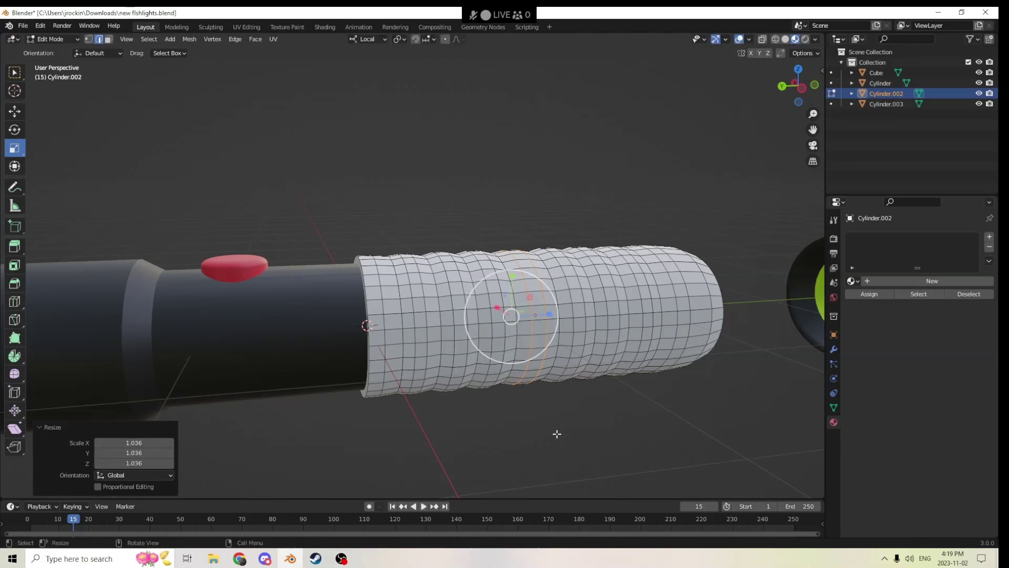
{"action": "scroll", "coordinate": [532, 412], "scroll_direction": "down", "scroll_amount": 3}
{"action": "scroll", "coordinate": [511, 402], "scroll_direction": "up", "scroll_amount": 1}
{"action": "key", "text": "Tab"}
{"action": "middle_click_drag", "start_coordinate": [507, 396], "coordinate": [529, 387]}
Try to apply smooth shading to the grip.
{"action": "right_click", "coordinate": [546, 355]}
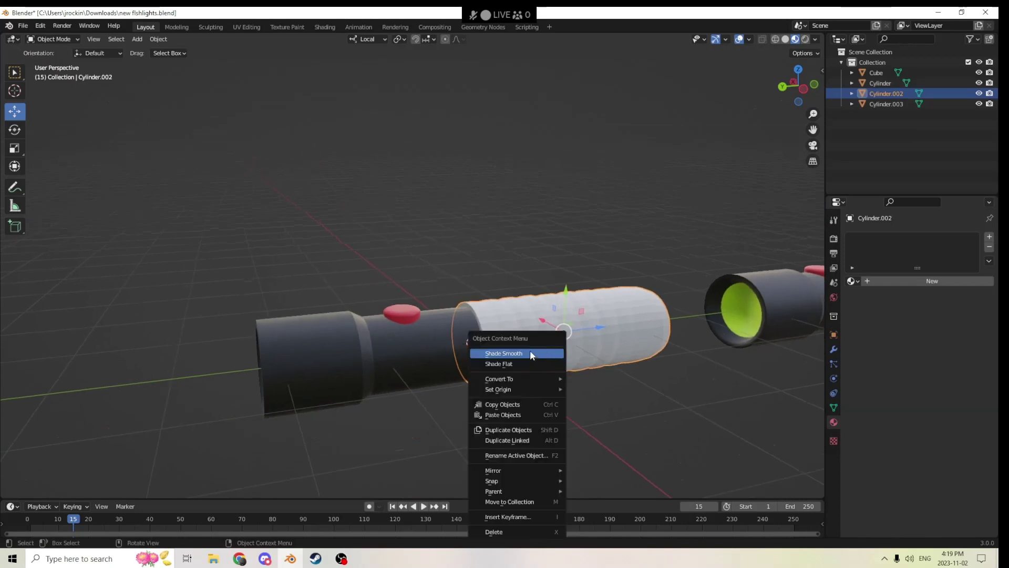
{"action": "right_click", "coordinate": [451, 296]}
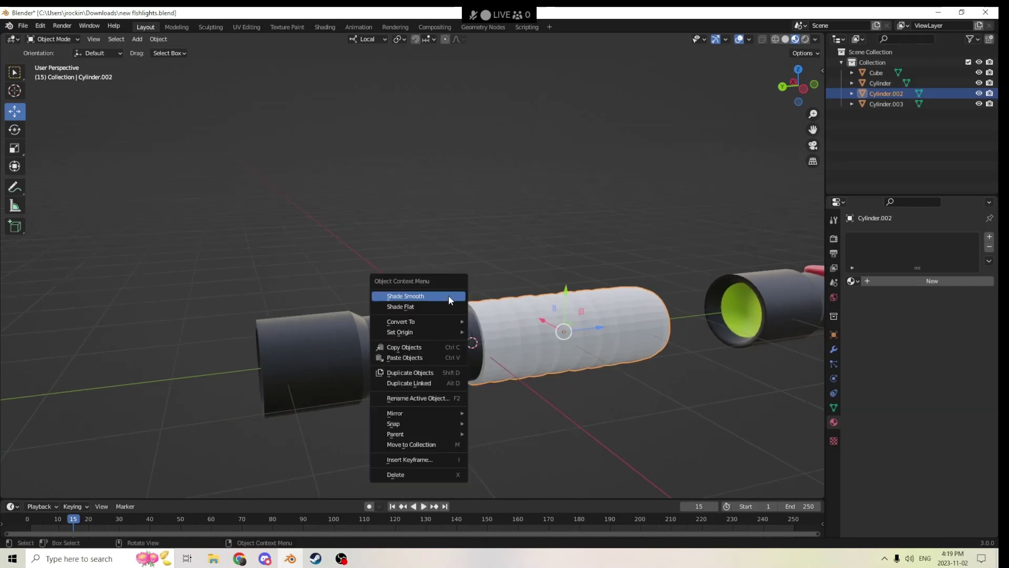
{"action": "left_click", "coordinate": [492, 355]}
Duplicate the flashlight body in place and subtract the copy from the grip with an Auto Boolean Difference.
{"action": "middle_click_drag", "start_coordinate": [492, 355], "coordinate": [512, 326]}
{"action": "left_click", "coordinate": [404, 337]}
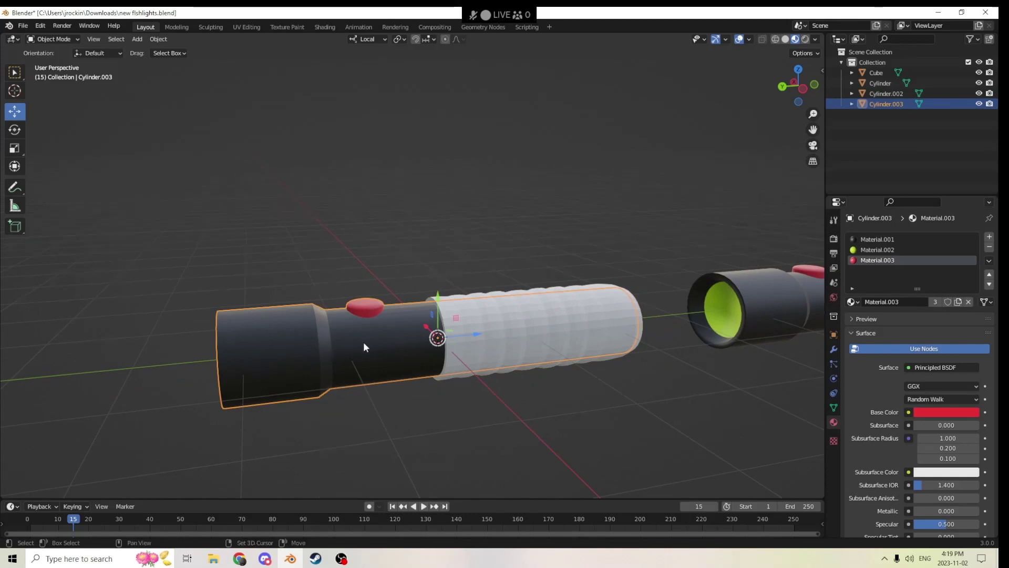
{"action": "key", "text": "shift+d"}
{"action": "right_click", "coordinate": [451, 279]}
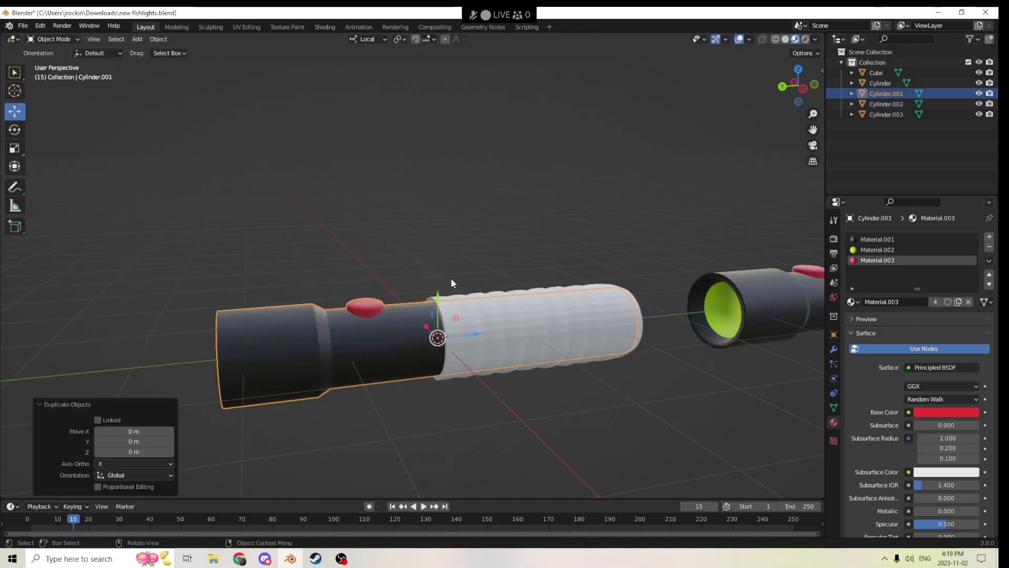
{"action": "left_click", "coordinate": [525, 333], "text": "shift"}
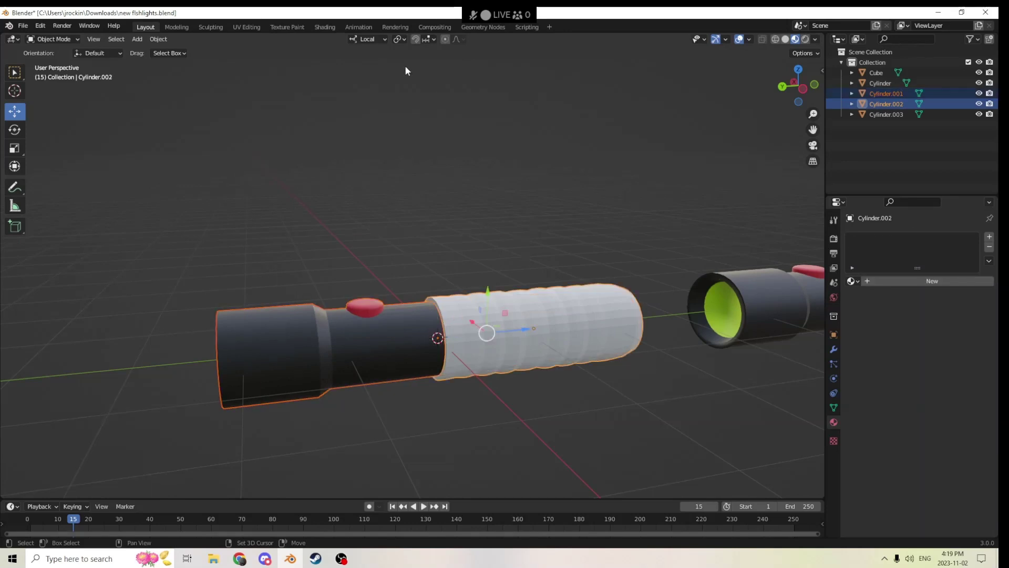
{"action": "left_click", "coordinate": [158, 39]}
{"action": "mouse_move", "coordinate": [174, 385]}
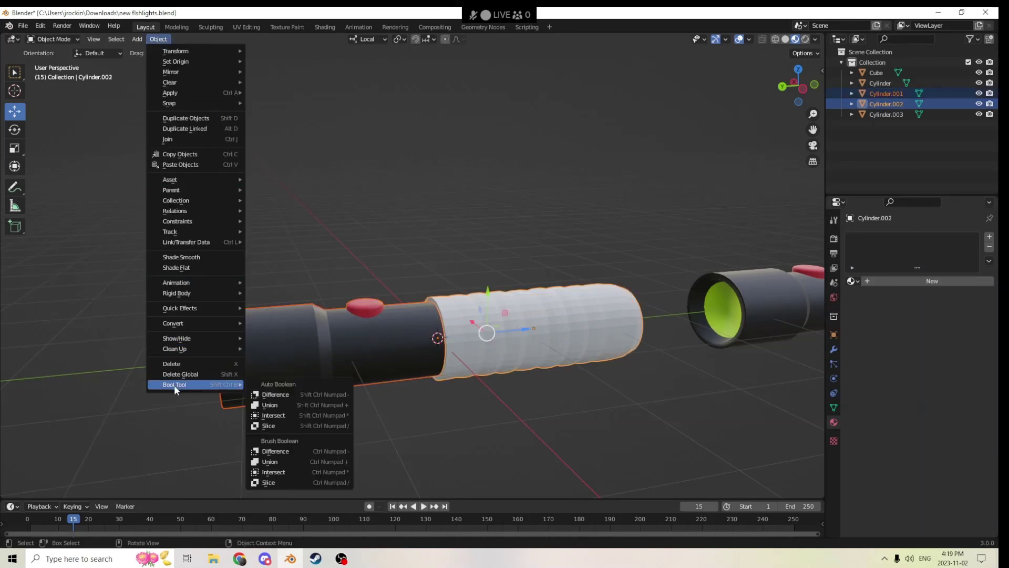
{"action": "left_click", "coordinate": [275, 394]}
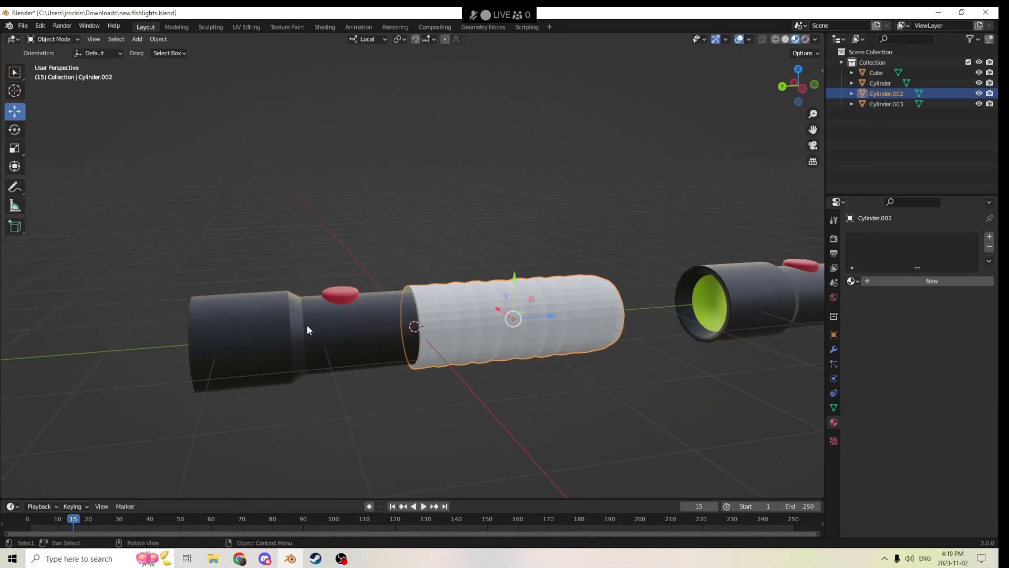
Apply smooth shading to the ring-grooved grip.
{"action": "scroll", "coordinate": [354, 336], "scroll_direction": "up", "scroll_amount": 2}
{"action": "left_click", "coordinate": [354, 337]}
{"action": "scroll", "coordinate": [461, 337], "scroll_direction": "down", "scroll_amount": 2}
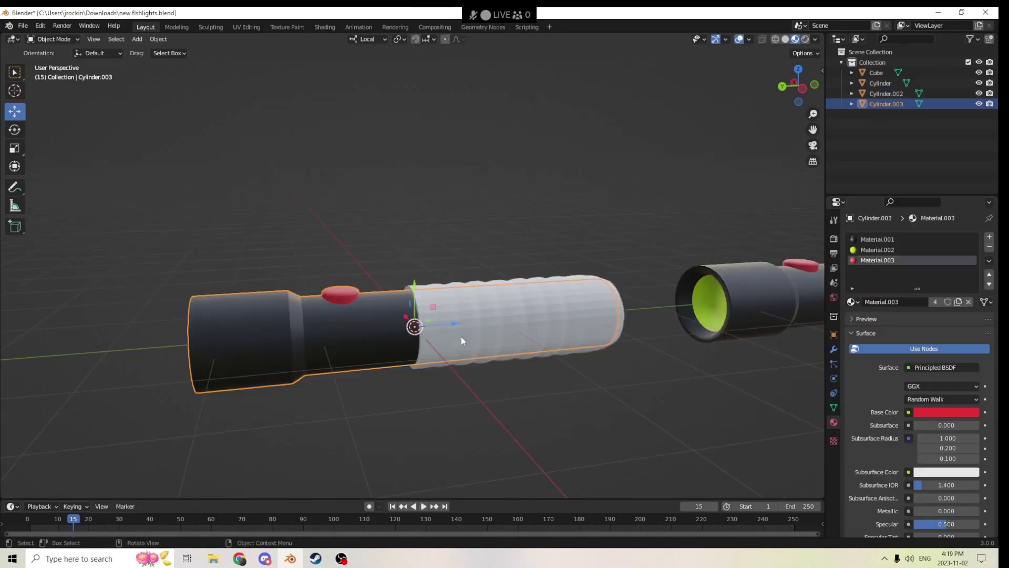
{"action": "left_click", "coordinate": [504, 323]}
{"action": "right_click", "coordinate": [504, 322]}
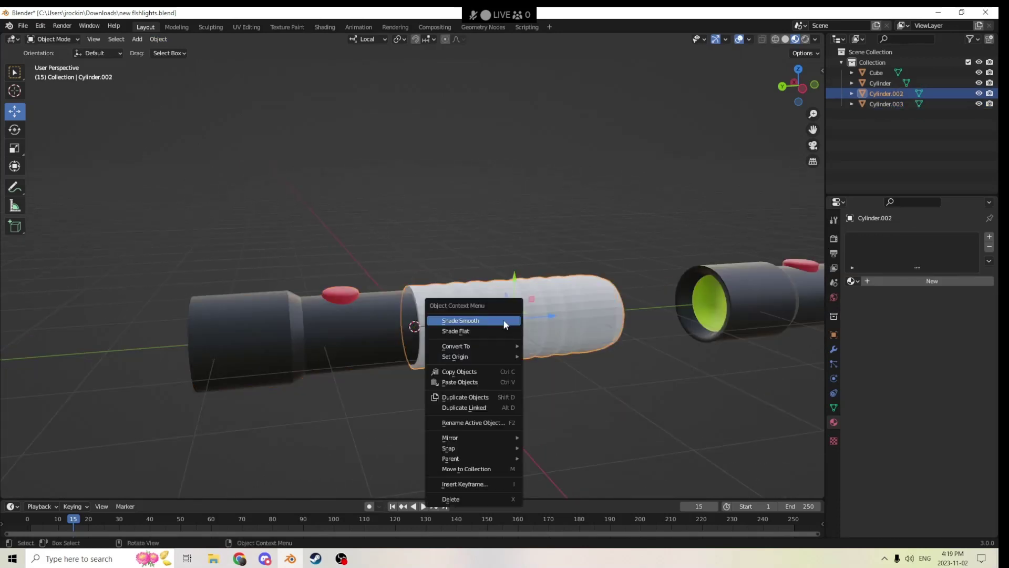
{"action": "left_click", "coordinate": [455, 321]}
Enable Auto Smooth on the grip's normals with an angle of 35°.
{"action": "left_click", "coordinate": [833, 408]}
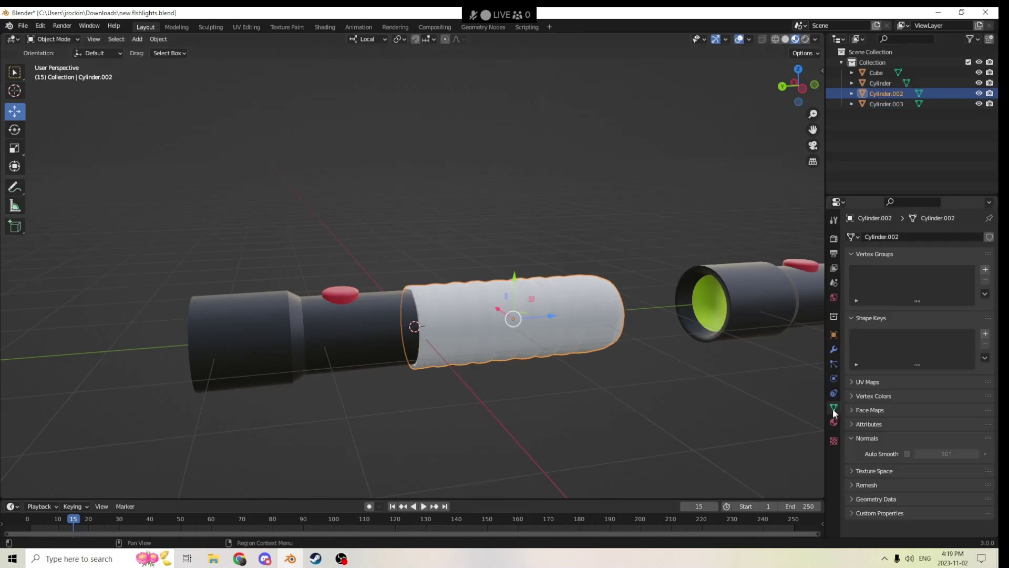
{"action": "left_click", "coordinate": [931, 454]}
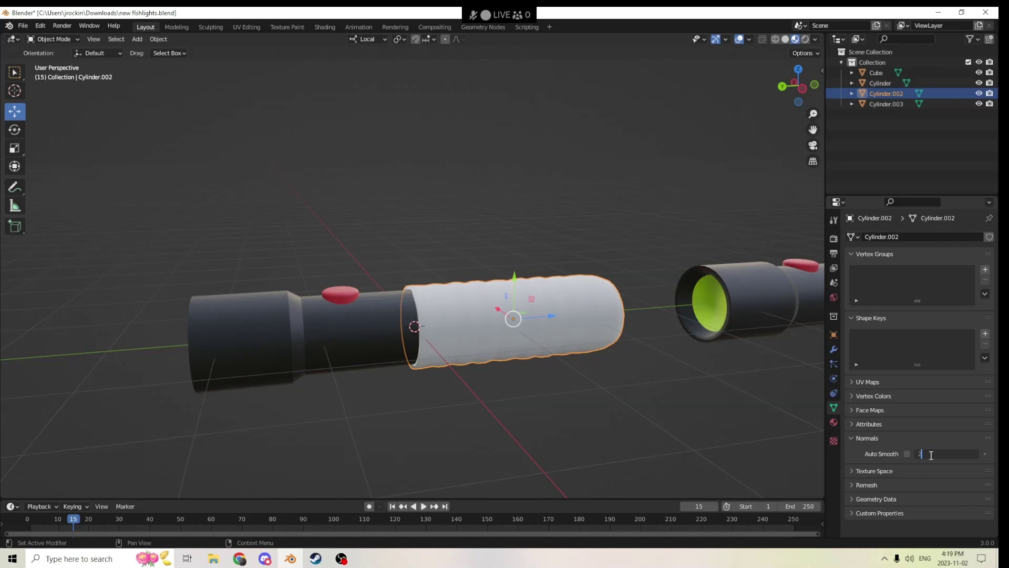
{"action": "type", "text": "2"}
{"action": "key", "text": "BackSpace"}
{"action": "type", "text": "3"}
{"action": "type", "text": "35"}
{"action": "key", "text": "Return"}
Join the grip into the flashlight body as one object and apply smooth shading to it.
{"action": "left_click", "coordinate": [505, 326]}
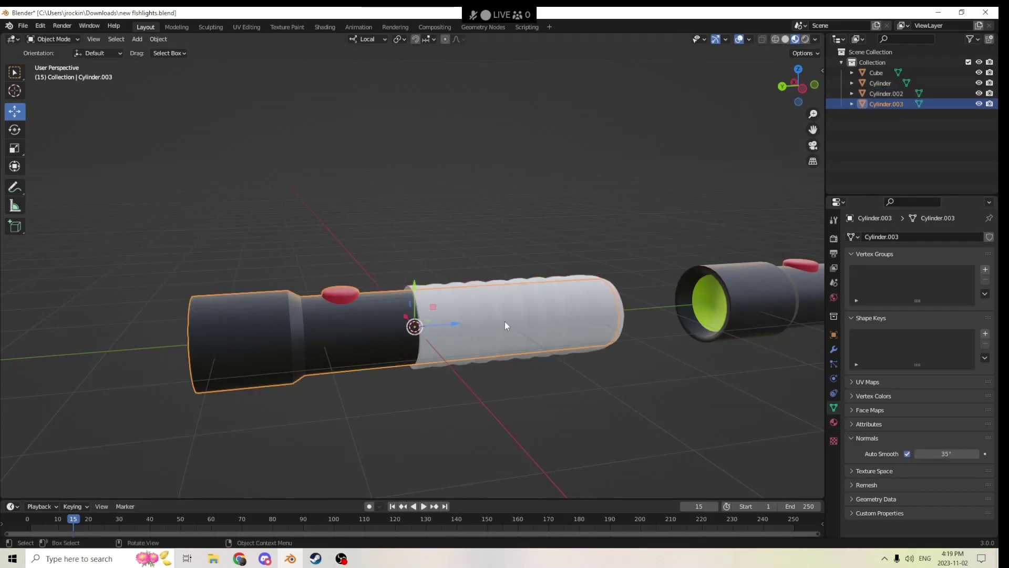
{"action": "left_click", "coordinate": [480, 320]}
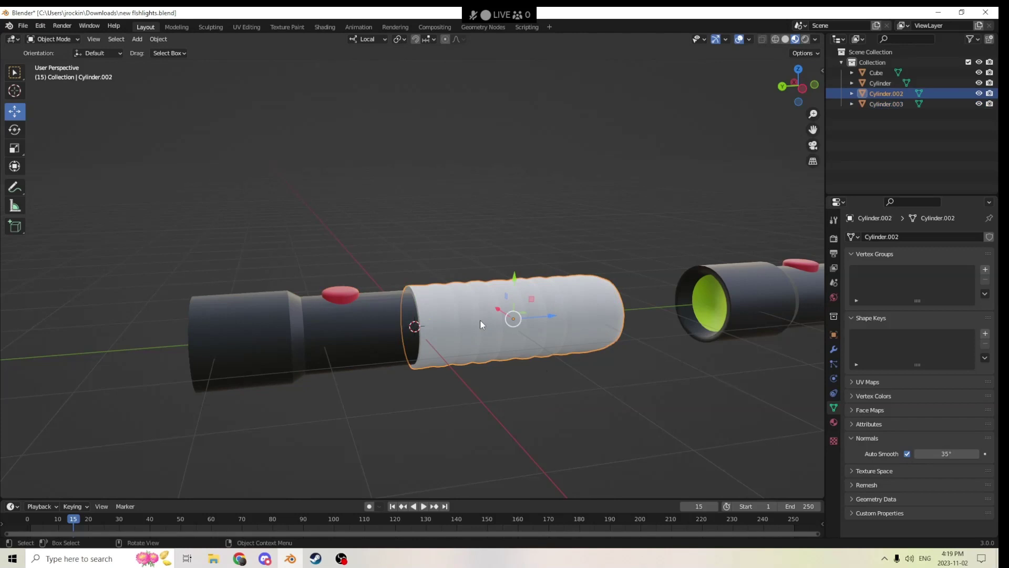
{"action": "left_click", "coordinate": [346, 332], "text": "shift"}
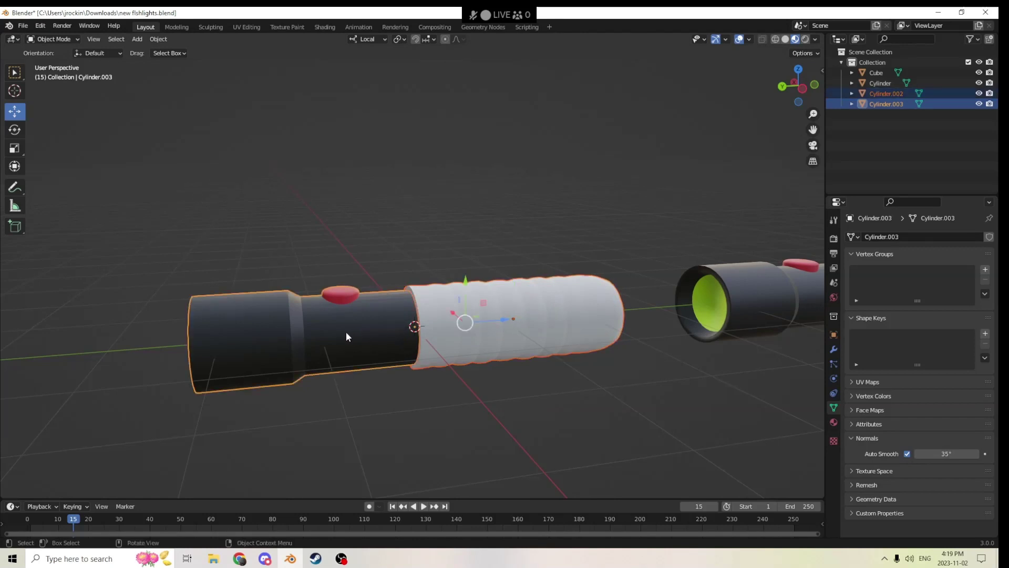
{"action": "key", "text": "ctrl+j"}
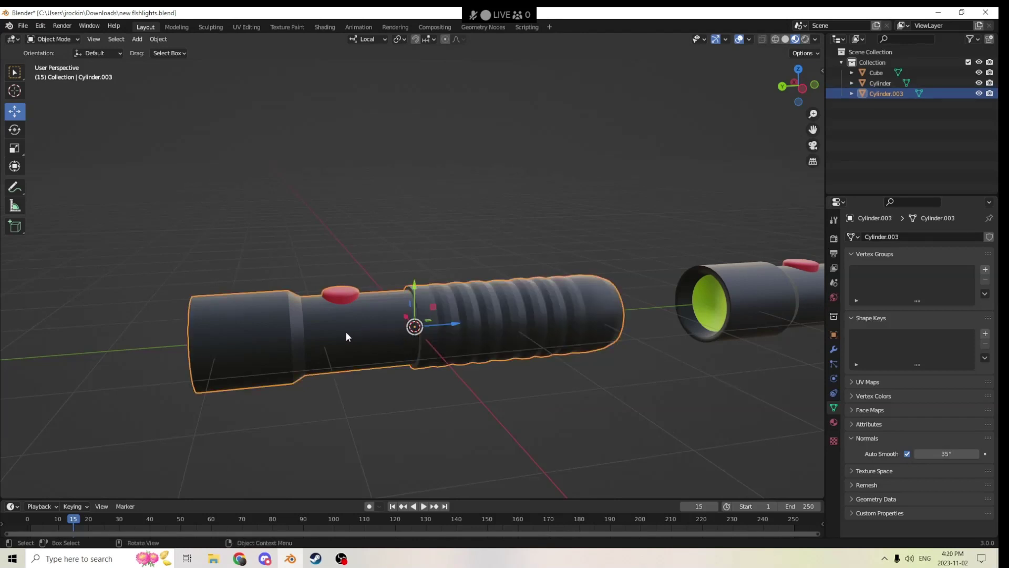
{"action": "right_click", "coordinate": [347, 331]}
{"action": "left_click", "coordinate": [346, 333]}
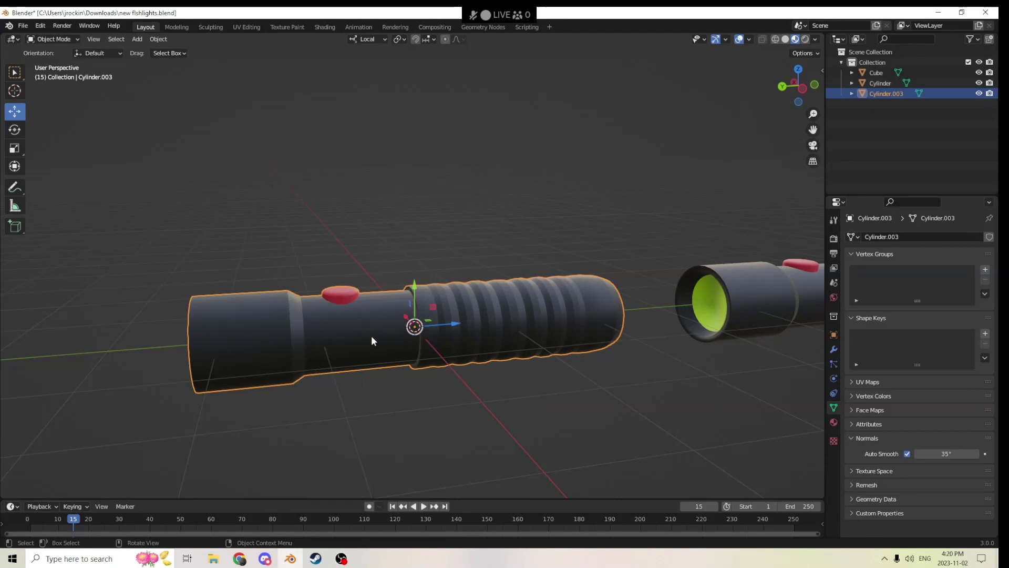
Select the whole linked grip mesh of the joined flashlight and create a new material in an additional slot.
{"action": "middle_click_drag", "start_coordinate": [372, 336], "coordinate": [458, 273]}
{"action": "key", "text": "Tab"}
{"action": "scroll", "coordinate": [479, 261], "scroll_direction": "up", "scroll_amount": 3}
{"action": "scroll", "coordinate": [478, 262], "scroll_direction": "down", "scroll_amount": 3}
{"action": "left_click", "coordinate": [462, 232]}
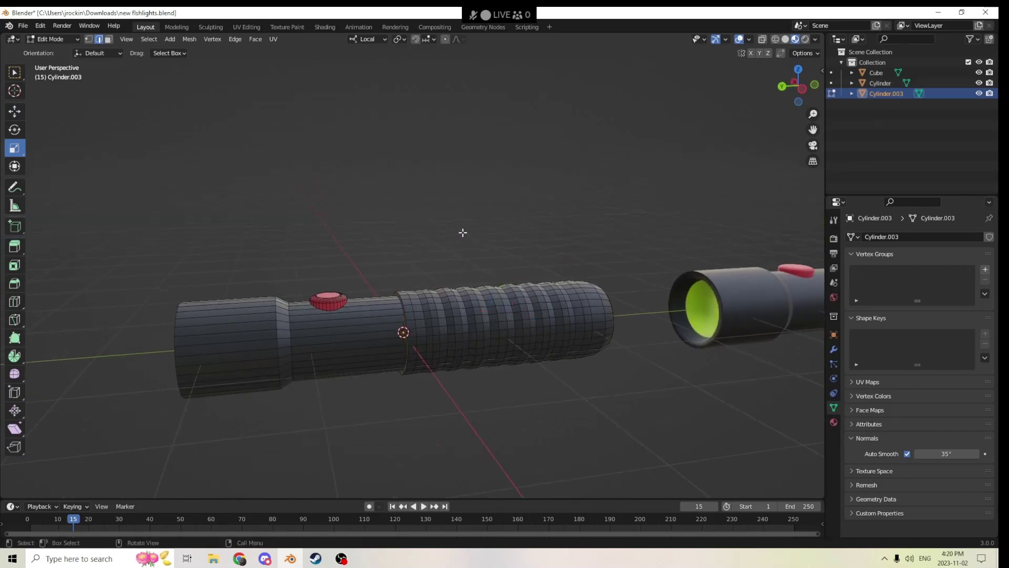
{"action": "key", "text": "l"}
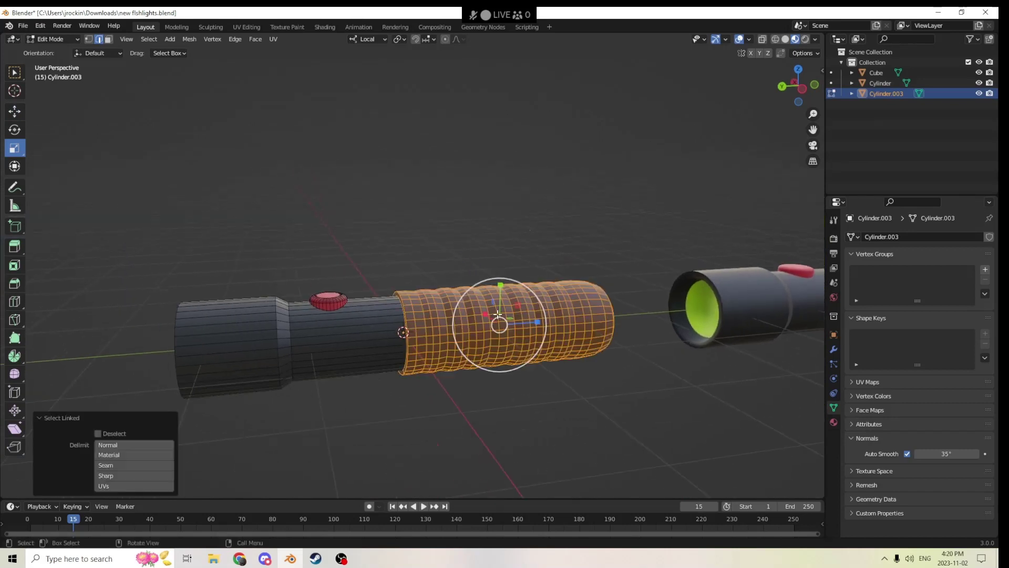
{"action": "left_click", "coordinate": [833, 423]}
{"action": "left_click", "coordinate": [989, 236]}
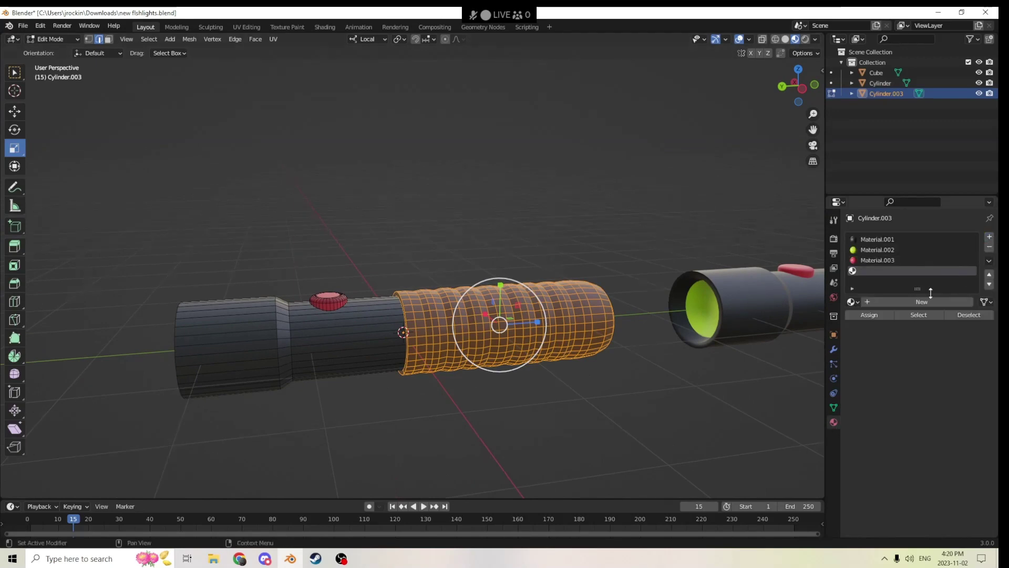
{"action": "left_click", "coordinate": [918, 304]}
Set the new material's base color to a dark olive yellow, hue about 0.13 and saturation about 0.88, and assign it to the grip.
{"action": "left_click", "coordinate": [934, 430]}
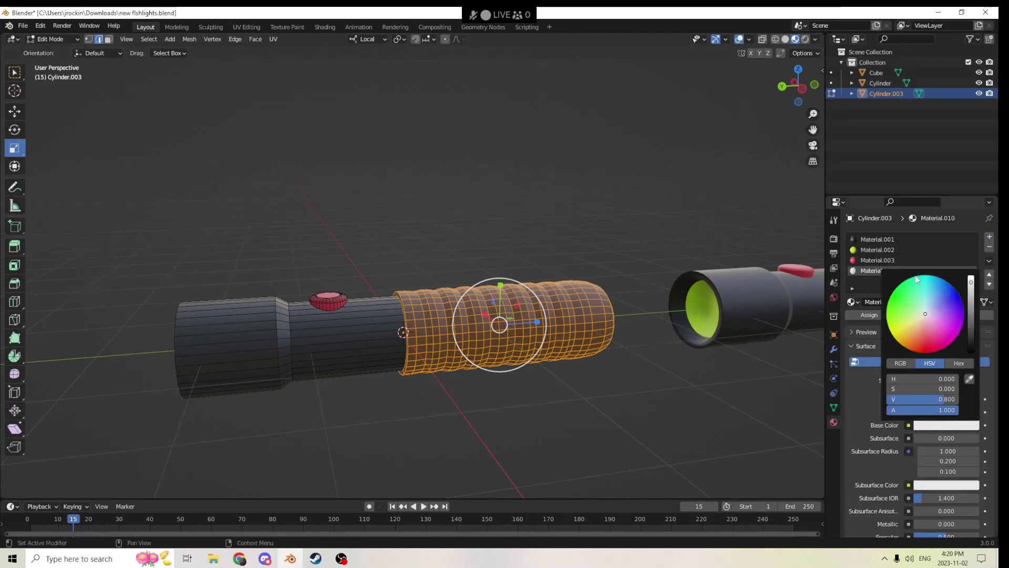
{"action": "mouse_move", "coordinate": [929, 320]}
{"action": "left_mouse_down"}
{"action": "mouse_move", "coordinate": [904, 307]}
{"action": "mouse_move", "coordinate": [905, 330]}
{"action": "left_mouse_up"}
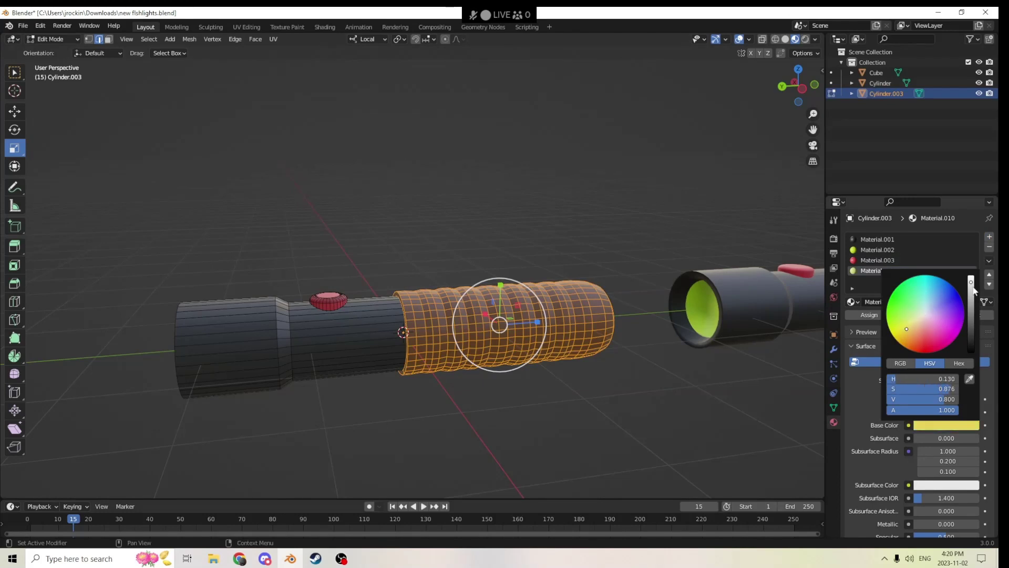
{"action": "left_click_drag", "start_coordinate": [973, 288], "coordinate": [971, 319]}
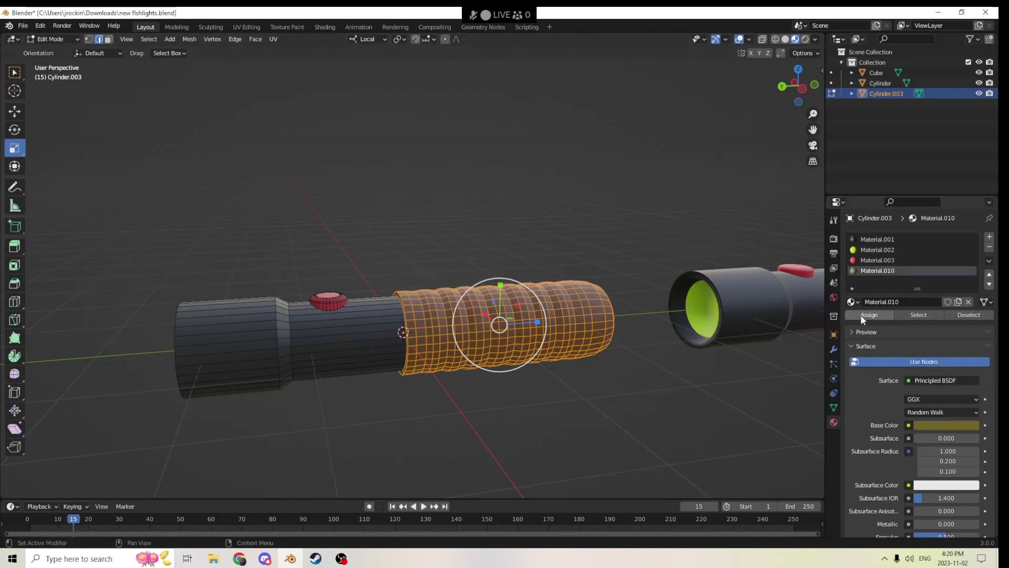
{"action": "left_click", "coordinate": [650, 389]}
{"action": "key", "text": "Tab"}
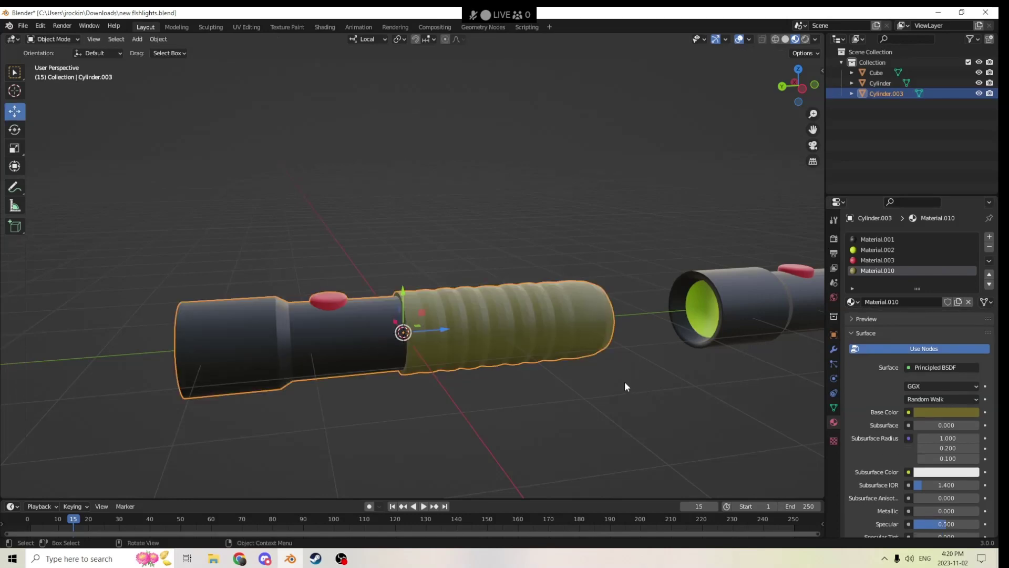
Examine the olive ring-grooved flashlight beside the green-gripped one from several angles and distances.
{"action": "mouse_move", "coordinate": [625, 381]}
{"action": "middle_mouse_down"}
{"action": "mouse_move", "coordinate": [604, 367]}
{"action": "mouse_move", "coordinate": [626, 376]}
{"action": "middle_mouse_up"}
{"action": "scroll", "coordinate": [600, 365], "scroll_direction": "down", "scroll_amount": 4}
{"action": "scroll", "coordinate": [600, 364], "scroll_direction": "up", "scroll_amount": 2}
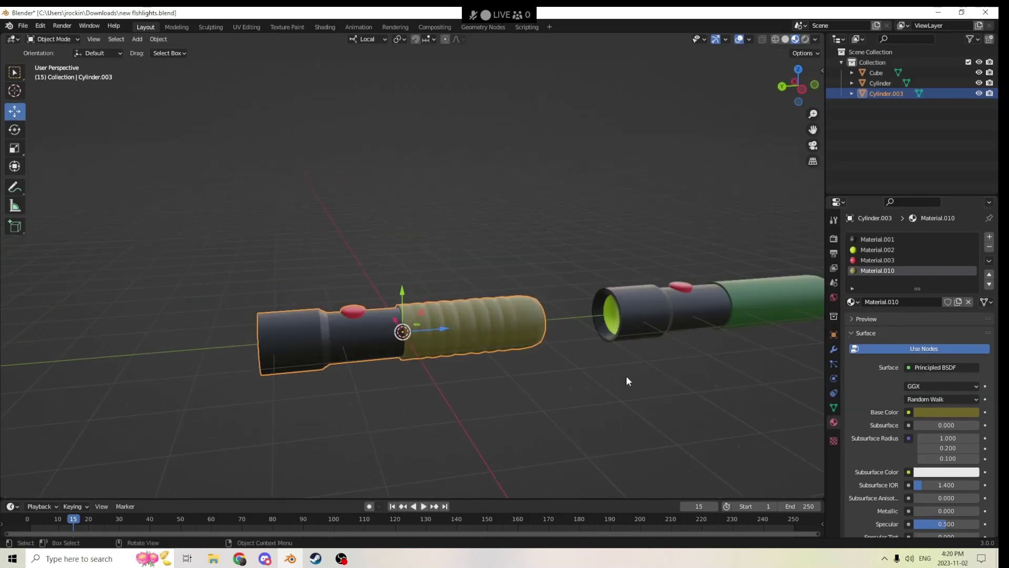
{"action": "scroll", "coordinate": [515, 324], "scroll_direction": "down", "scroll_amount": 2}
{"action": "middle_click_drag", "start_coordinate": [516, 324], "coordinate": [558, 351]}
{"action": "scroll", "coordinate": [556, 347], "scroll_direction": "up", "scroll_amount": 2}
{"action": "middle_click_drag", "start_coordinate": [661, 279], "coordinate": [617, 278]}
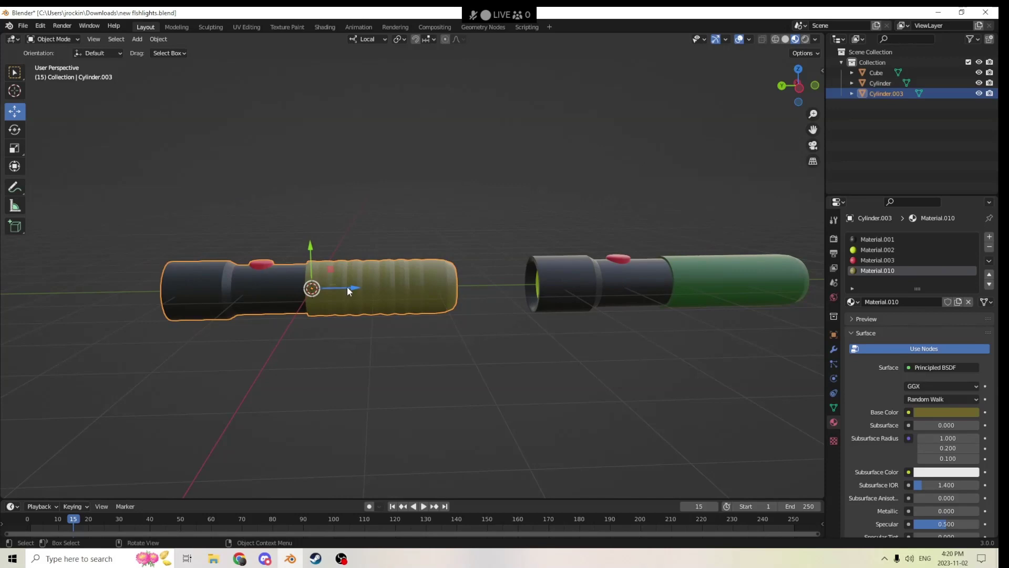
{"action": "middle_click_drag", "start_coordinate": [347, 285], "coordinate": [166, 295]}
{"action": "scroll", "coordinate": [299, 288], "scroll_direction": "down", "scroll_amount": 5}
Move the large handled lantern about -0.071 m along its local Y axis, closer to the two small flashlights.
{"action": "left_click", "coordinate": [116, 364]}
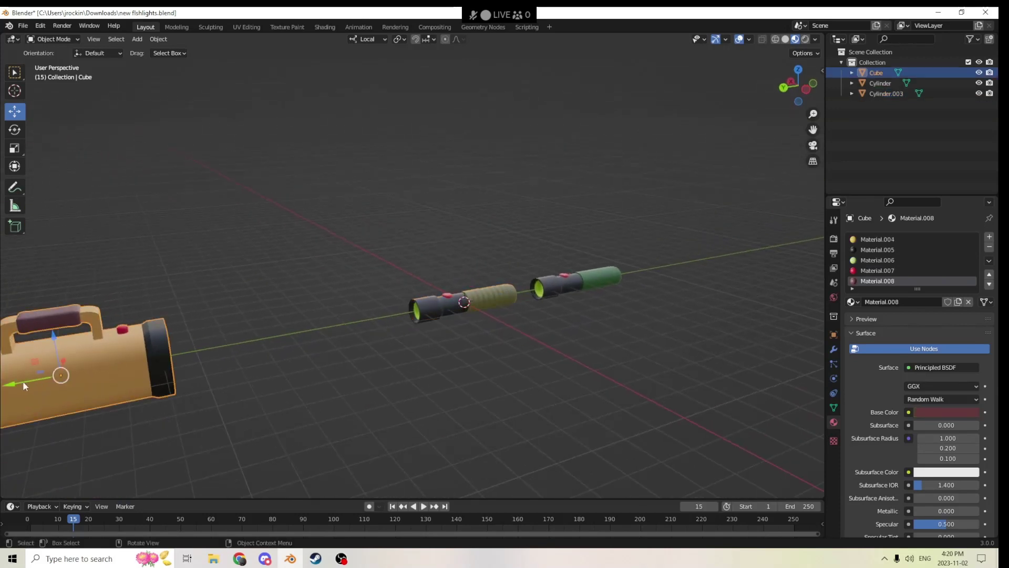
{"action": "left_click_drag", "start_coordinate": [23, 381], "coordinate": [247, 345]}
{"action": "middle_click_drag", "start_coordinate": [247, 345], "coordinate": [228, 327]}
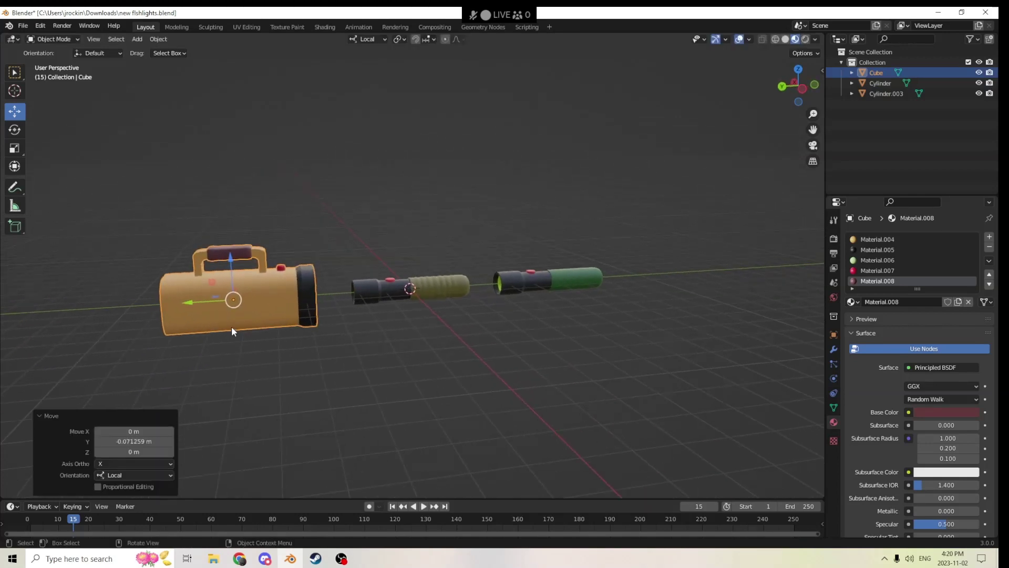
{"action": "mouse_move", "coordinate": [232, 327]}
{"action": "middle_mouse_down"}
{"action": "mouse_move", "coordinate": [291, 333]}
{"action": "mouse_move", "coordinate": [231, 332]}
{"action": "mouse_move", "coordinate": [250, 321]}
{"action": "middle_mouse_up"}
{"action": "scroll", "coordinate": [231, 332], "scroll_direction": "up", "scroll_amount": 1}
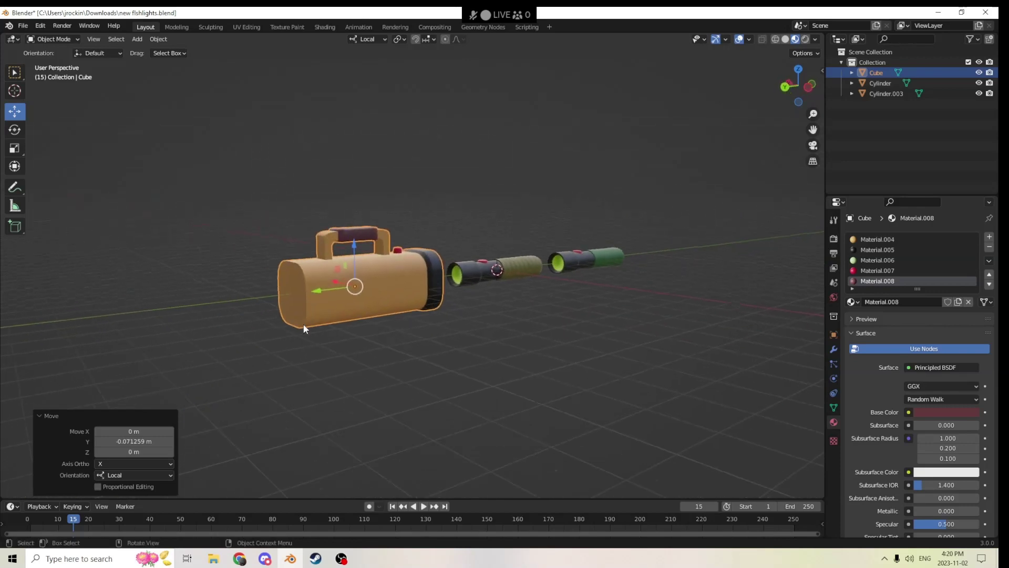